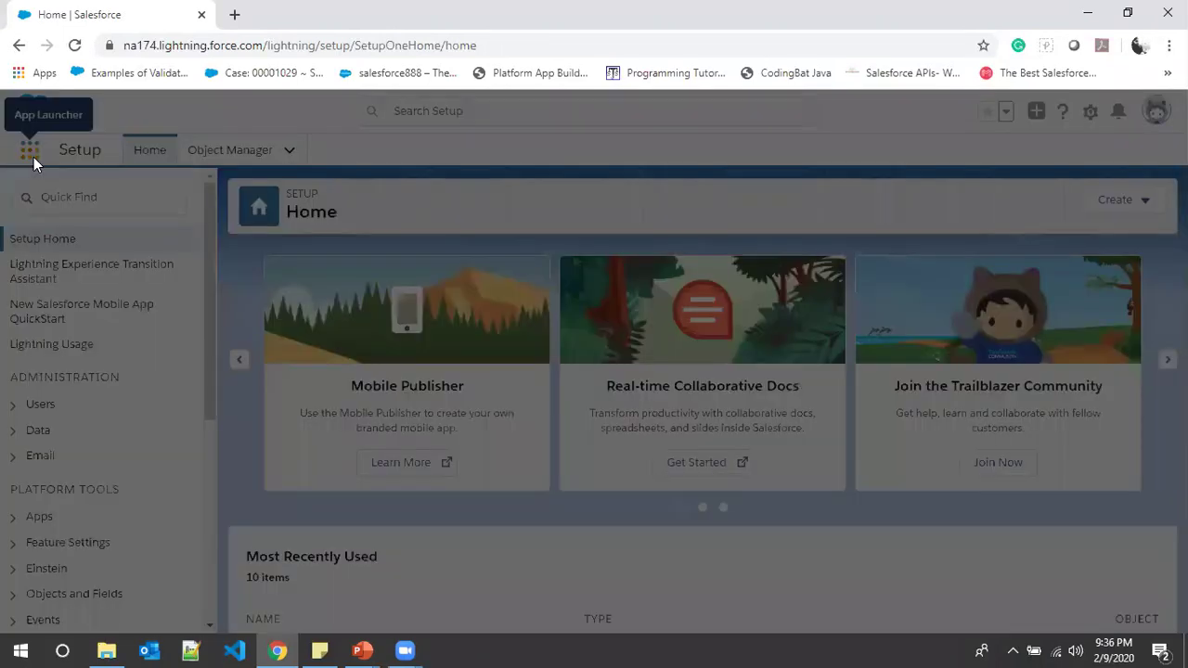
Launch the Uplatz University app and show its Student Request list
scroll(542, 416, "down", 3)
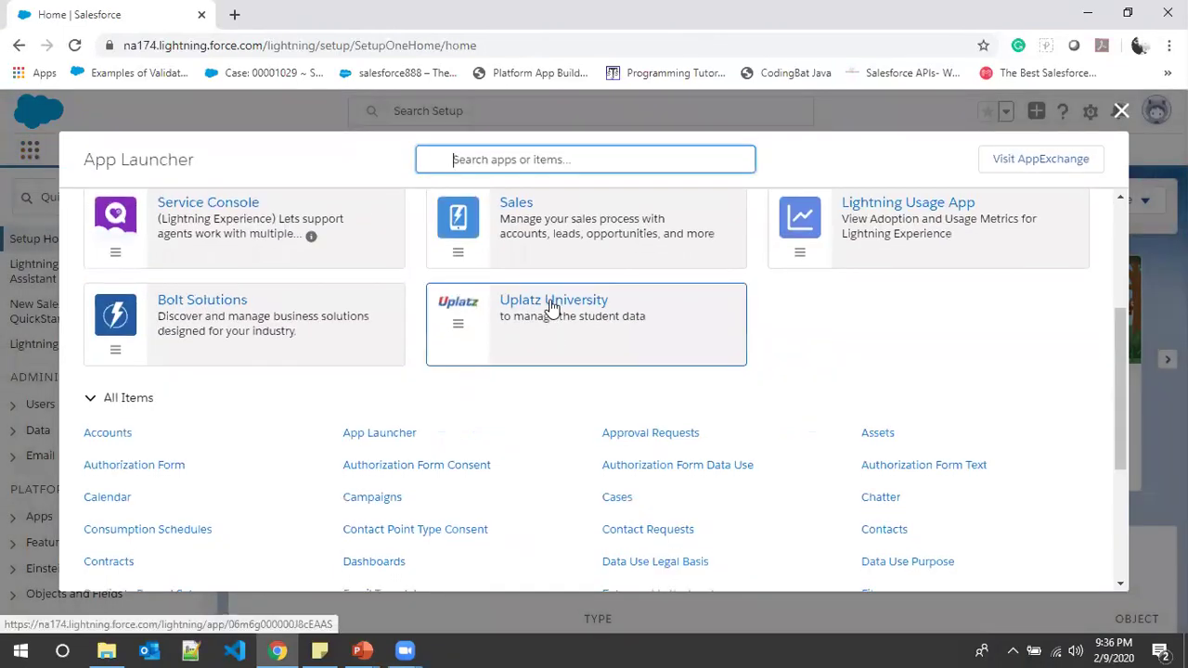
left_click(615, 301)
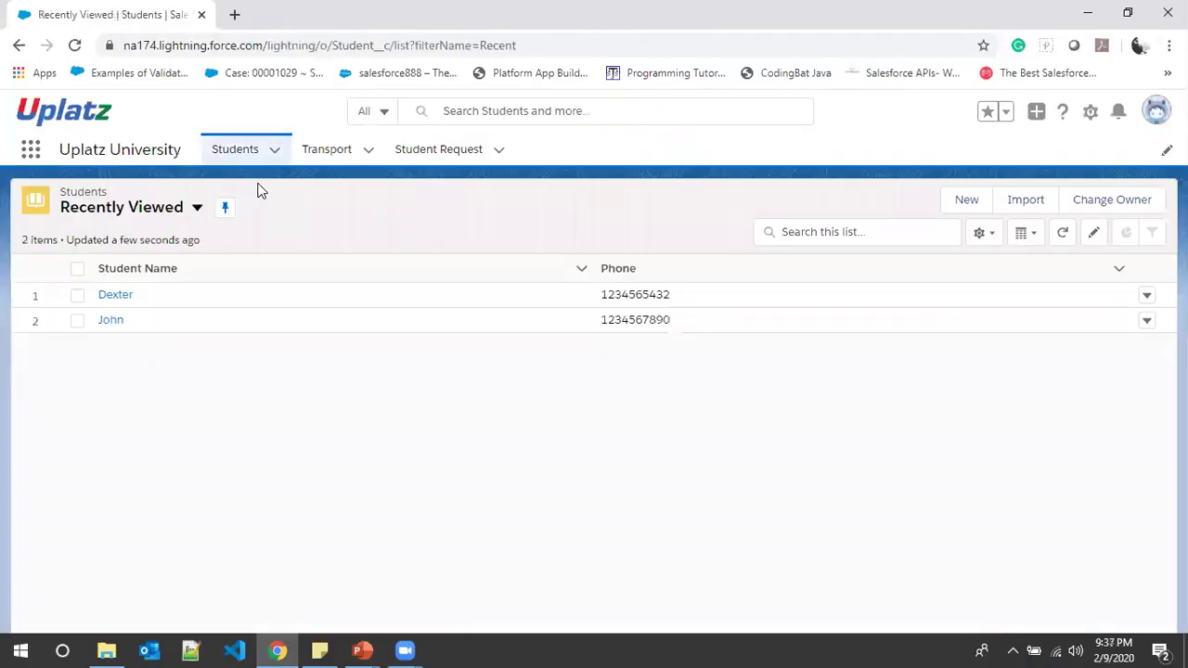
left_click(452, 158)
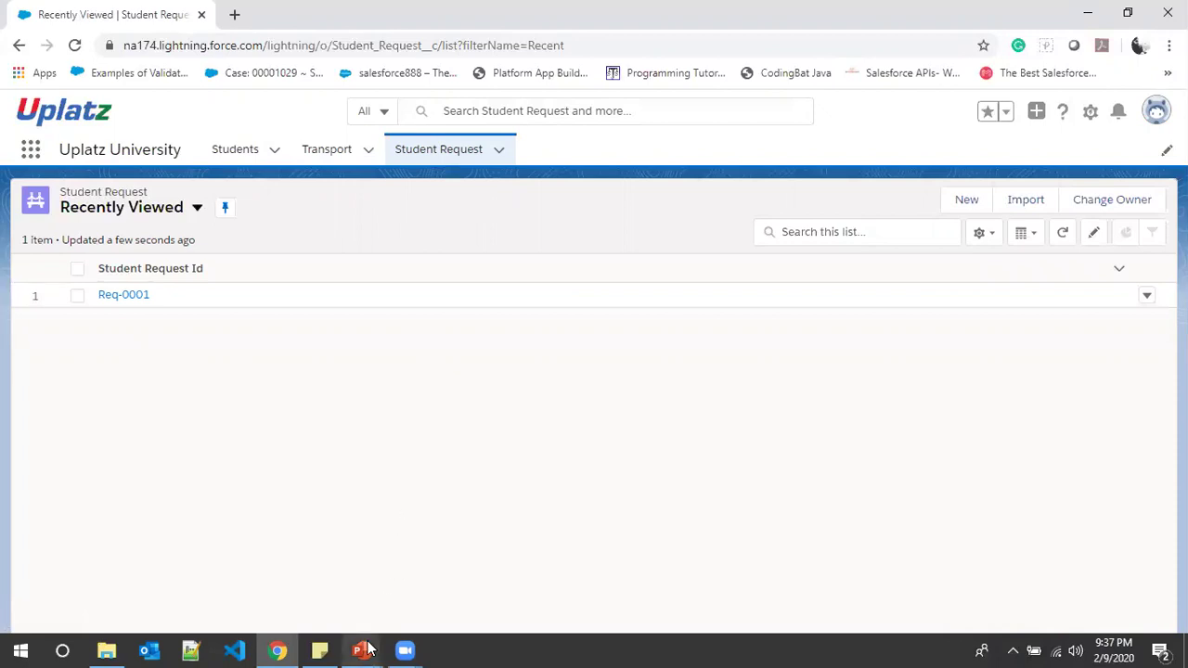
Switch to the PowerPoint slideshow to review the Objective slide, and return to Salesforce in Chrome
mouse_move(367, 649)
left_click(423, 583)
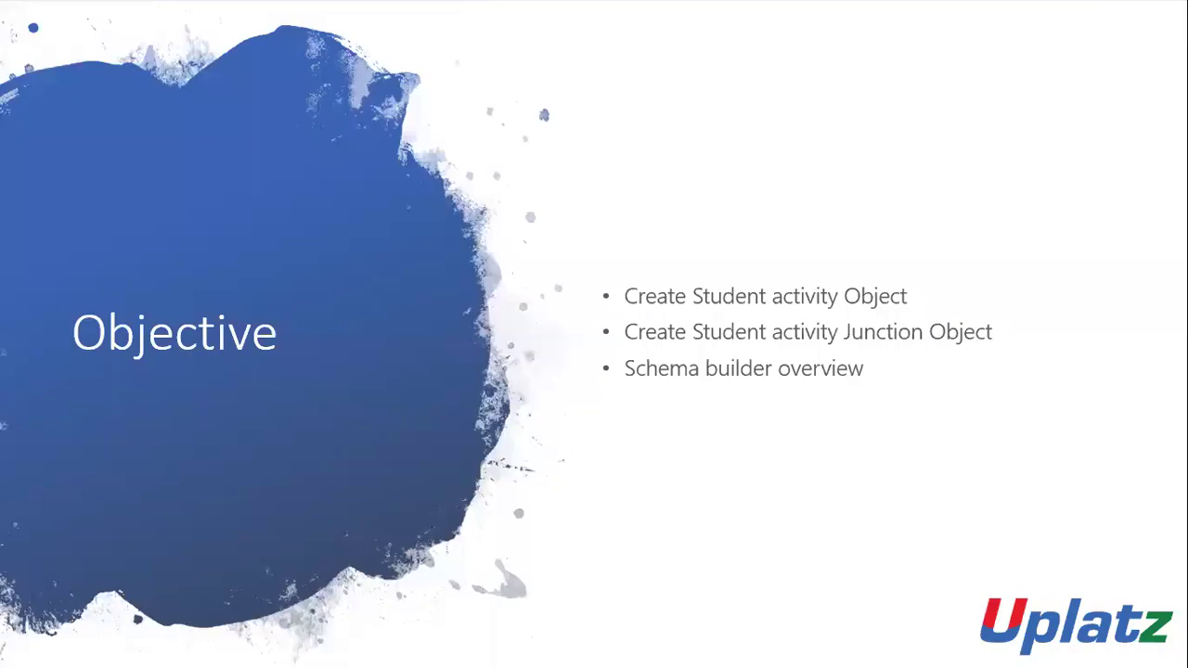
key("Right")
key("Left")
key("super")
left_click(277, 650)
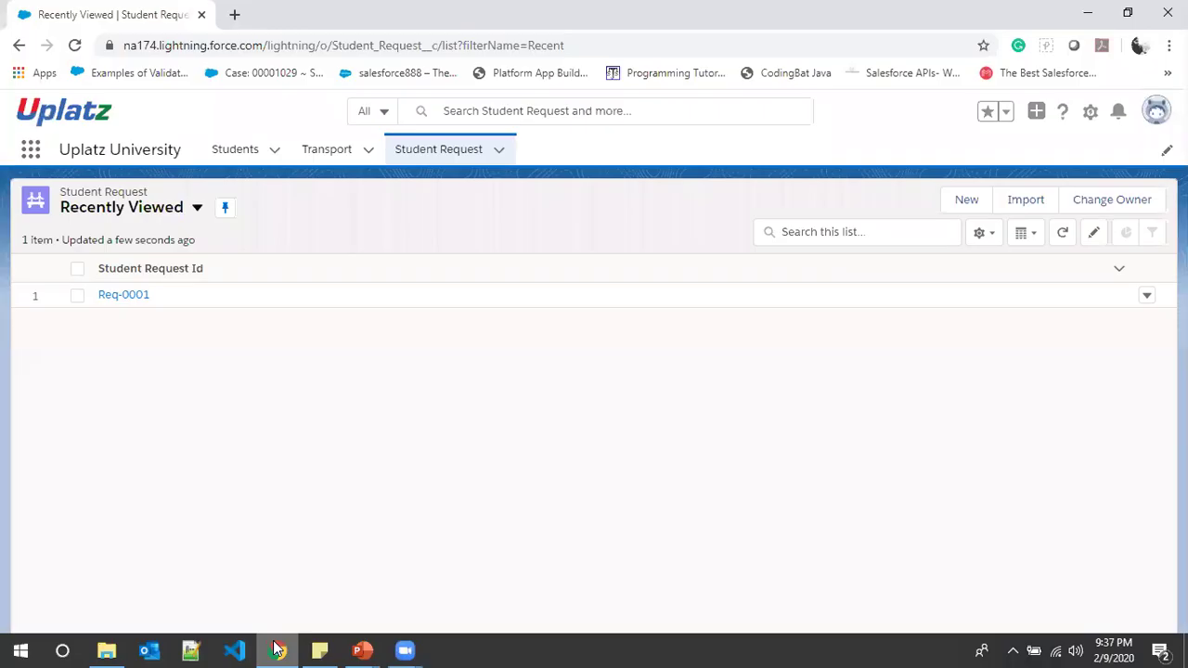
Open Salesforce Setup from the Student Request list and go to the Object Manager
left_click(1093, 114)
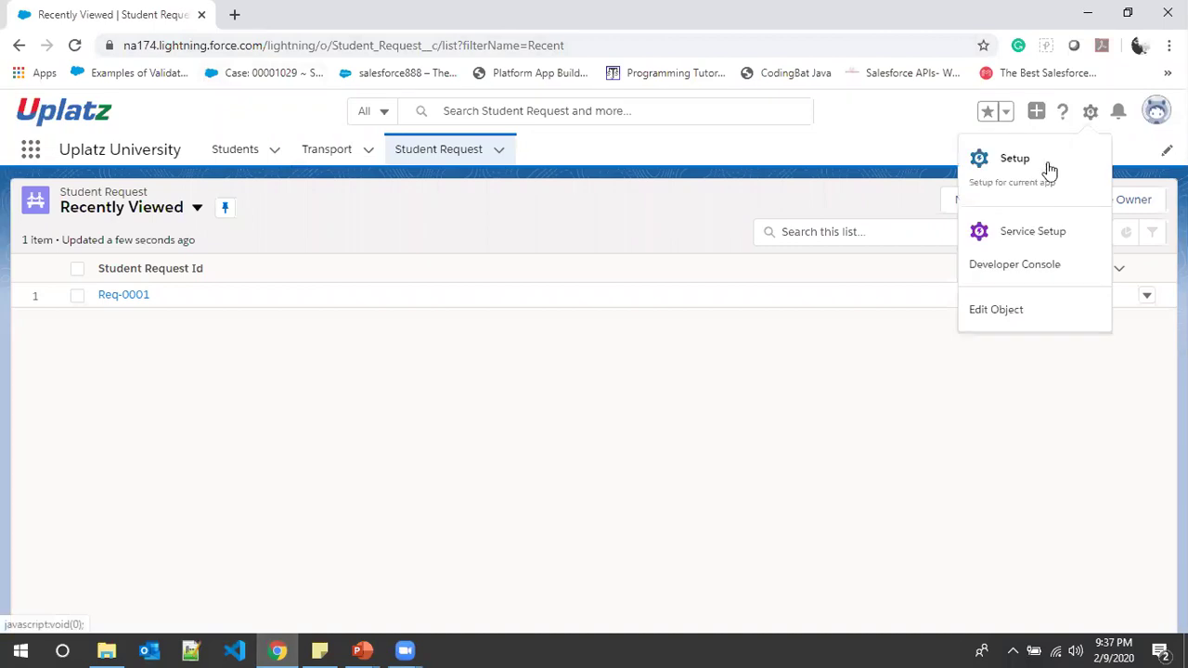
left_click(1023, 178)
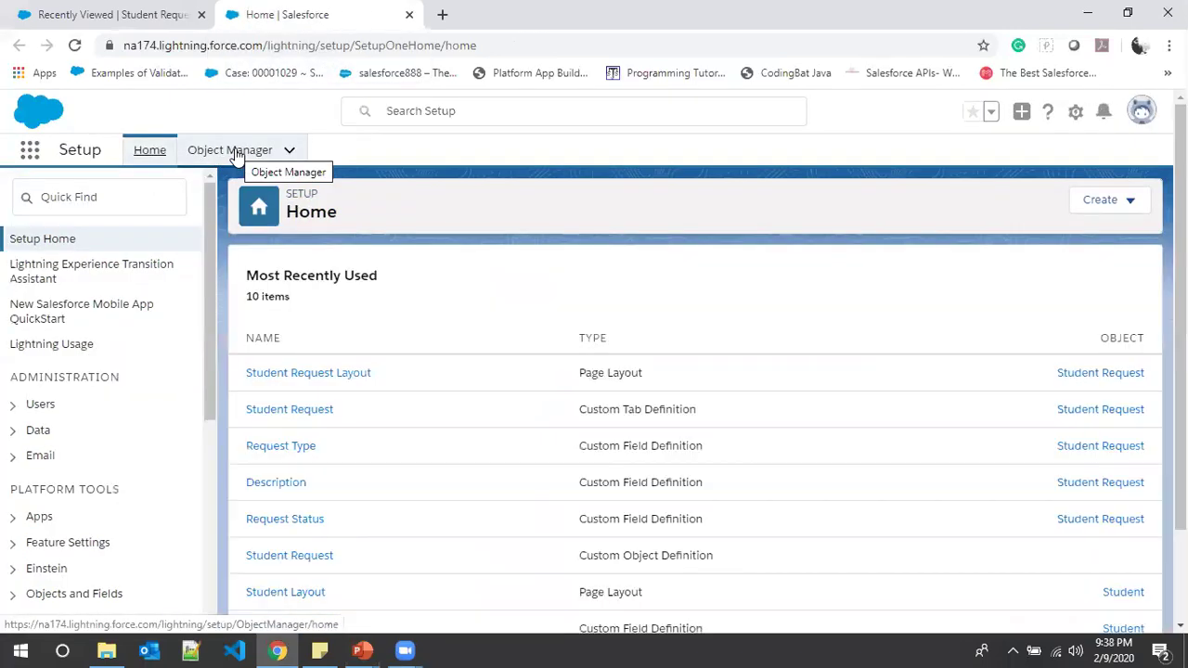
left_click(237, 152)
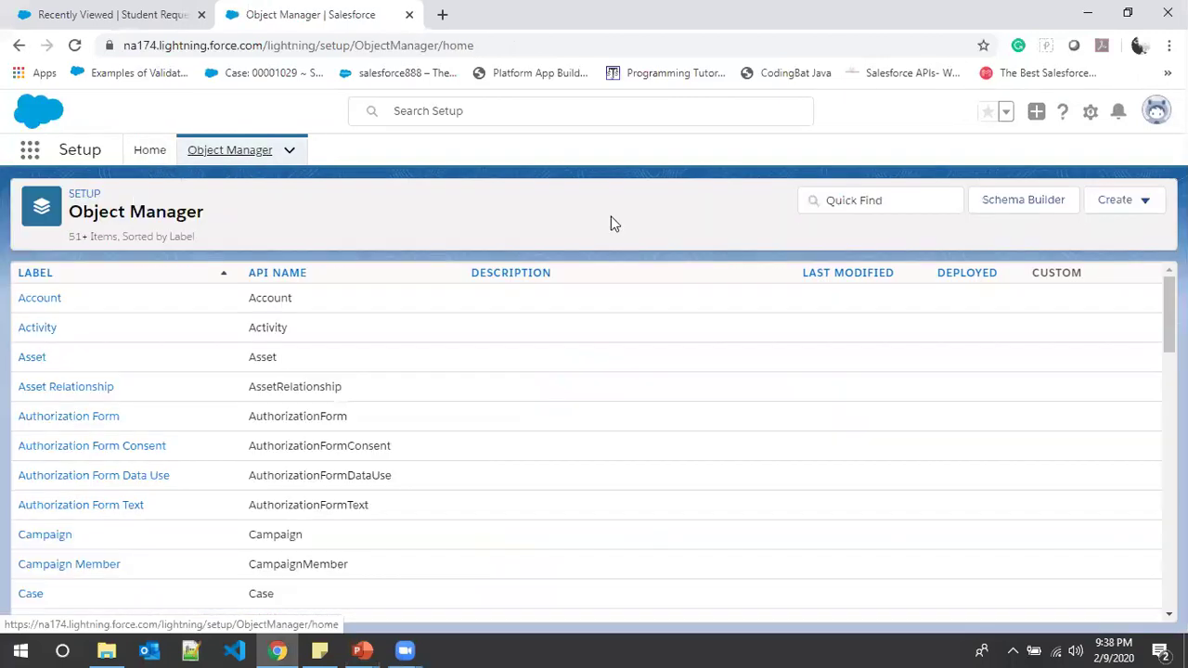
Search a separate Setup page for "schema", view the Schema Builder, and close that page
left_click(1091, 111)
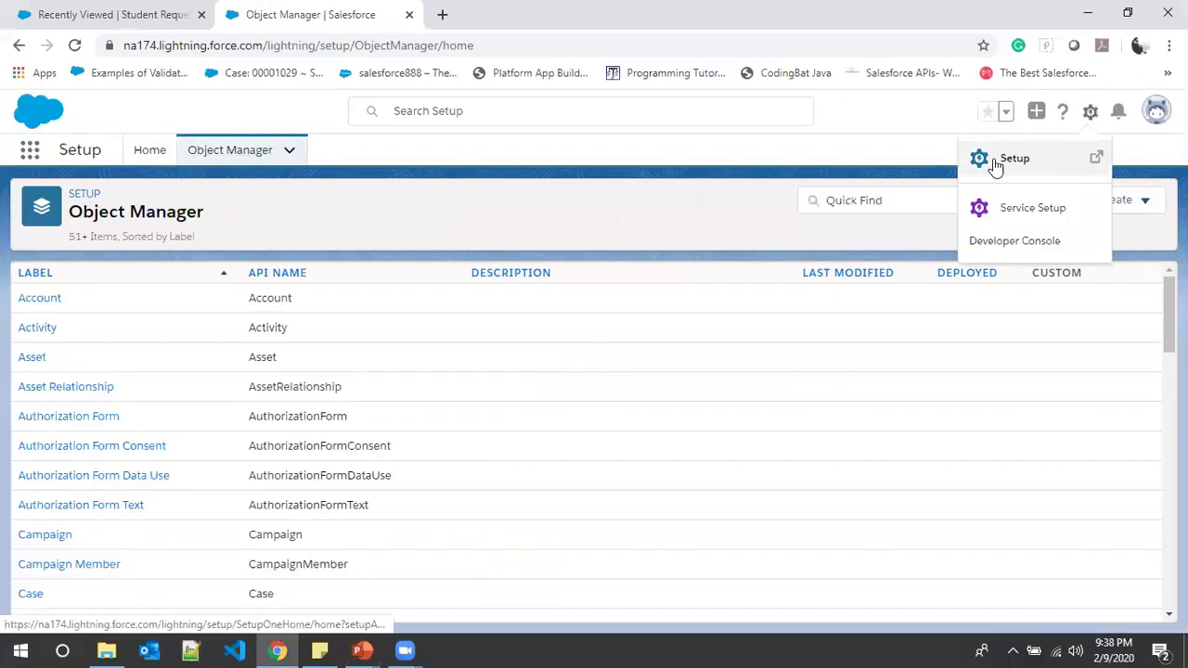
left_click(773, 253)
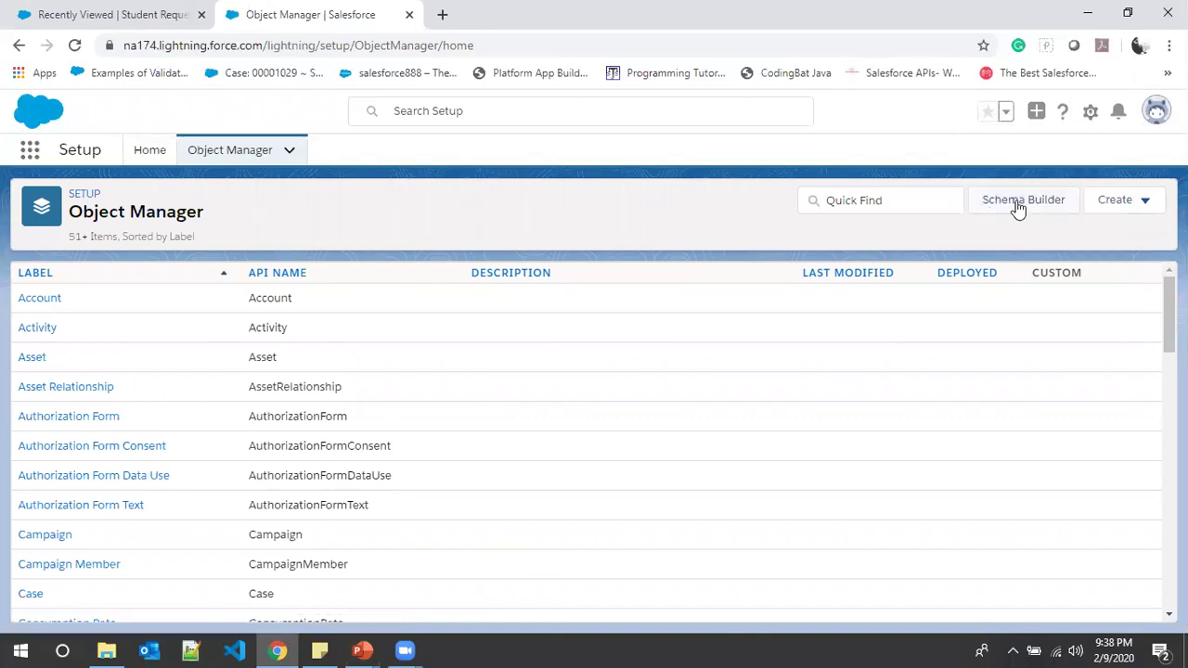
left_click(1090, 117)
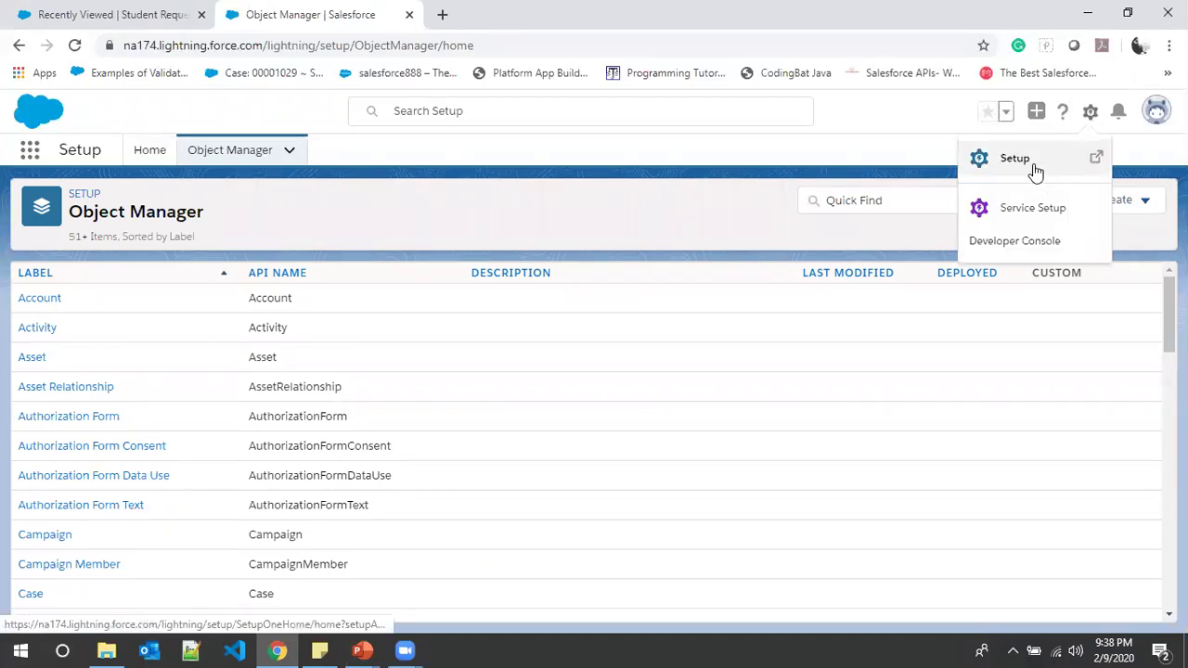
left_click(1017, 160)
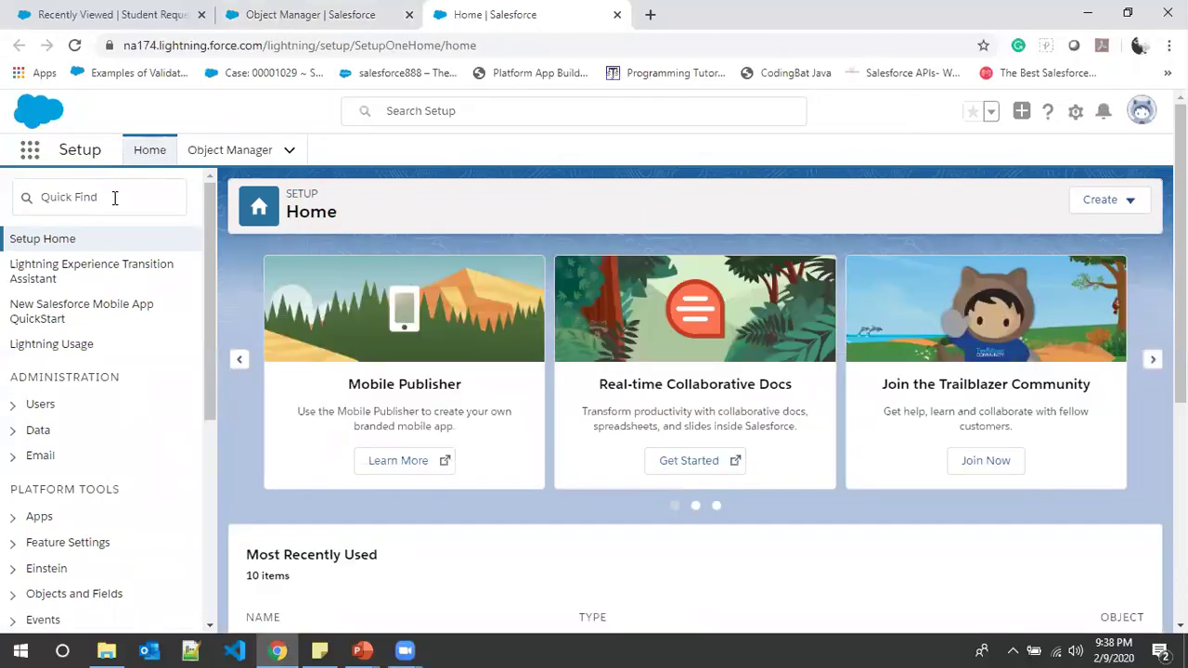
left_click(114, 197)
type("s")
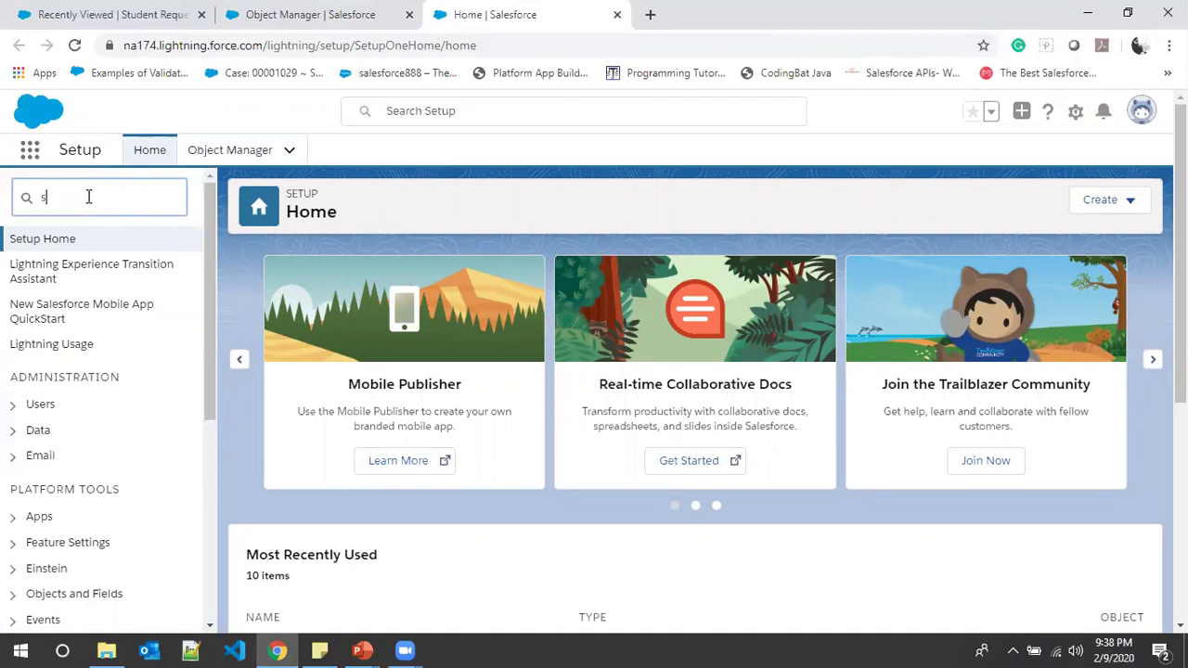
type("che")
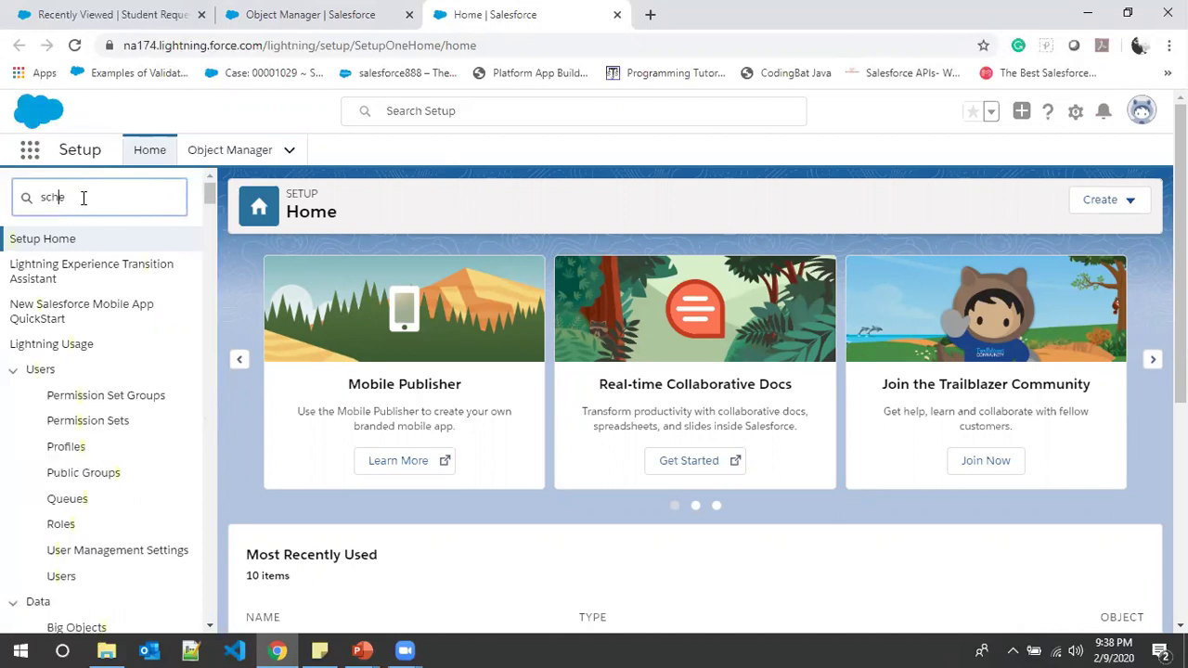
type("ma")
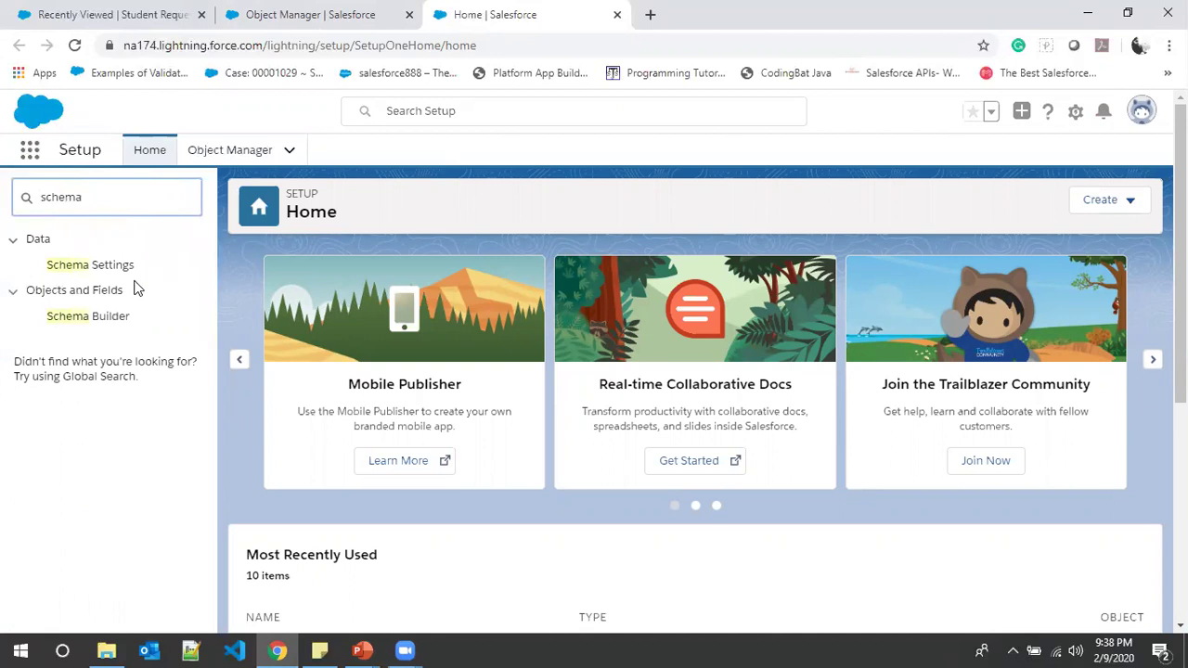
left_click(100, 318)
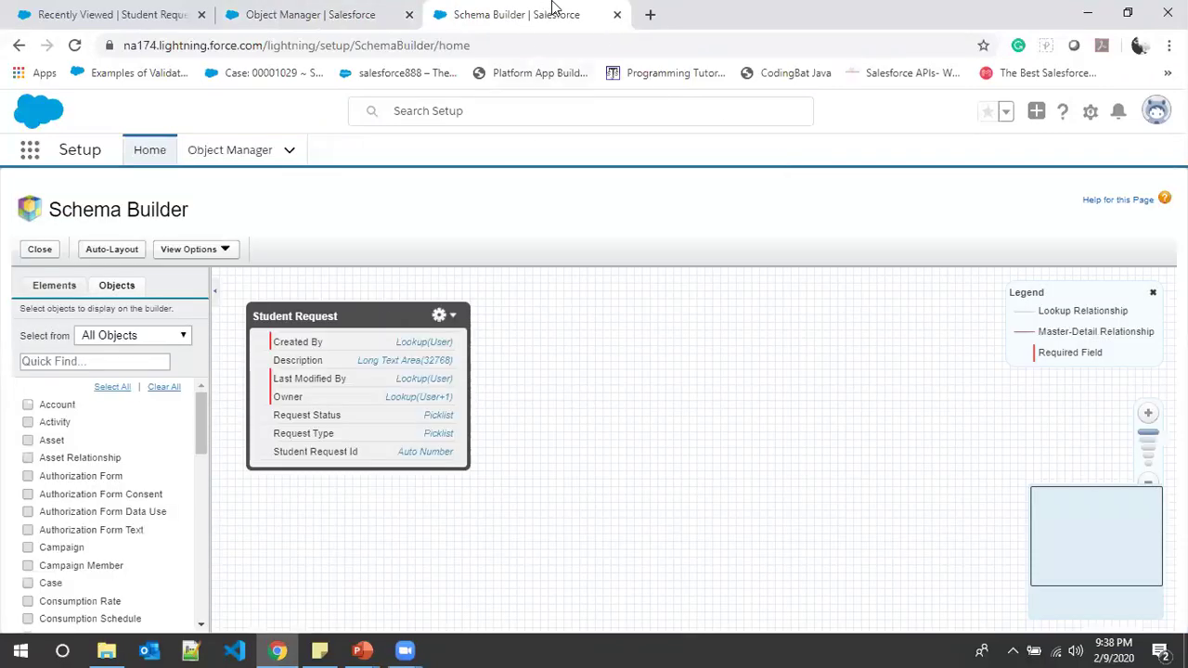
left_click(618, 15)
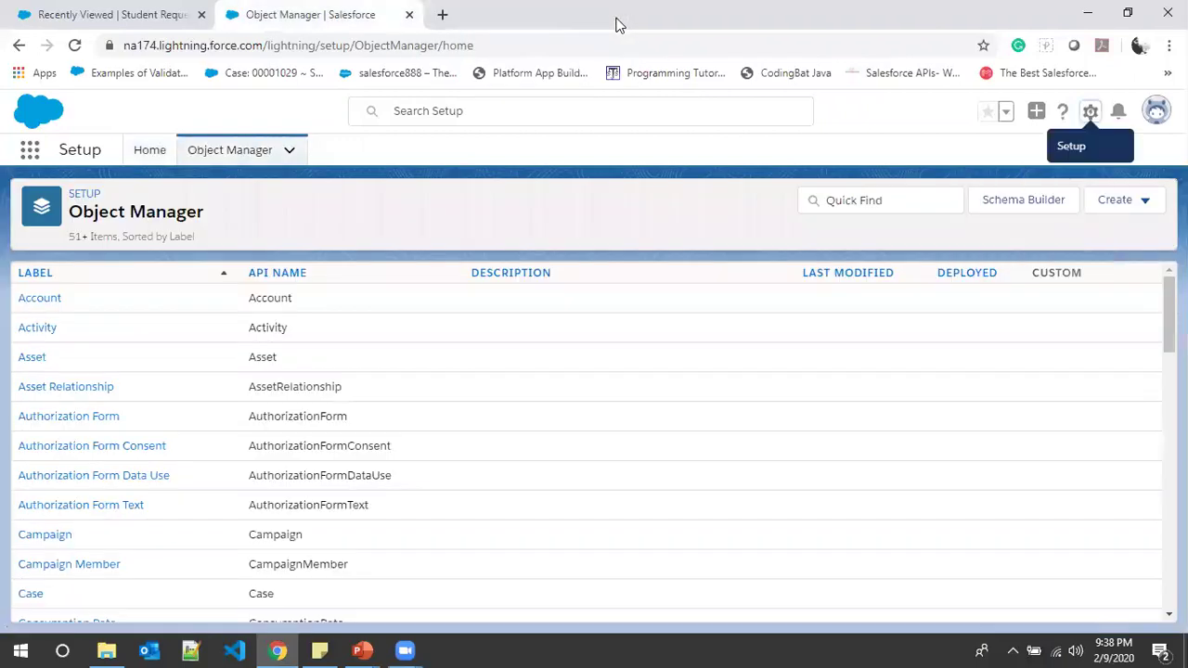
Start a new custom object in the Object Manager and set its label to Student Activity
left_click(1142, 200)
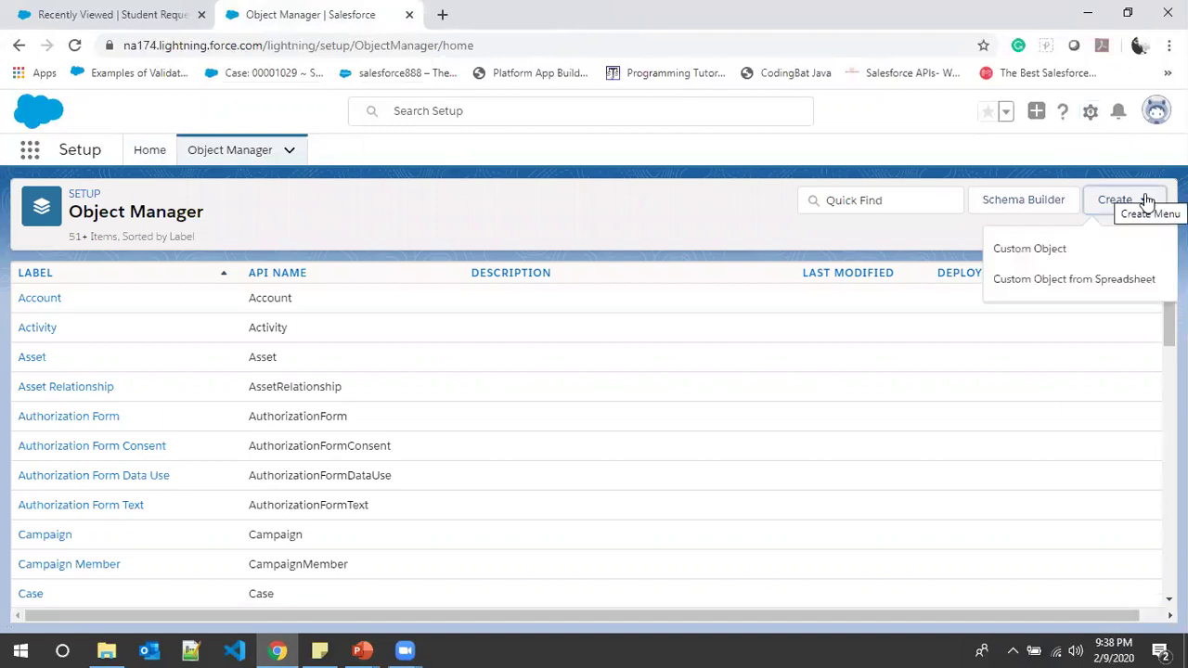
left_click(1034, 253)
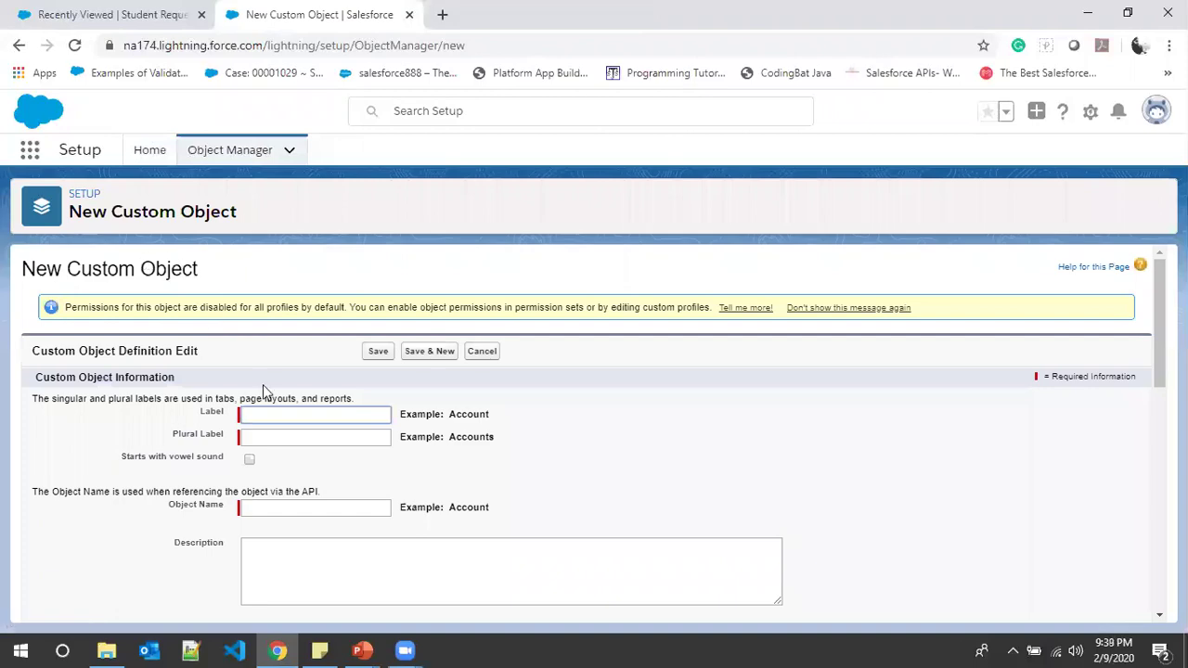
left_click(267, 412)
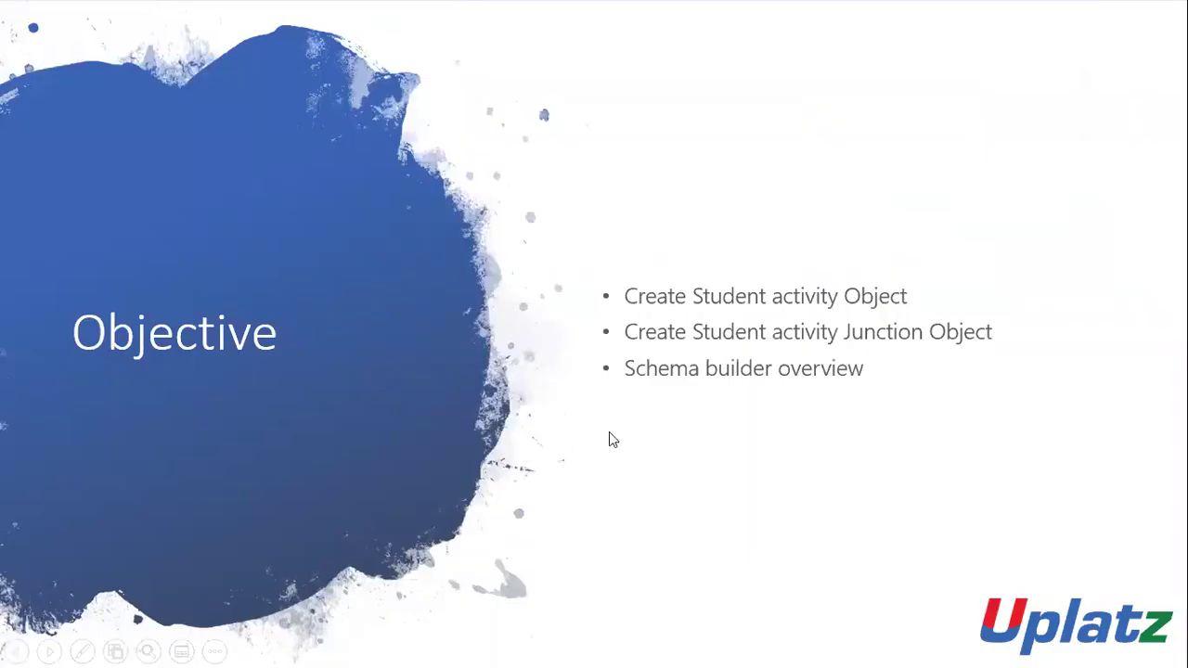
left_click(609, 432)
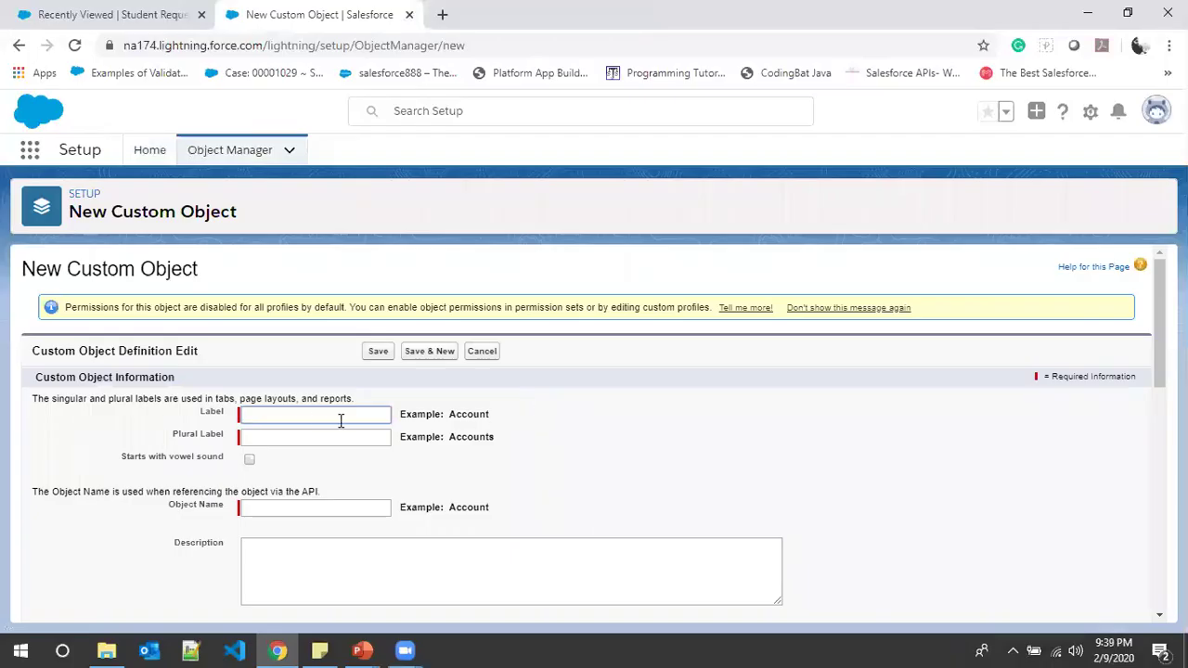
left_click(316, 415)
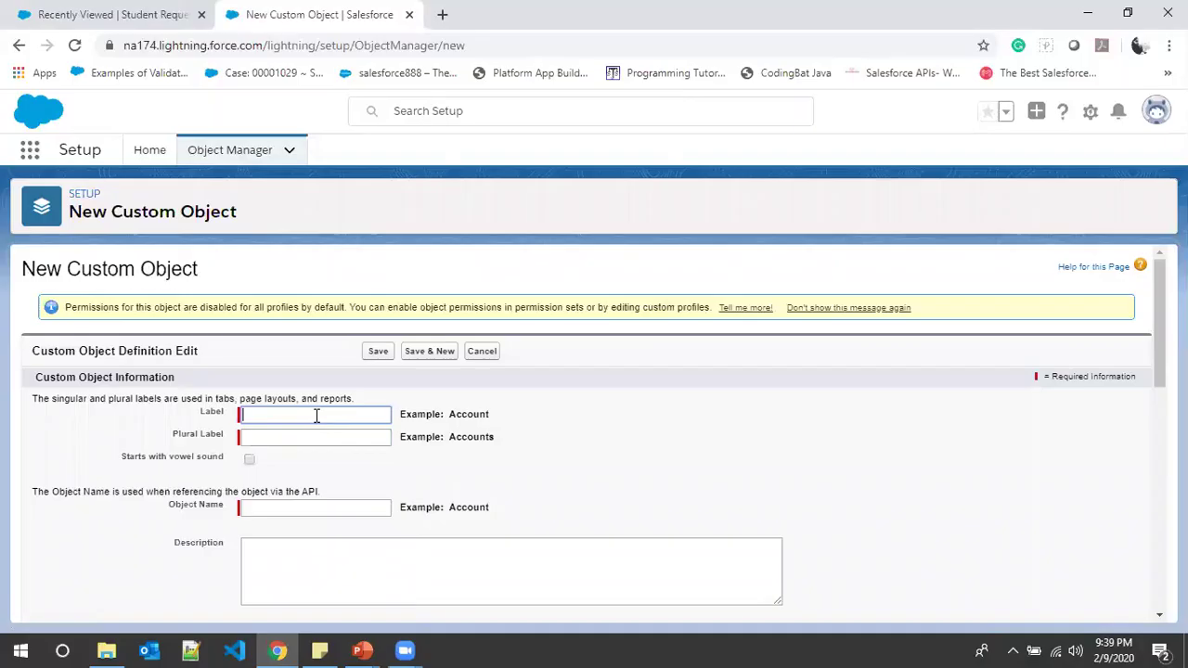
type("Stu")
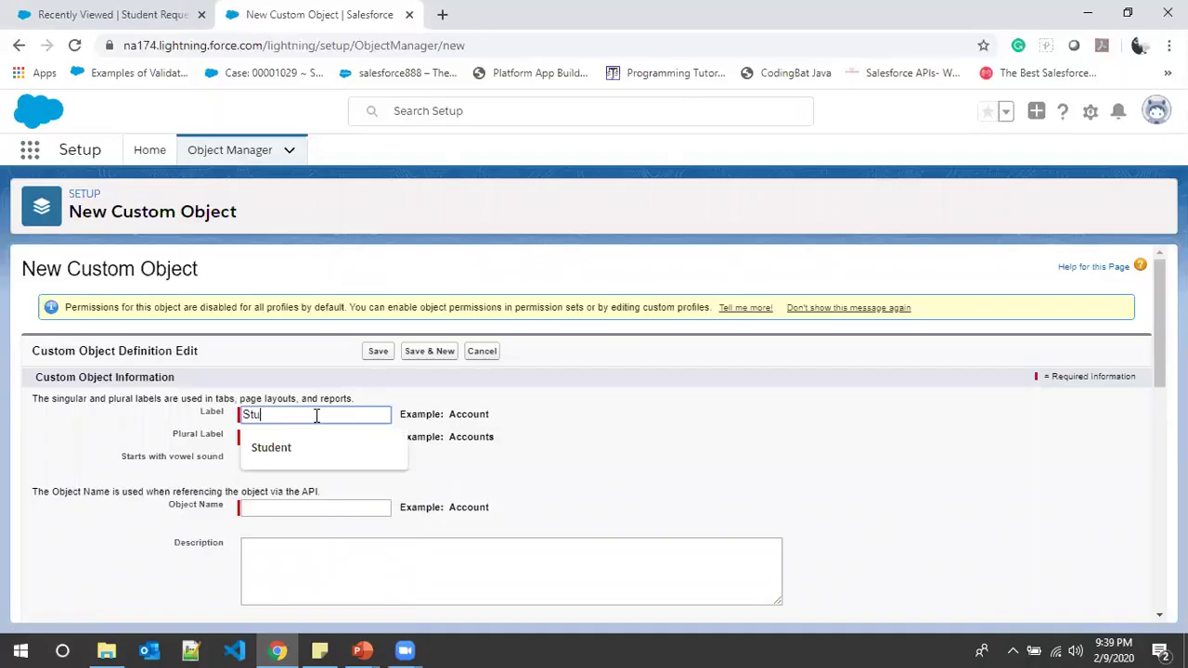
type("dent Ac")
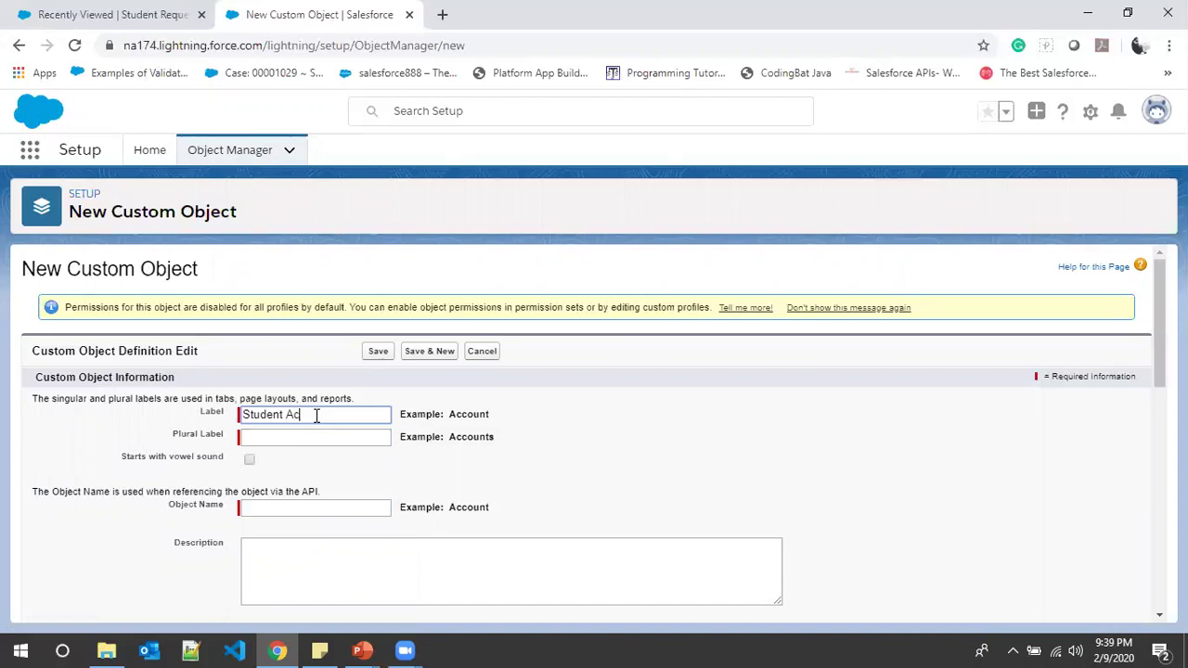
type("tivity")
key("Tab")
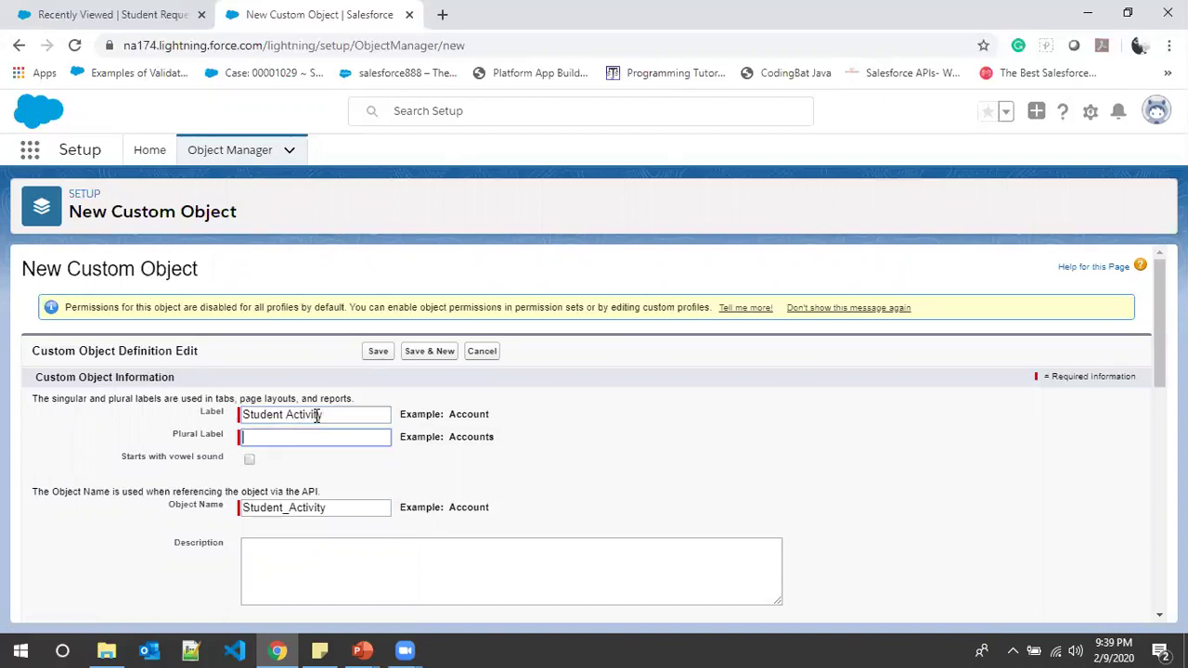
Set the custom object's plural label to Student Activities, reusing the text of the singular label
left_click_drag(337, 414, 133, 414)
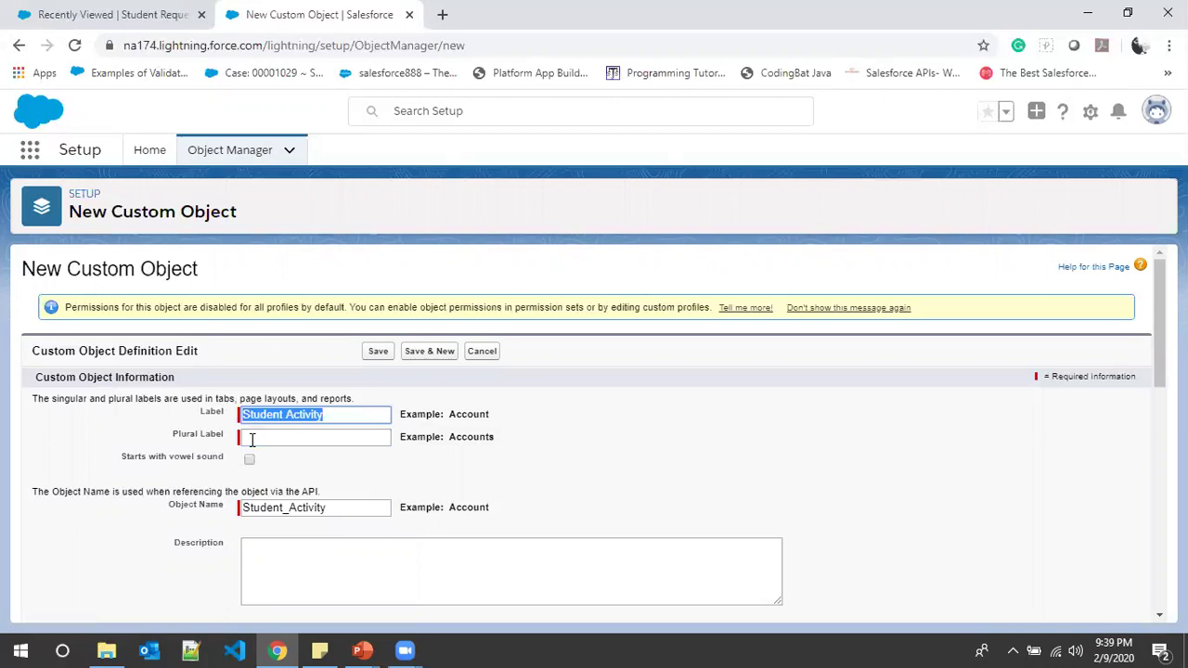
left_click(378, 429)
type("v")
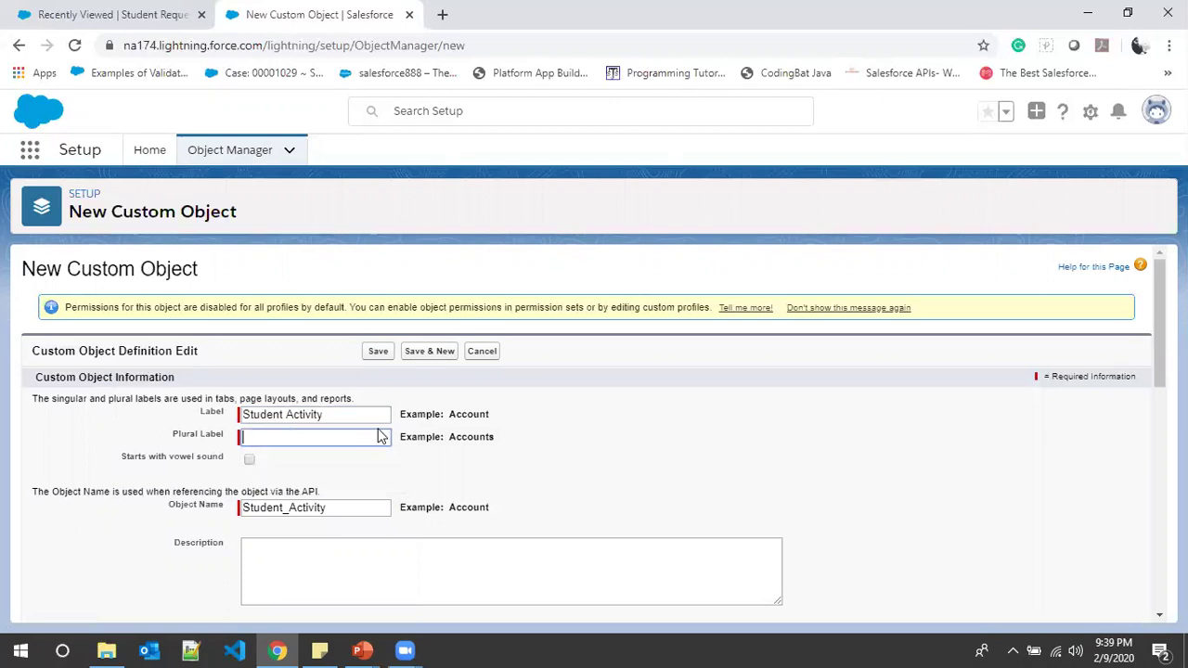
left_click_drag(358, 414, 169, 441)
key("ctrl+c")
left_click(270, 443)
key("ctrl+v")
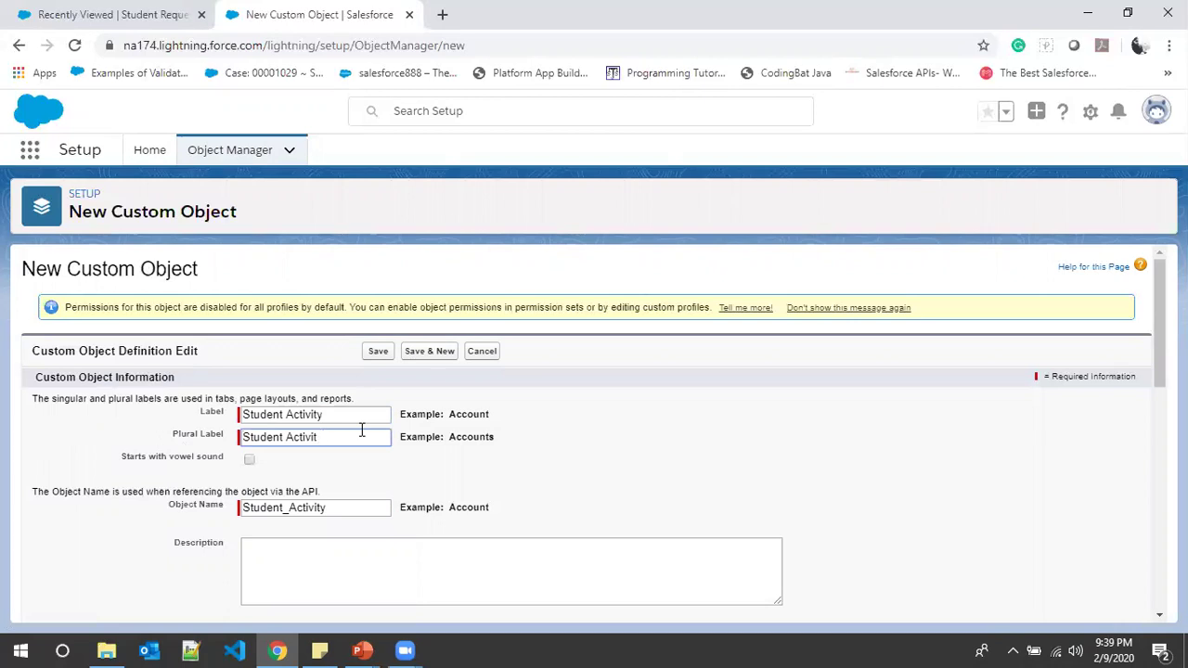
type("es")
Enable launching the New Custom Tab Wizard after saving, and save the Student Activity object
scroll(361, 441, "down", 5)
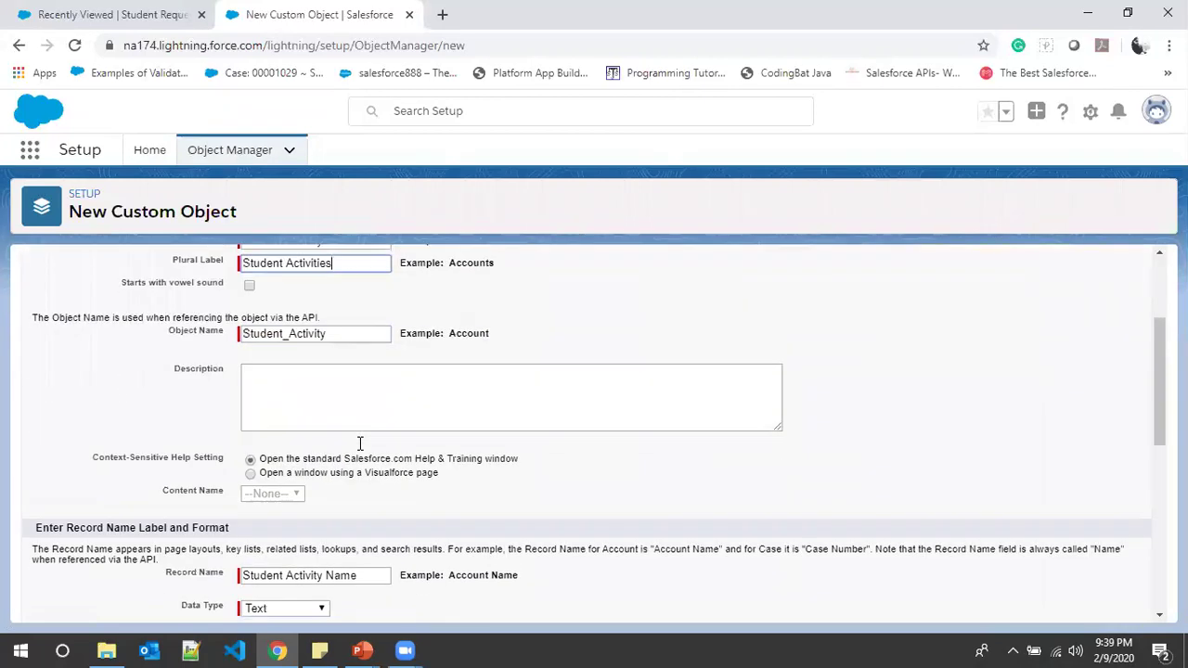
scroll(360, 444, "up", 2)
scroll(607, 393, "down", 5)
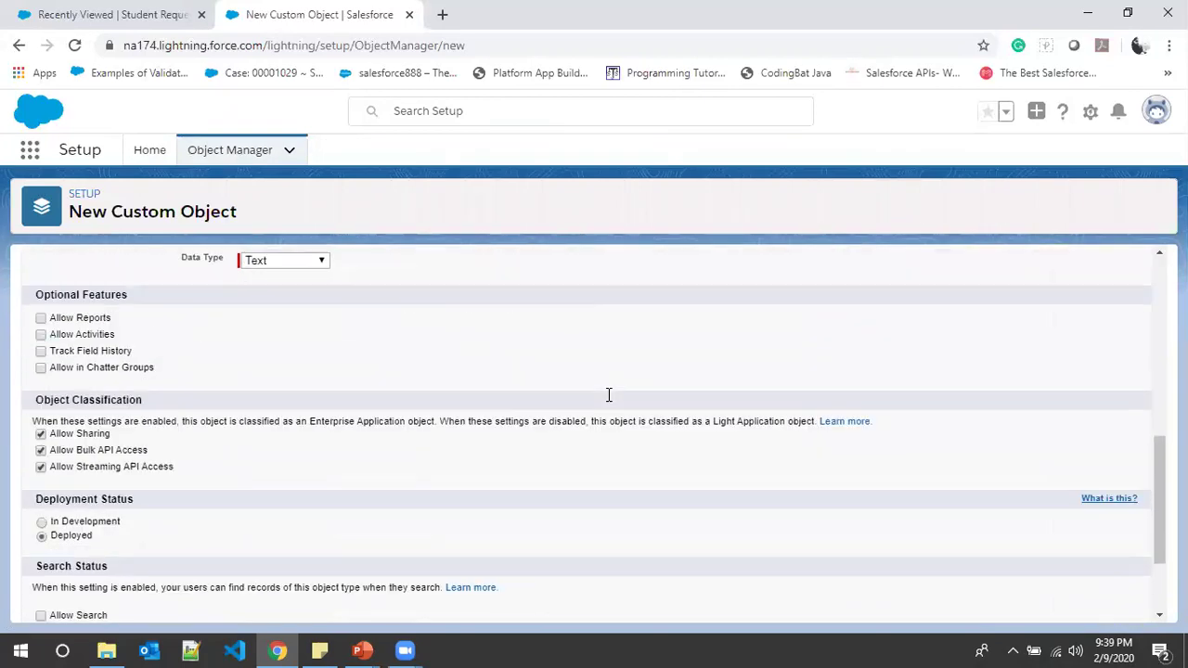
left_click(40, 559)
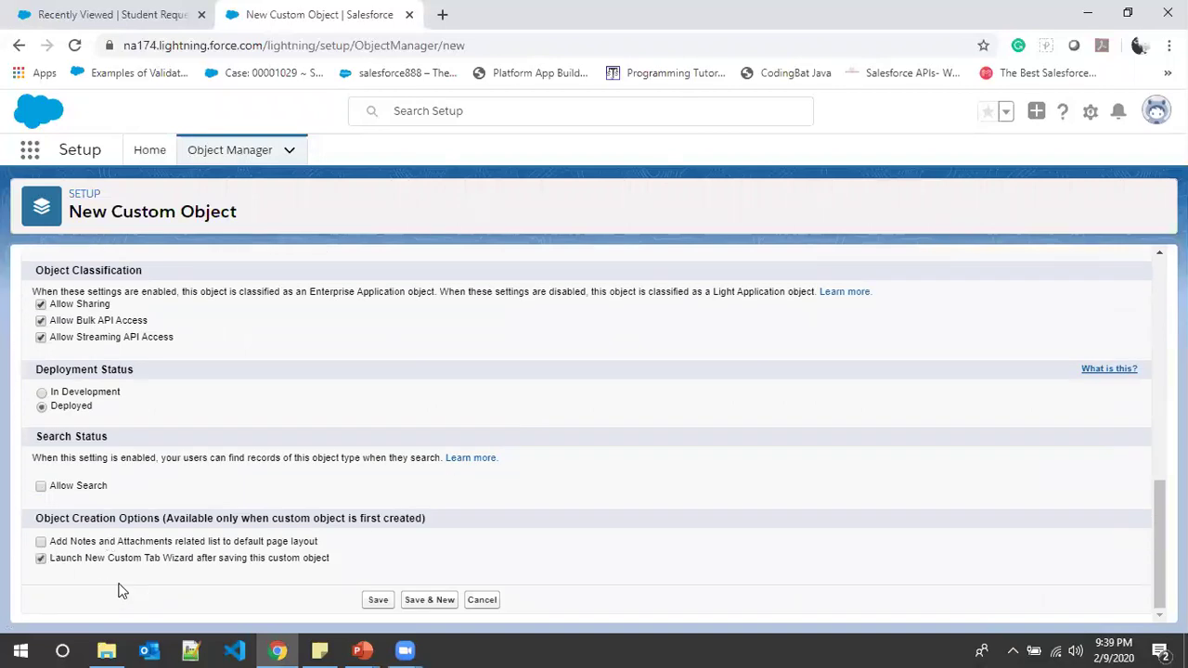
left_click(379, 600)
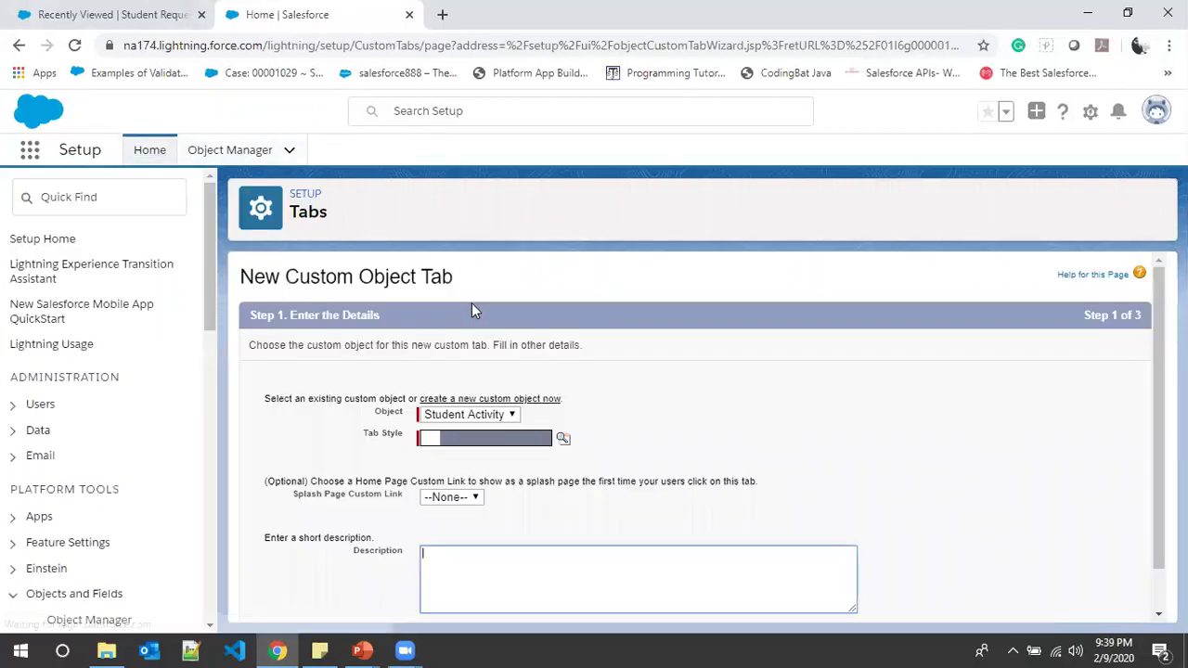
Choose the Building Block tab style for the Student Activity tab and continue to the wizard's second step
left_click(563, 443)
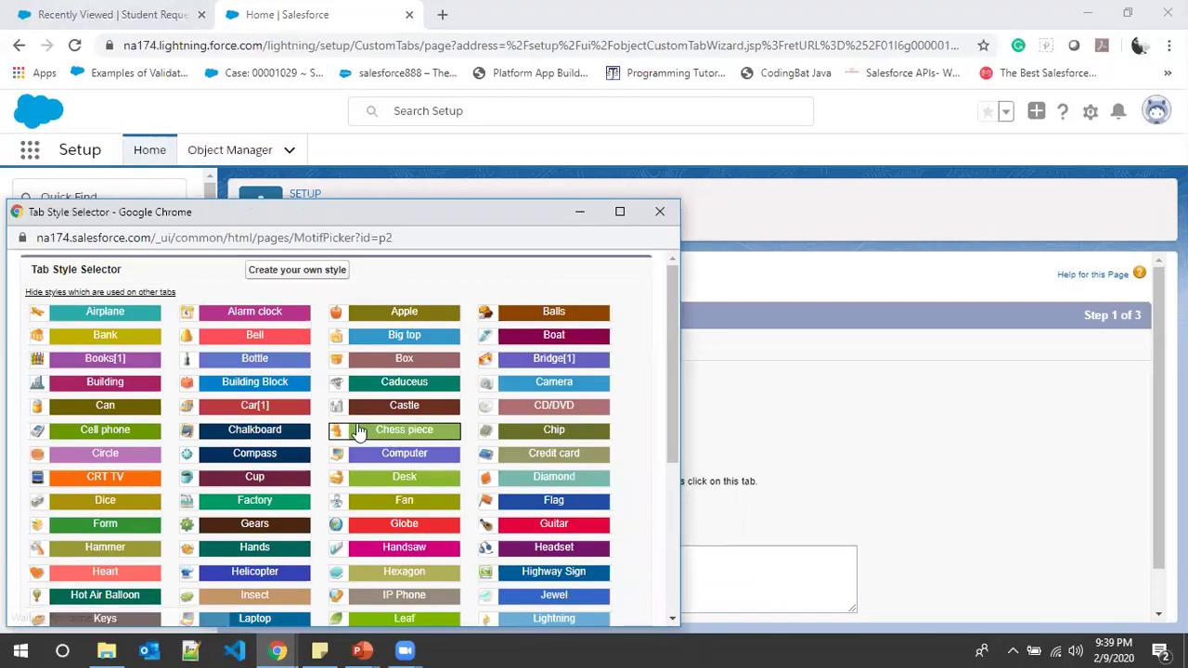
left_click(293, 394)
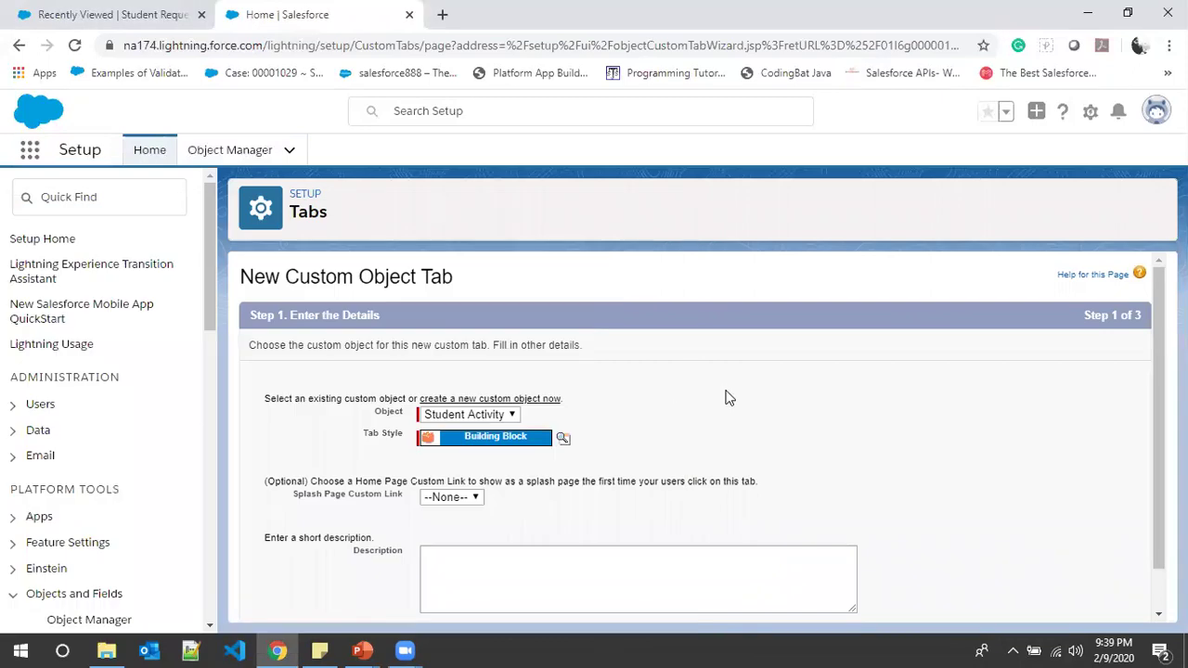
scroll(731, 398, "down", 1)
left_click(1089, 604)
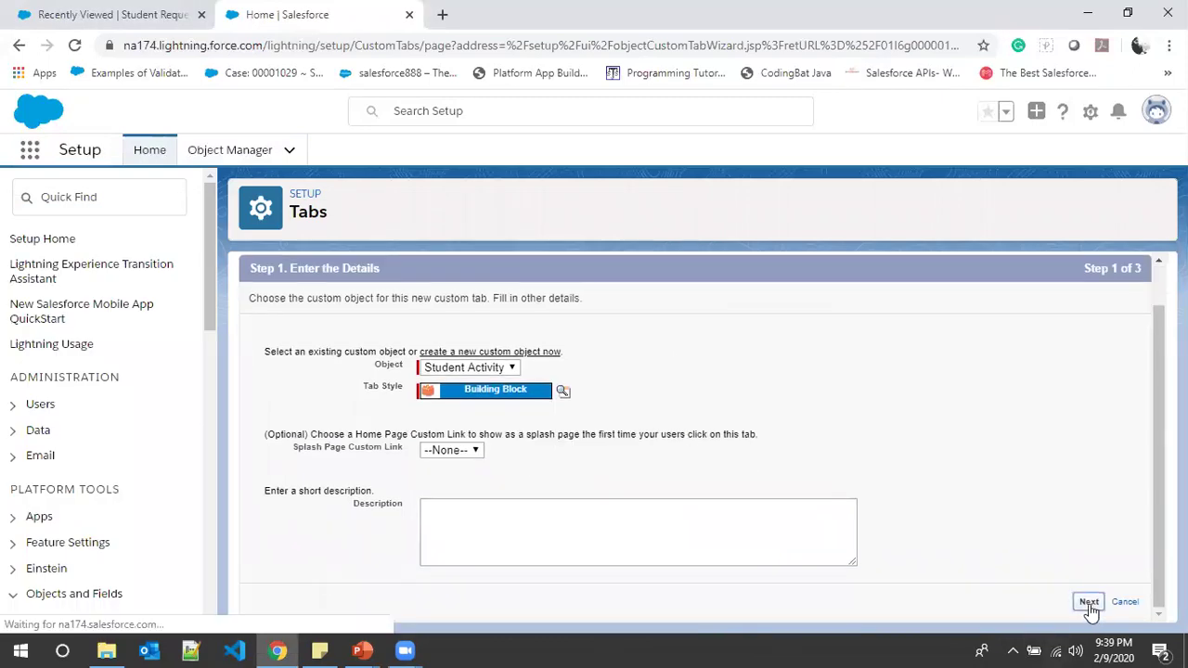
Keep the default tab visibility for all profiles, include the Student Activity tab only in the Uplatz University app, and save it
scroll(935, 529, "down", 10)
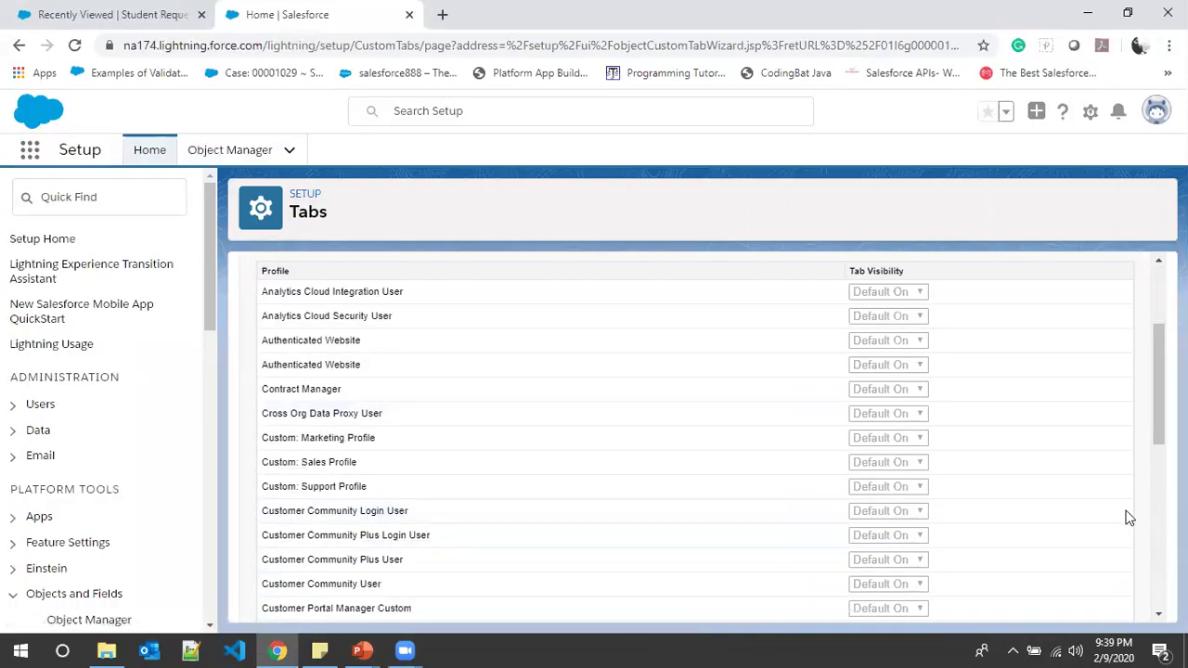
left_click(1089, 603)
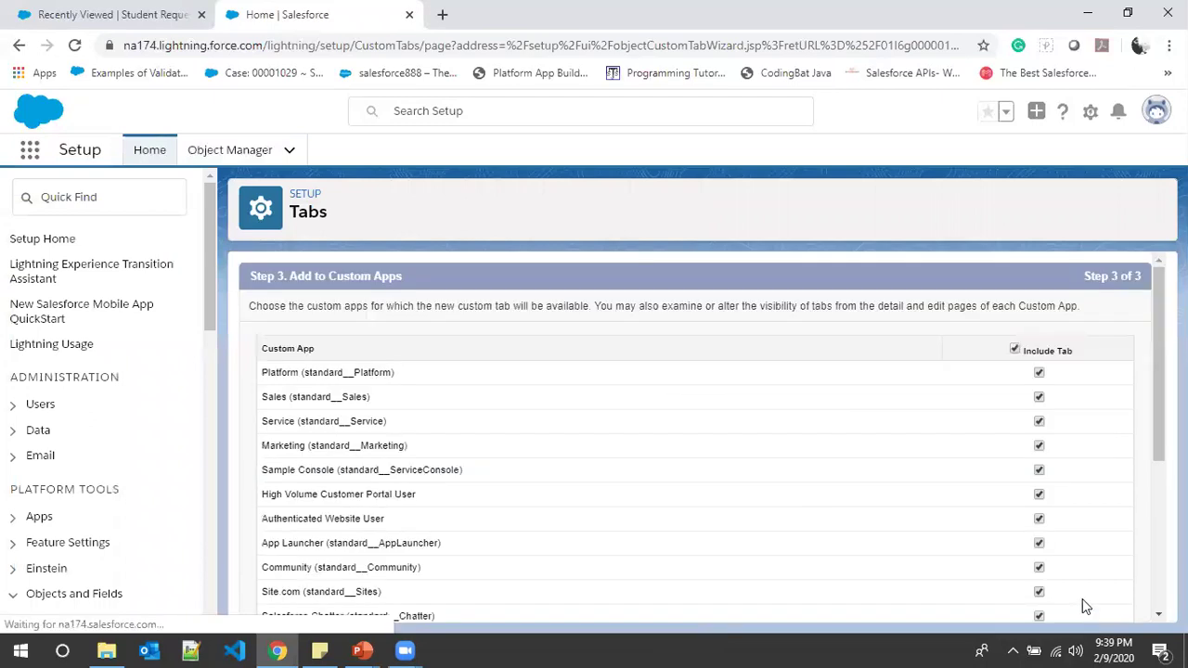
left_click(1014, 350)
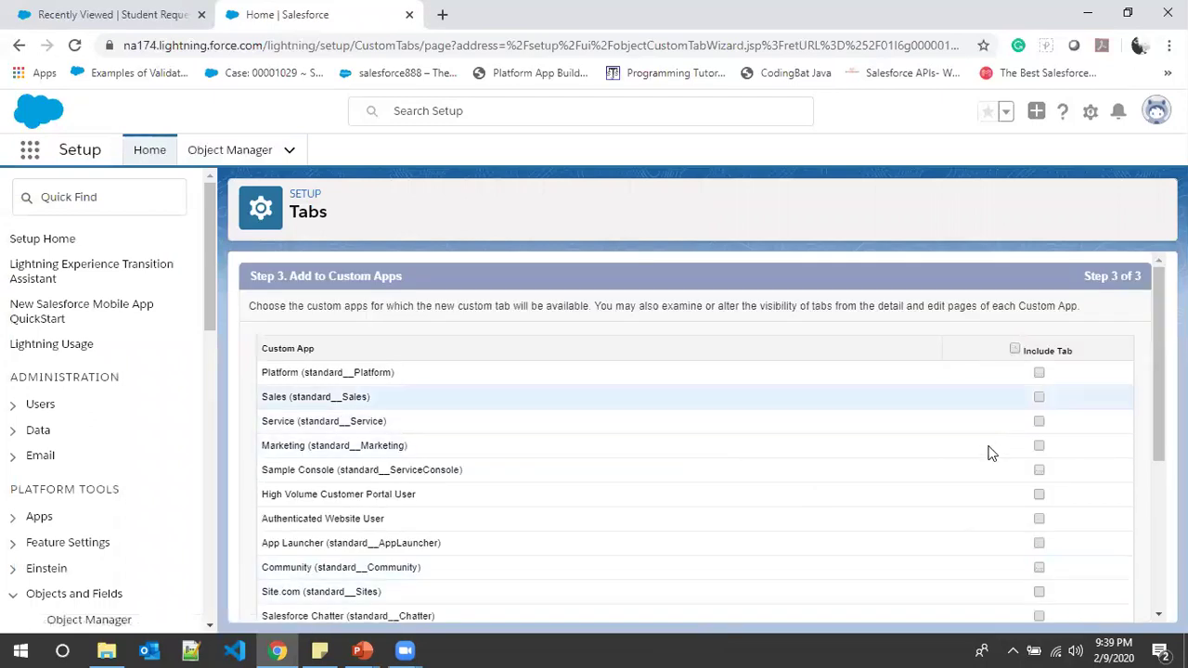
scroll(989, 451, "down", 5)
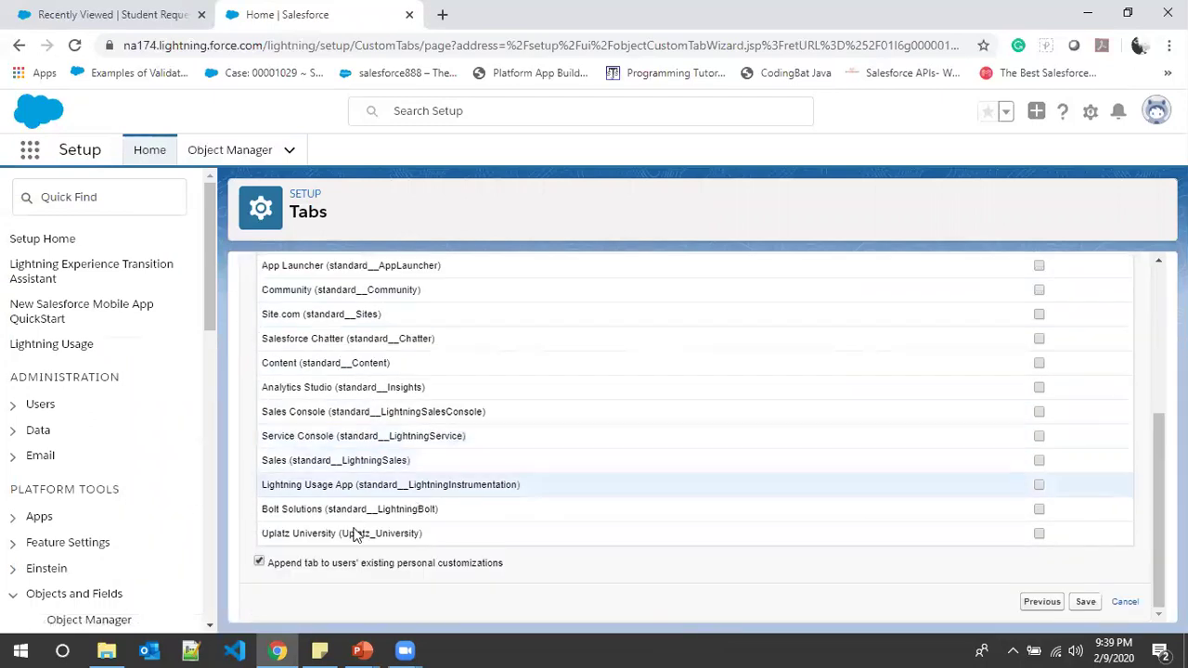
left_click(1040, 533)
left_click(1086, 604)
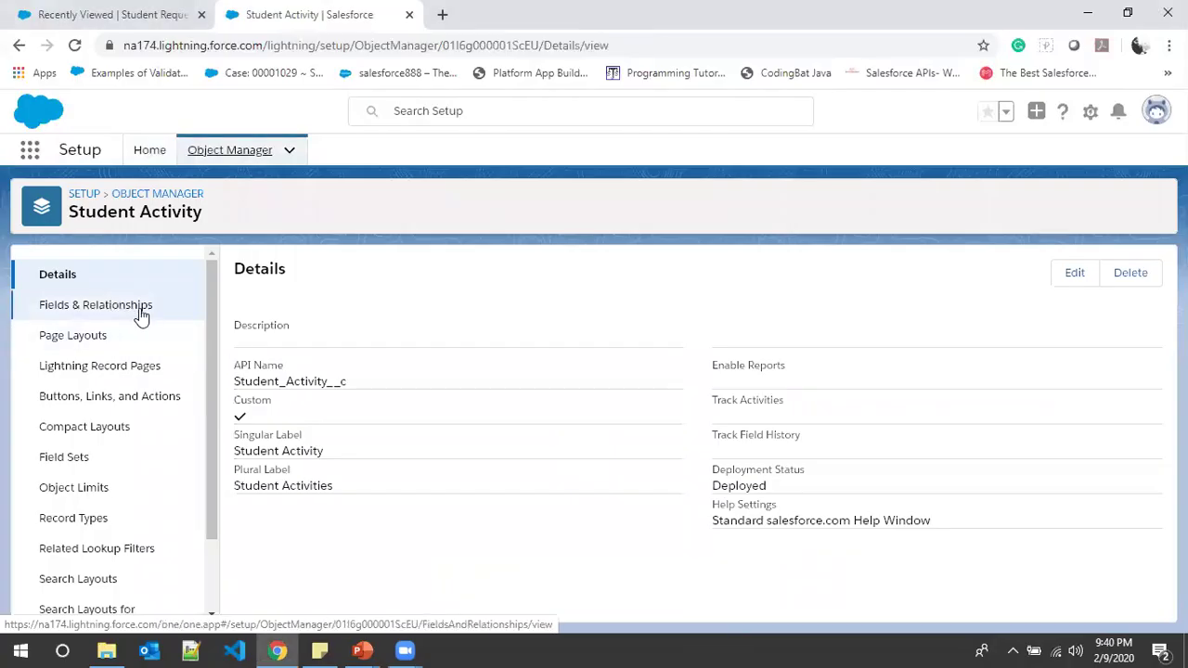
Start a new custom field in Student Activity's Fields & Relationships, choose the Text data type, and continue to its details
left_click(131, 309)
left_click(132, 309)
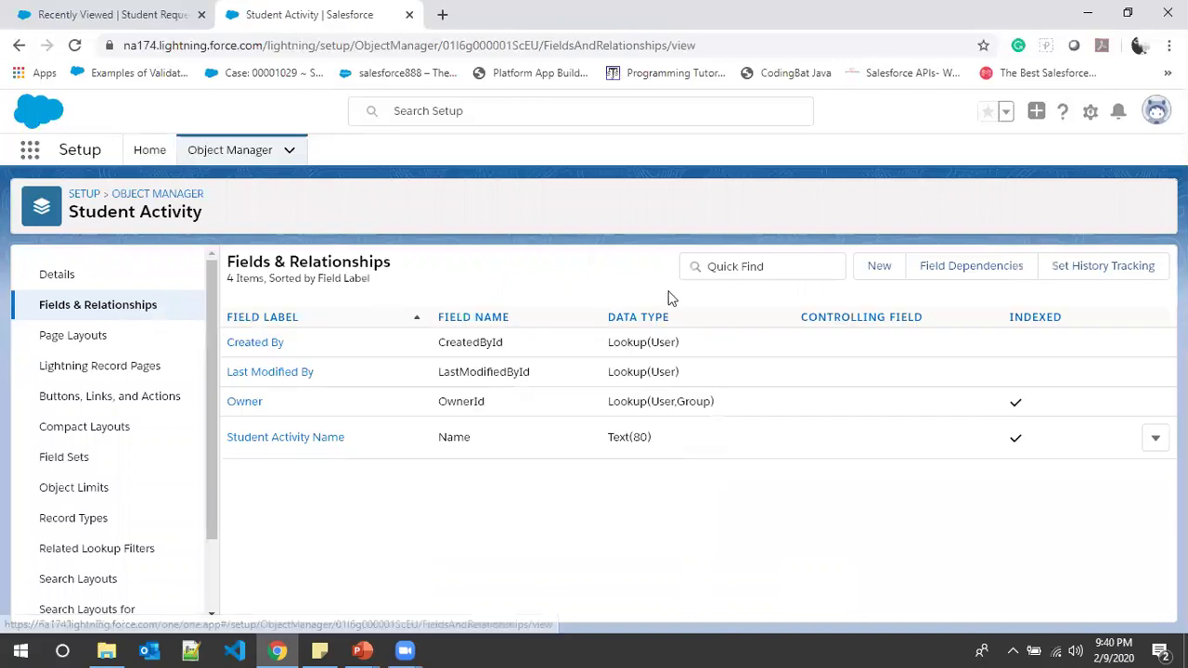
left_click_drag(654, 445, 225, 453)
left_click(224, 447)
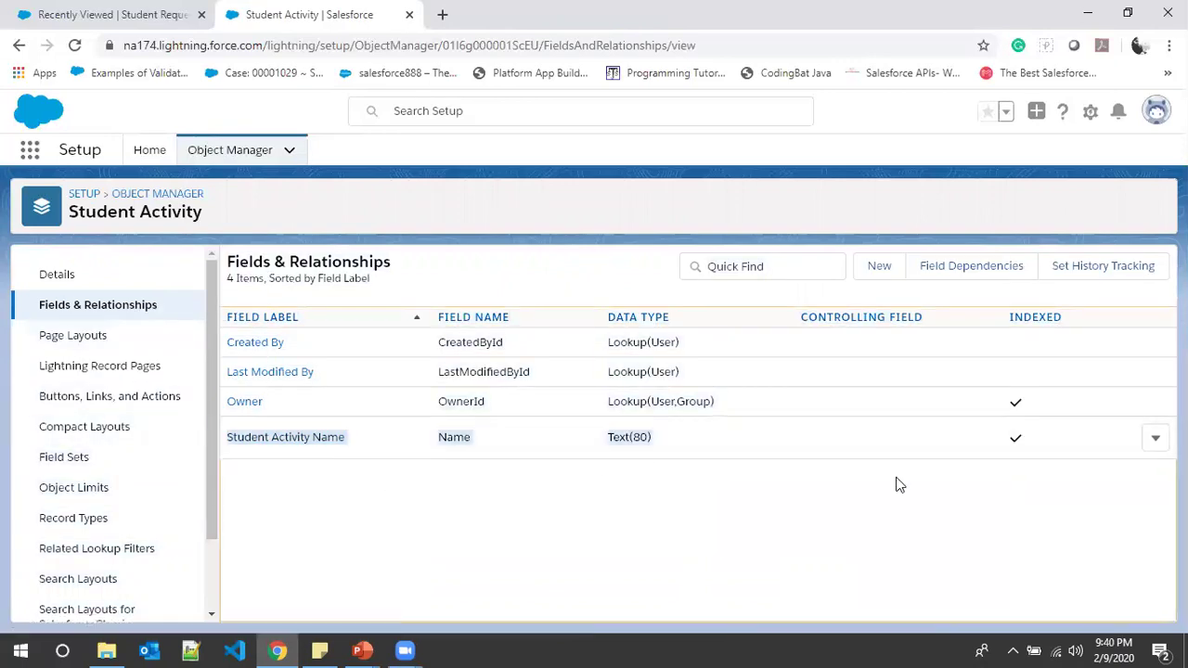
left_click(879, 266)
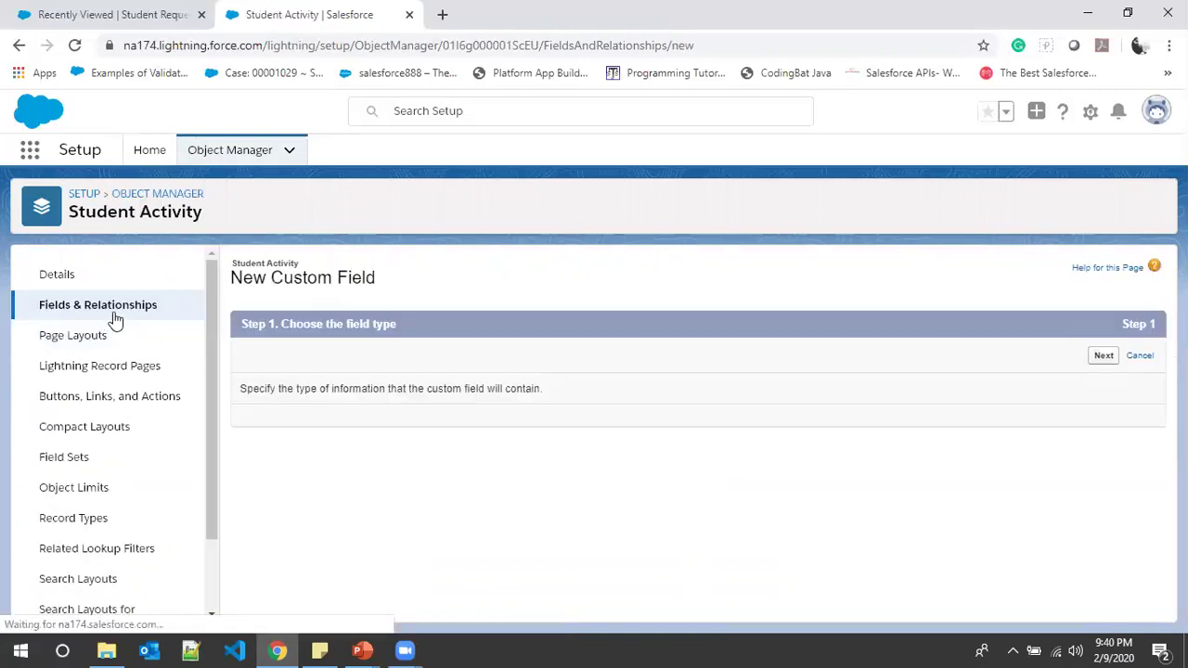
scroll(284, 454, "down", 2)
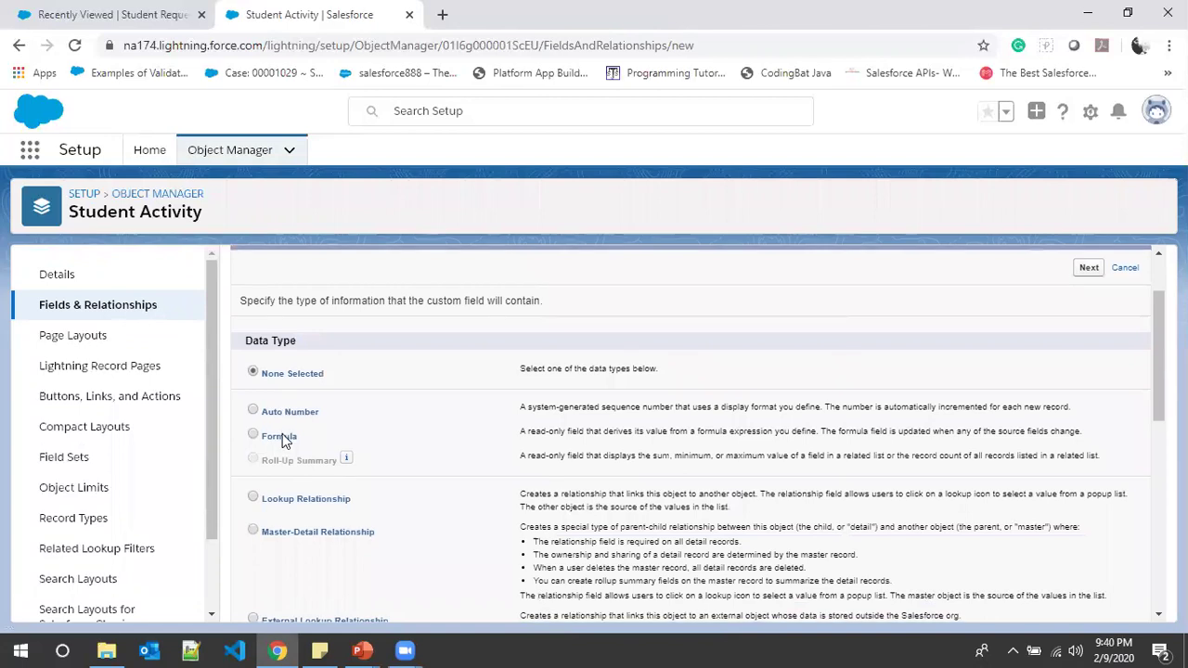
scroll(284, 442, "down", 2)
scroll(312, 557, "down", 8)
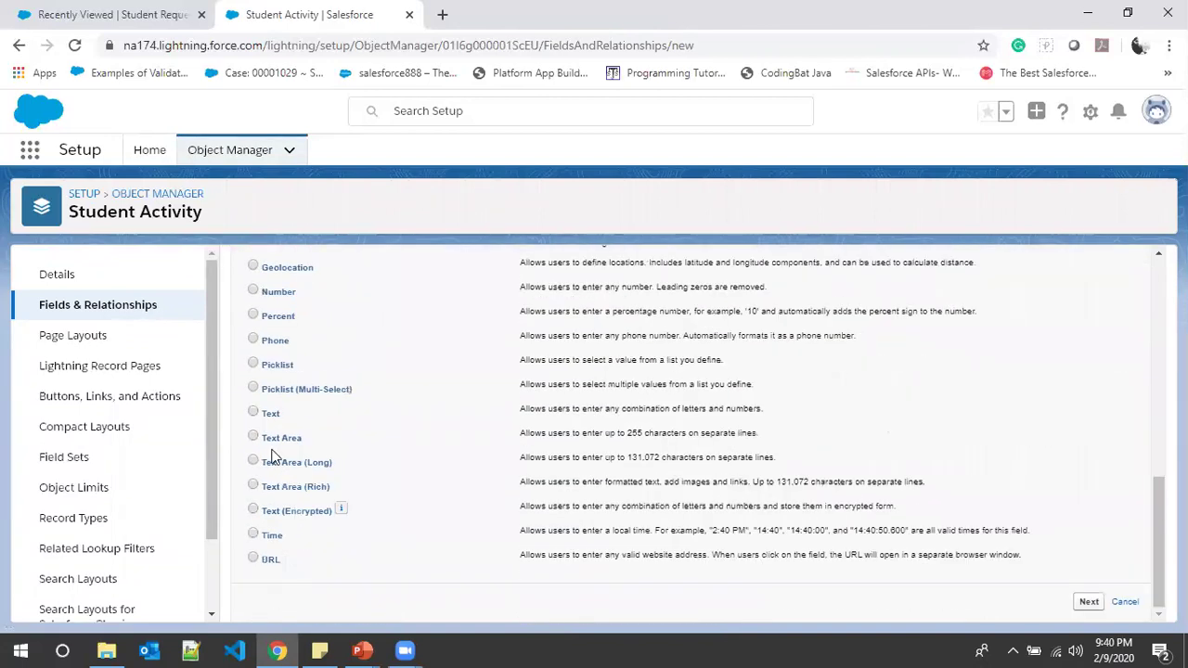
left_click(253, 412)
left_click(1090, 601)
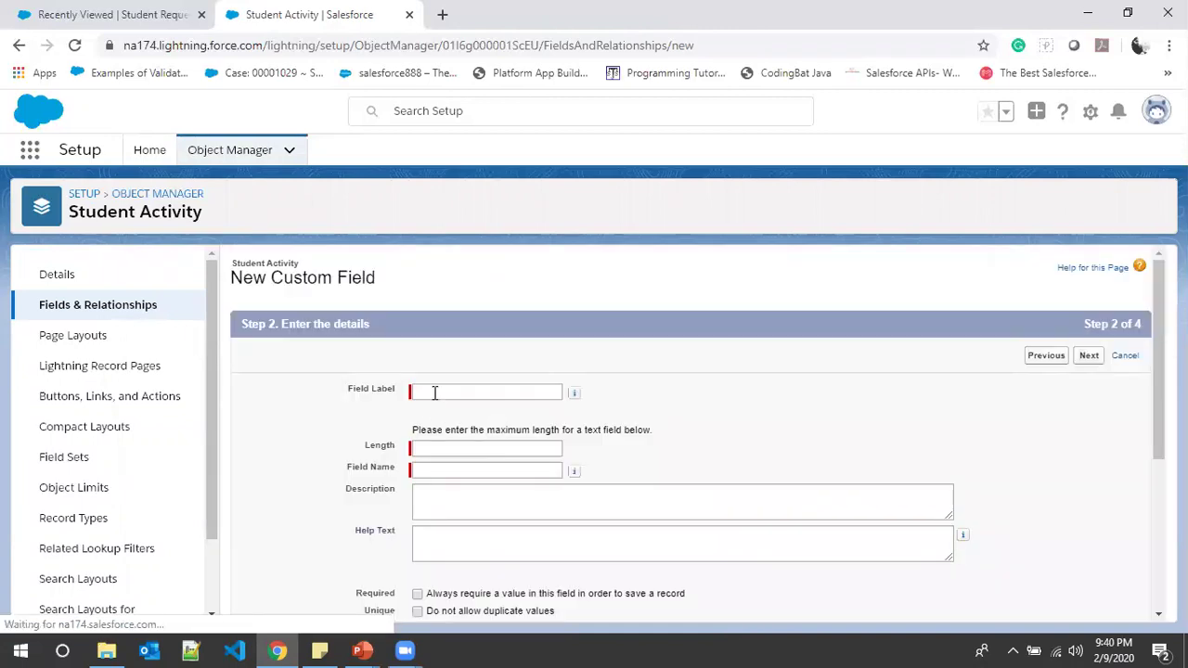
Set the field label to Coach Name with a maximum length of 16, and continue to field-level security
left_click(435, 392)
type("Coach Name")
key("Tab")
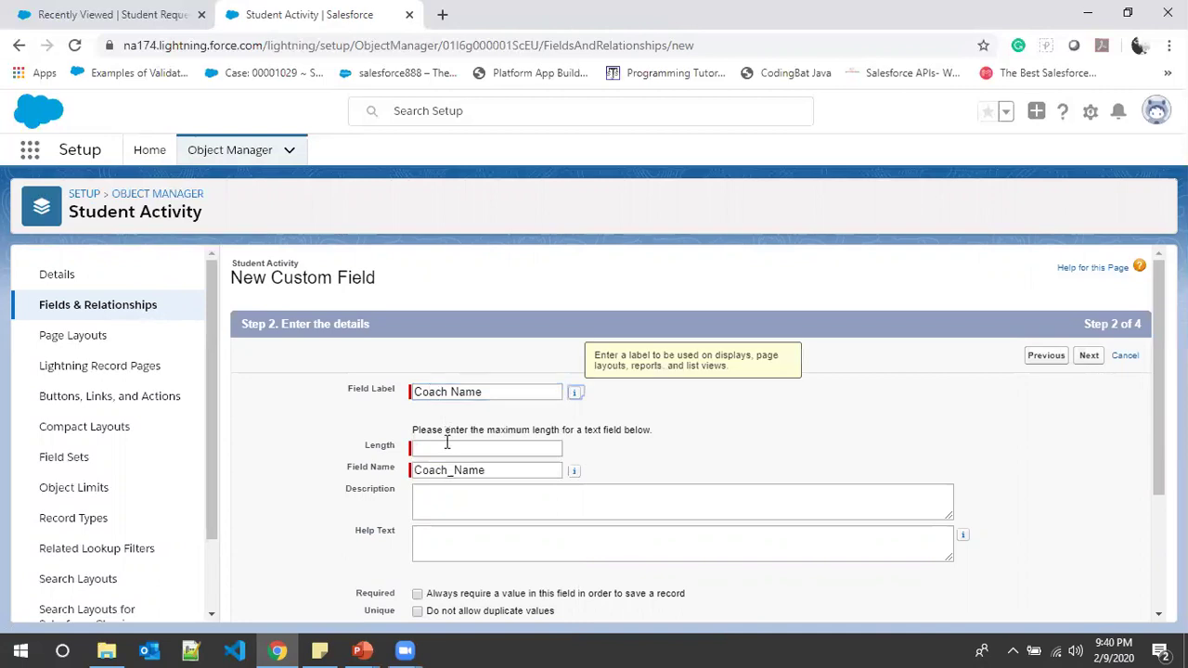
left_click(448, 446)
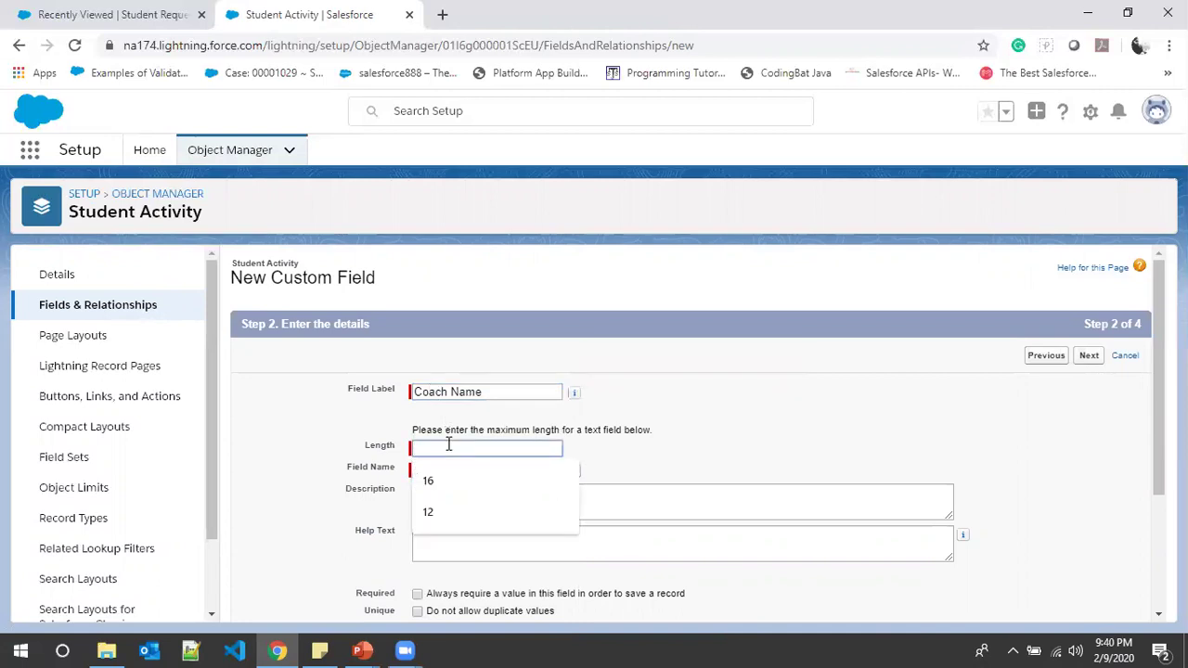
type("16")
left_click(938, 459)
scroll(1021, 450, "down", 2)
scroll(1082, 444, "up", 2)
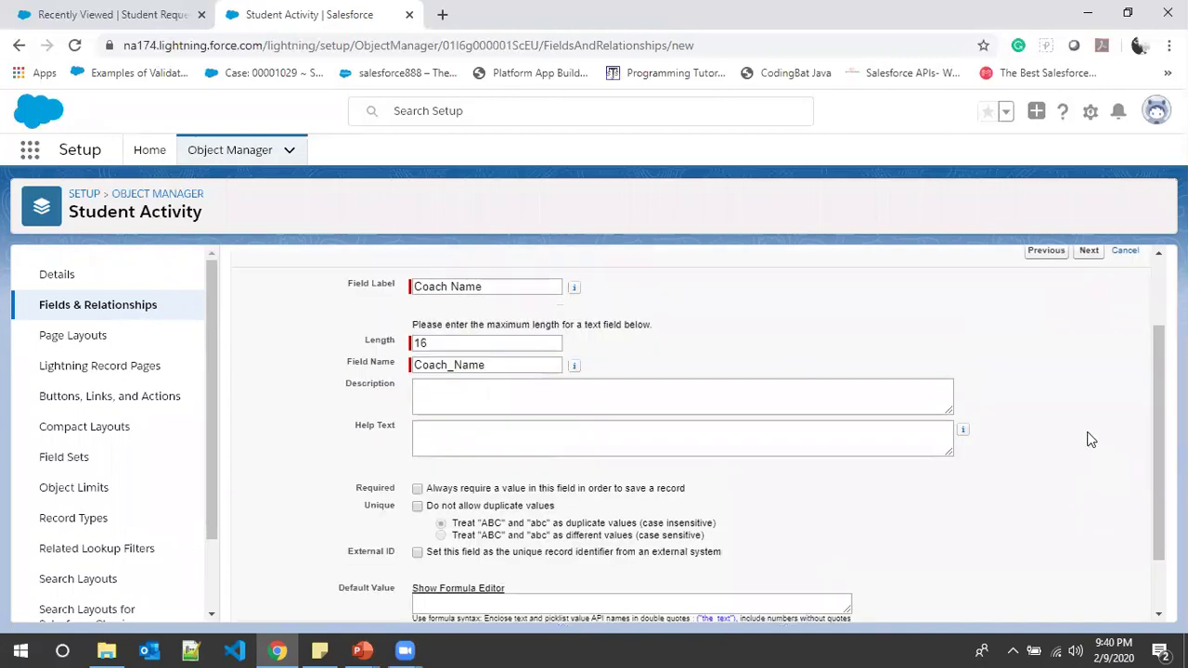
left_click(1088, 358)
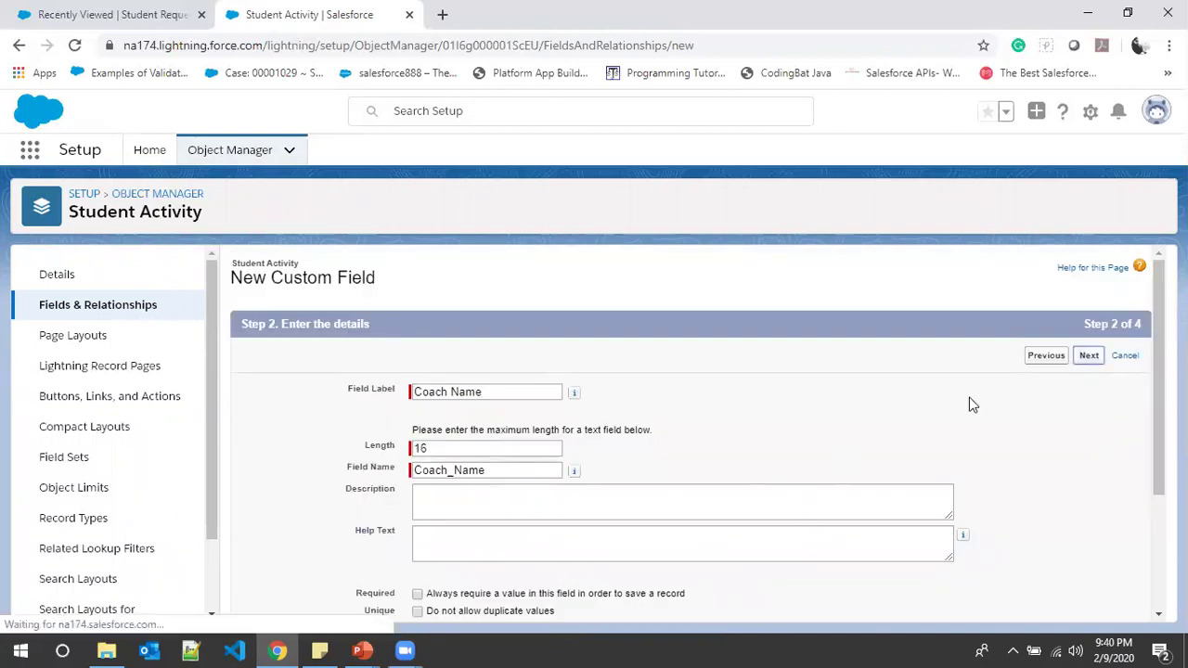
Accept the default field-level security and the Student Activity Layout for the Coach Name field, and save it
scroll(1059, 433, "down", 5)
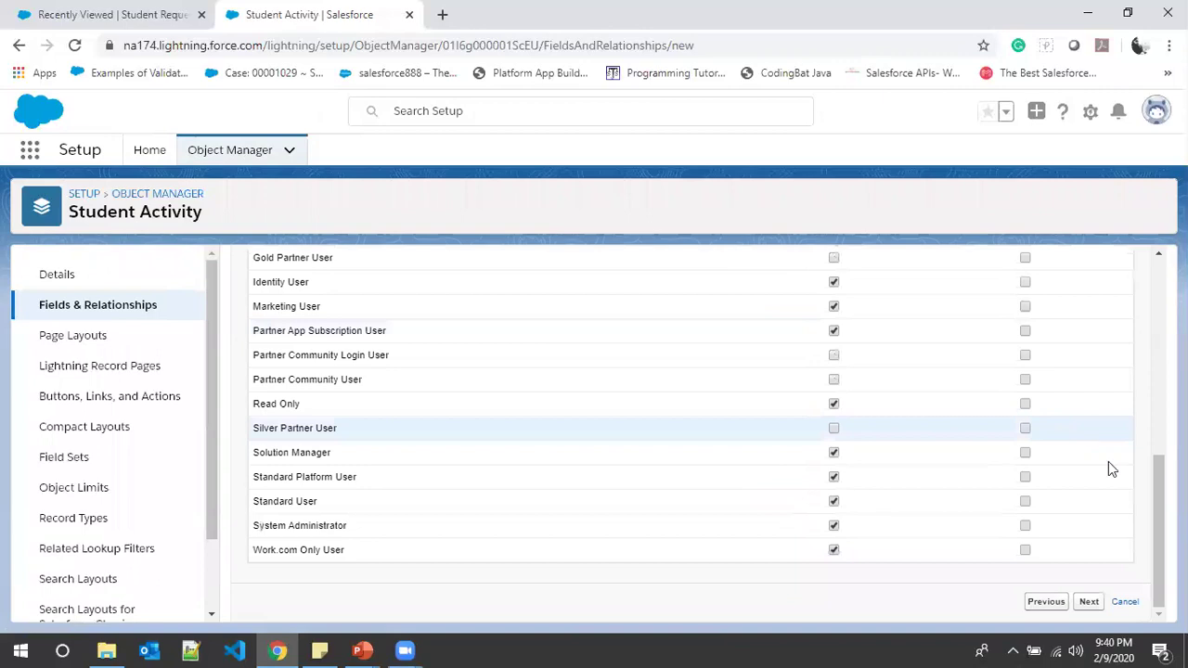
left_click(1088, 603)
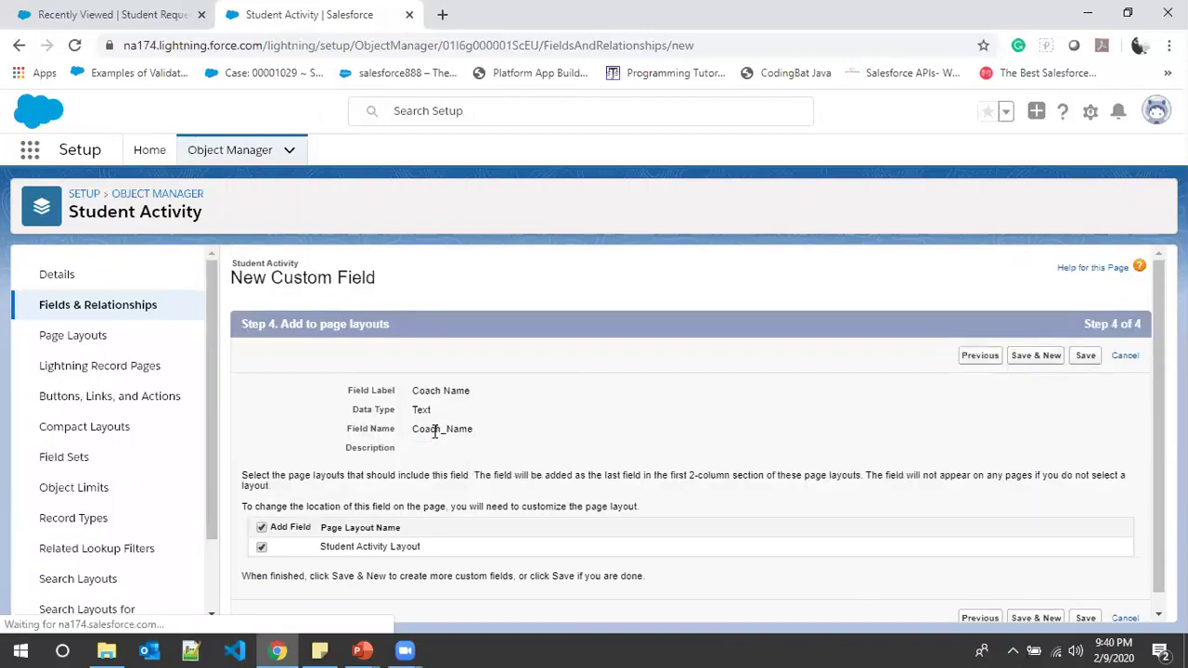
left_click(1086, 358)
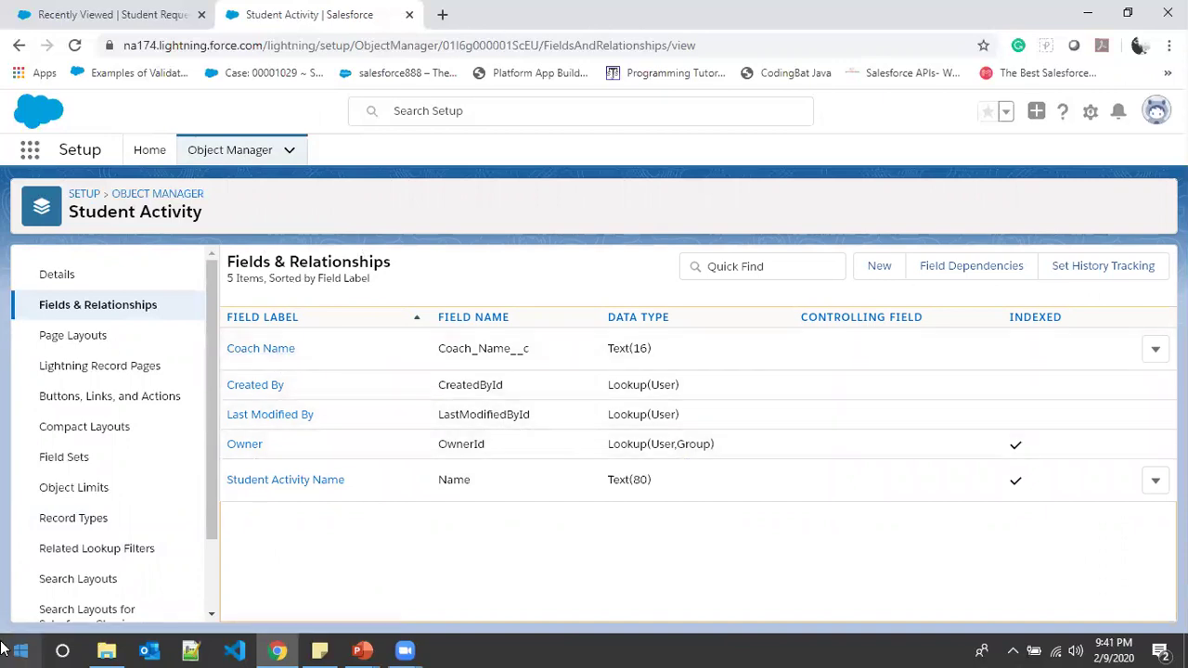
Switch to Excel and create a blank workbook
key("super")
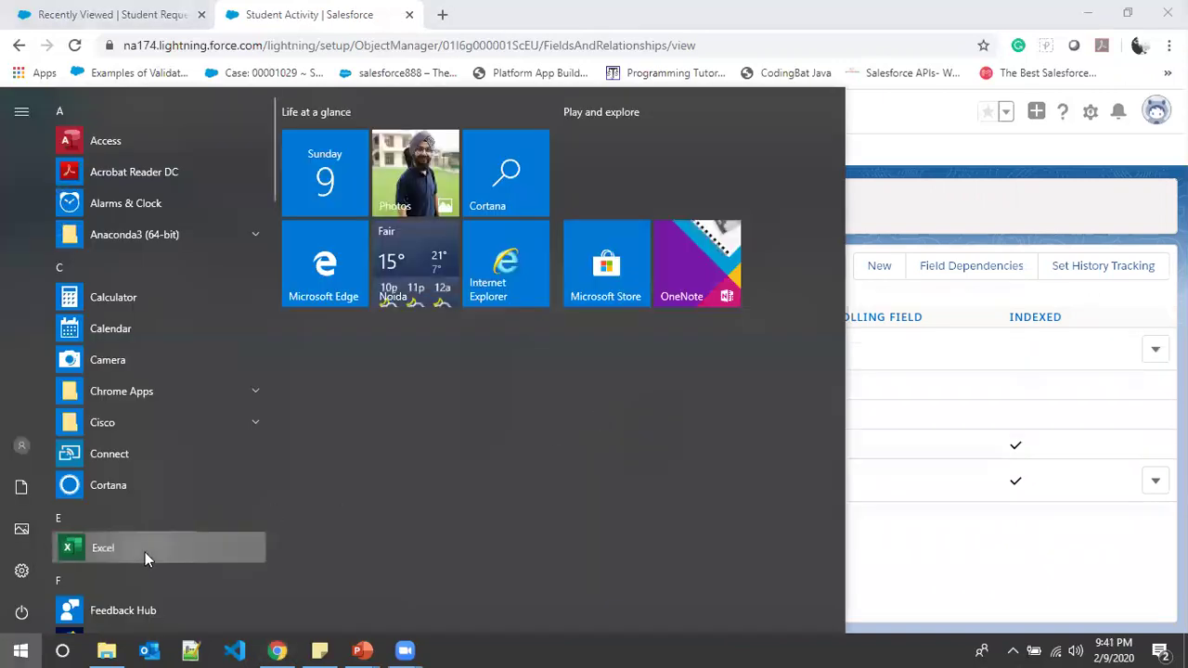
left_click(994, 491)
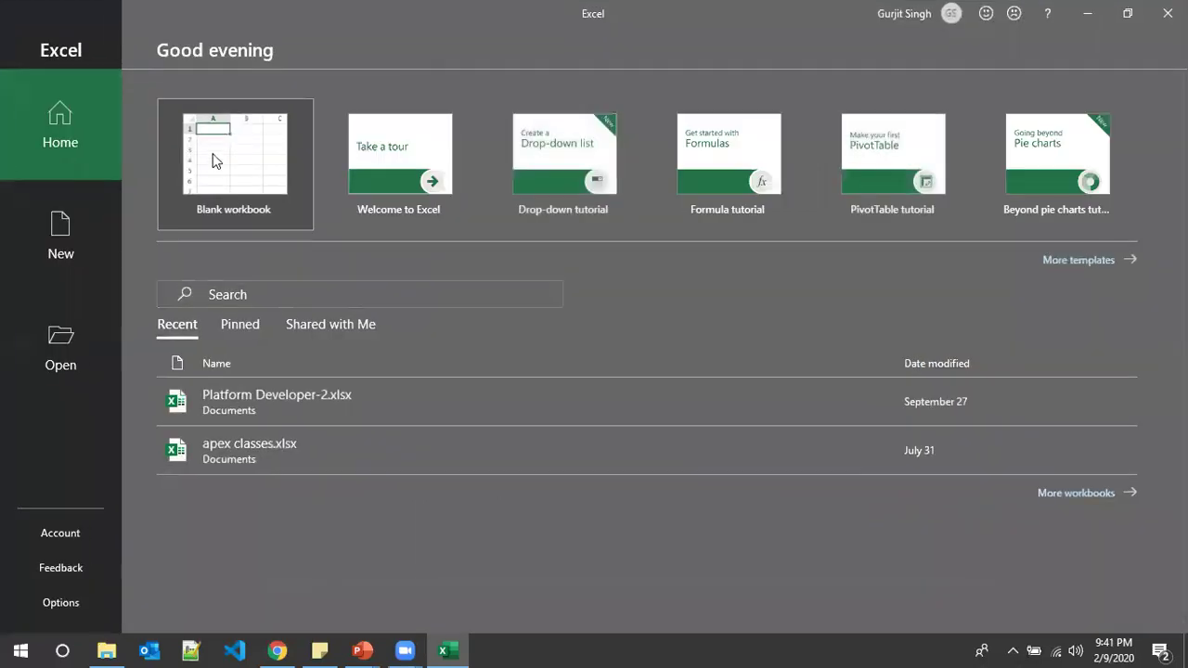
left_click(191, 159)
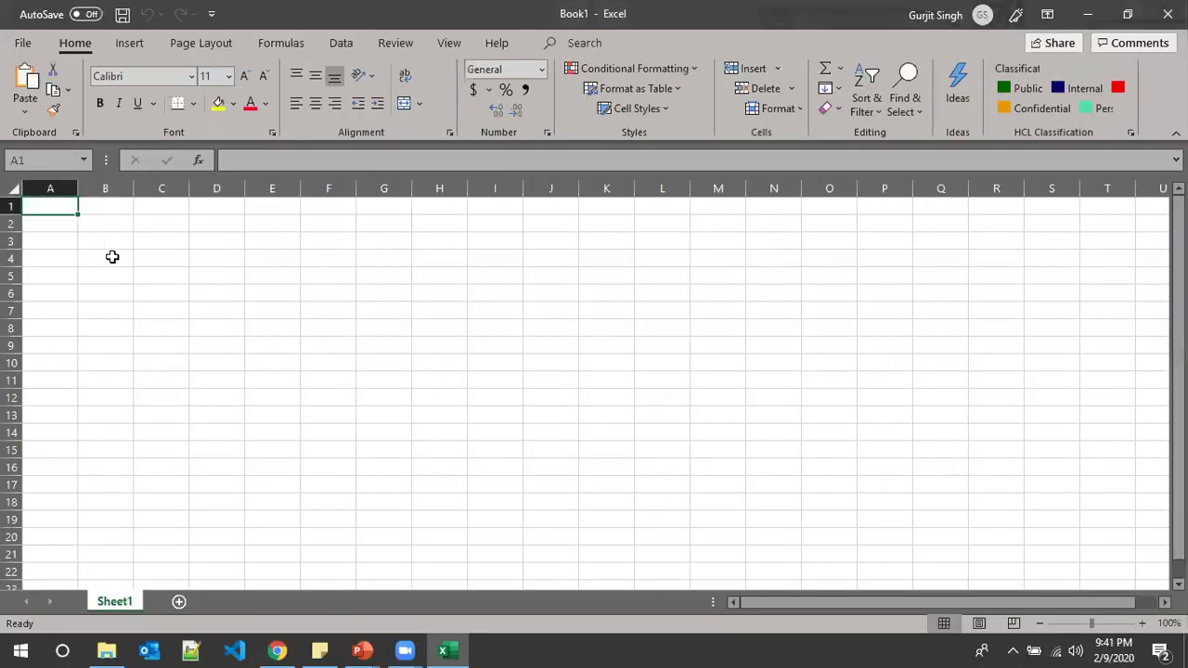
Enter the column heading Student Name in cell B4
left_click(113, 256)
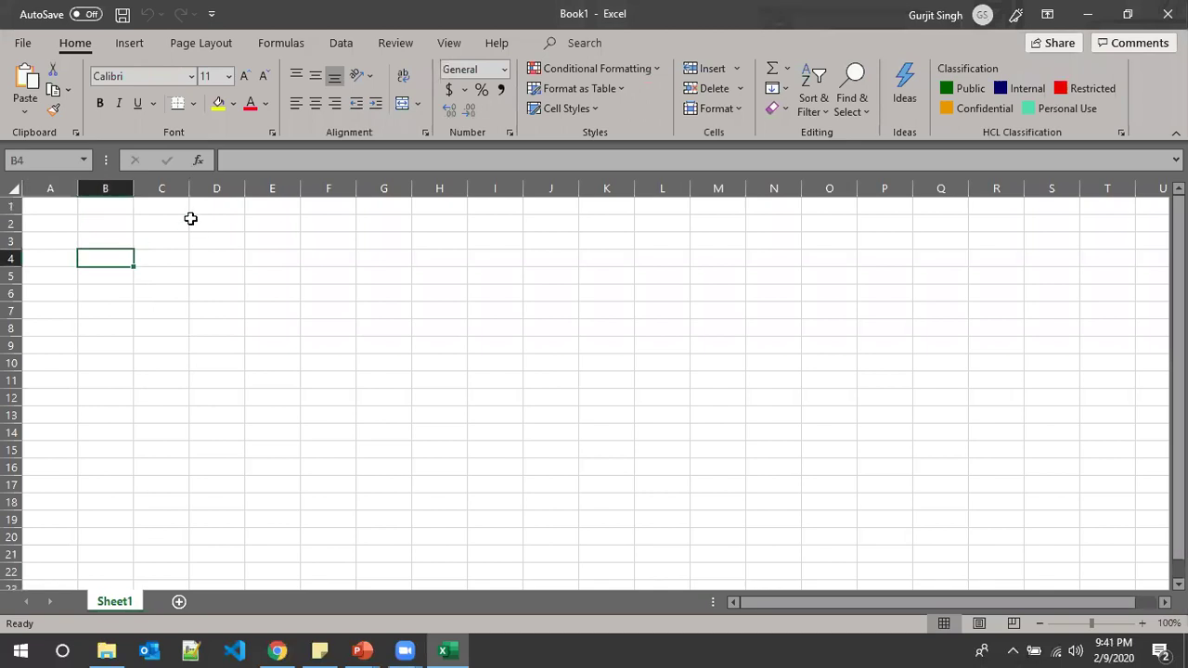
type("Name")
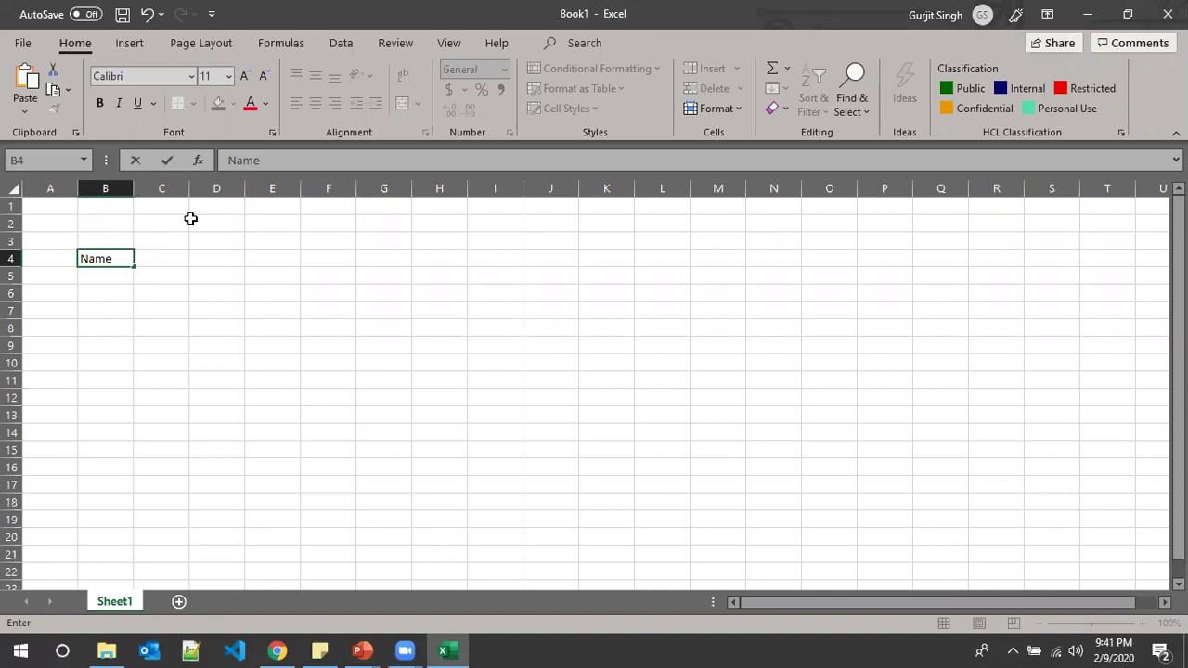
key("Left")
key("Right")
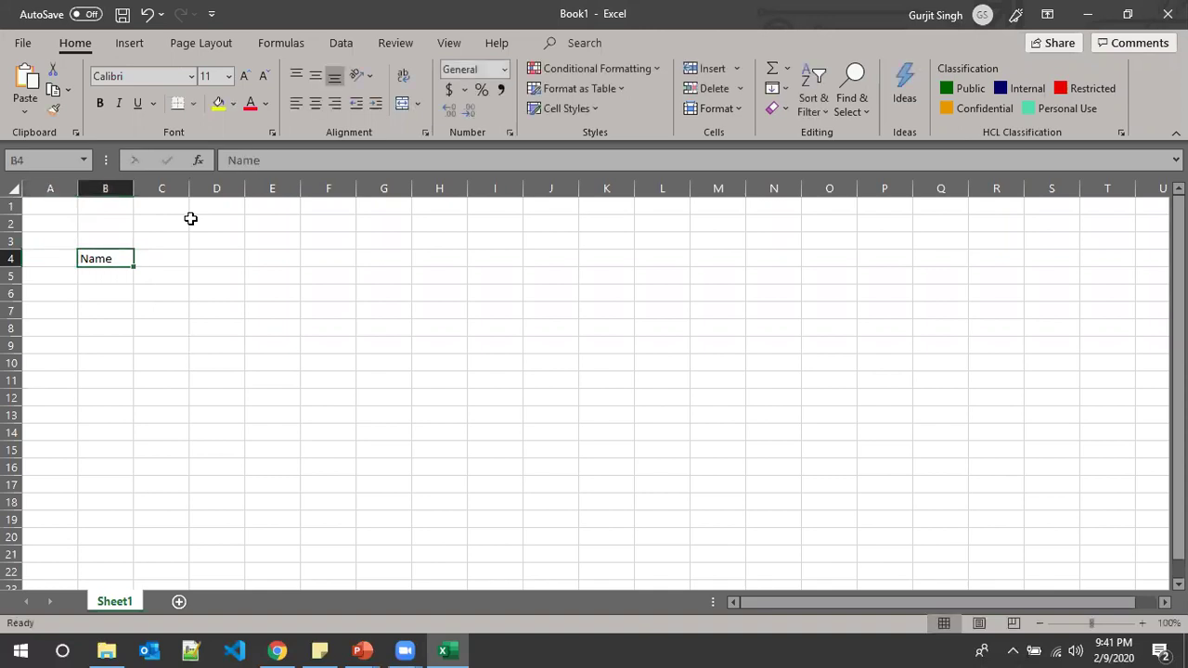
key("F2")
type("Student nam")
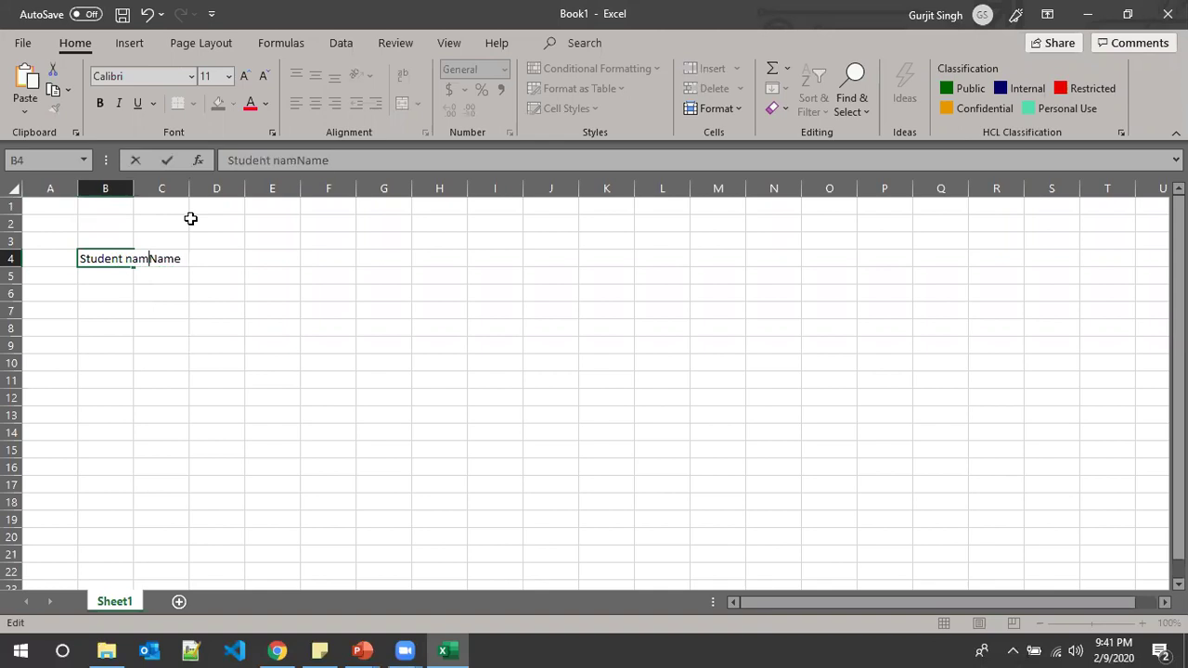
key("BackSpace")
key("BackSpace")
key("BackSpace")
key("Return")
key("Up")
key("Right")
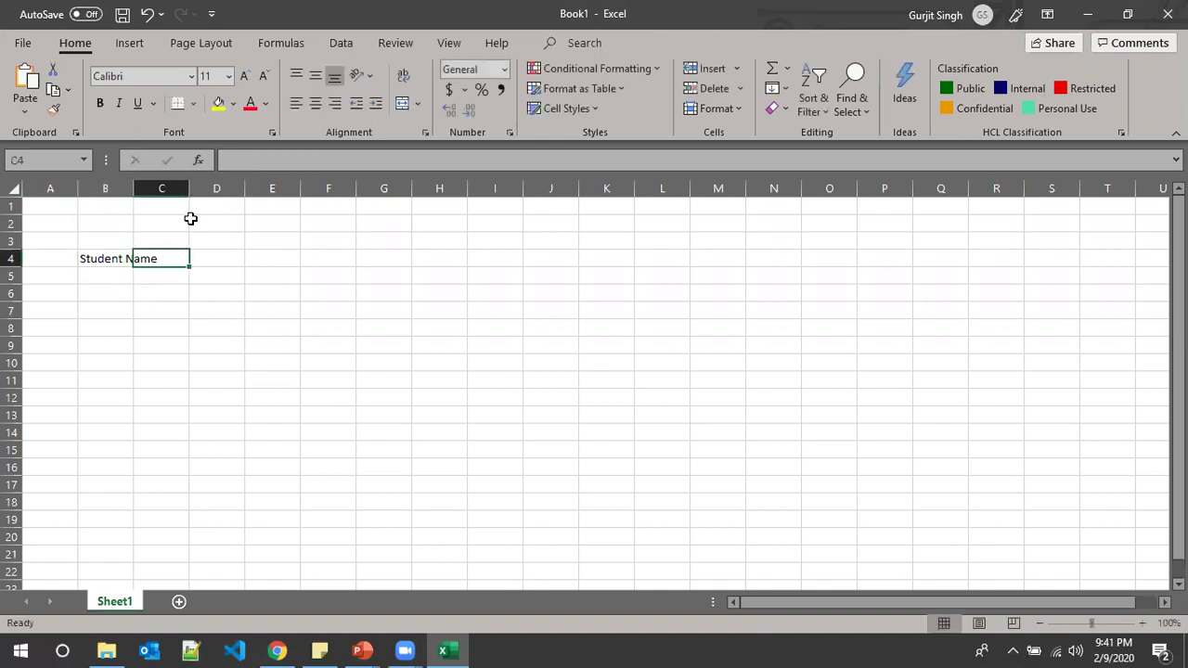
Enter the heading Activities in cell C4 and autofit the widths of columns B and C
type("Activities")
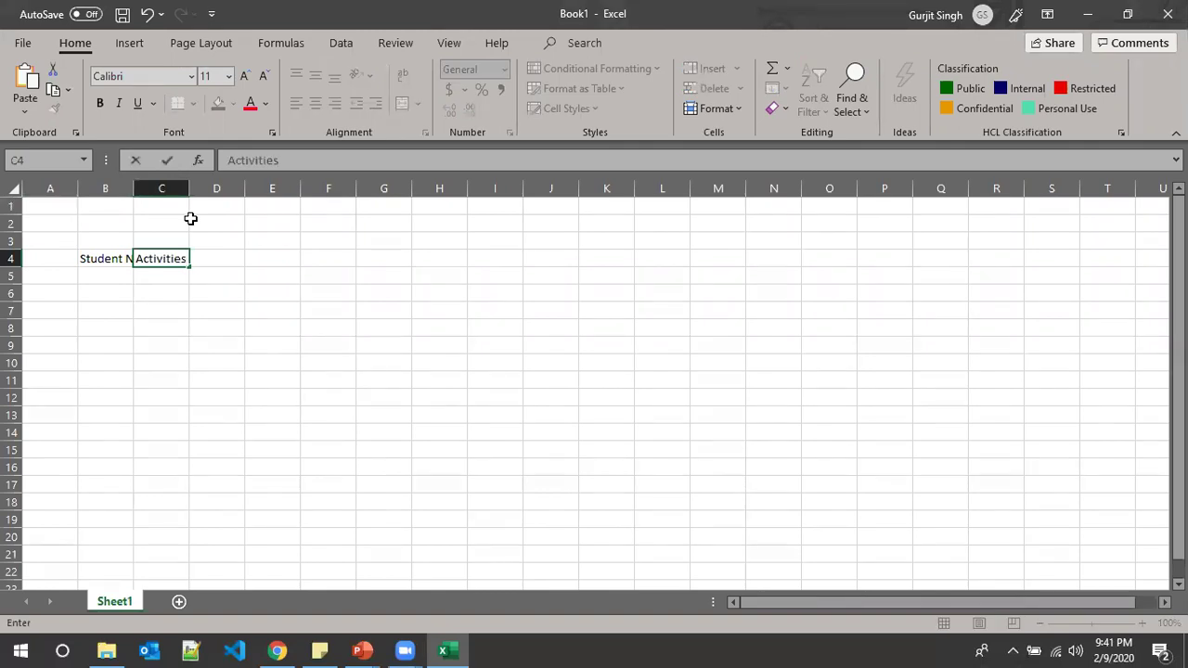
key("Return")
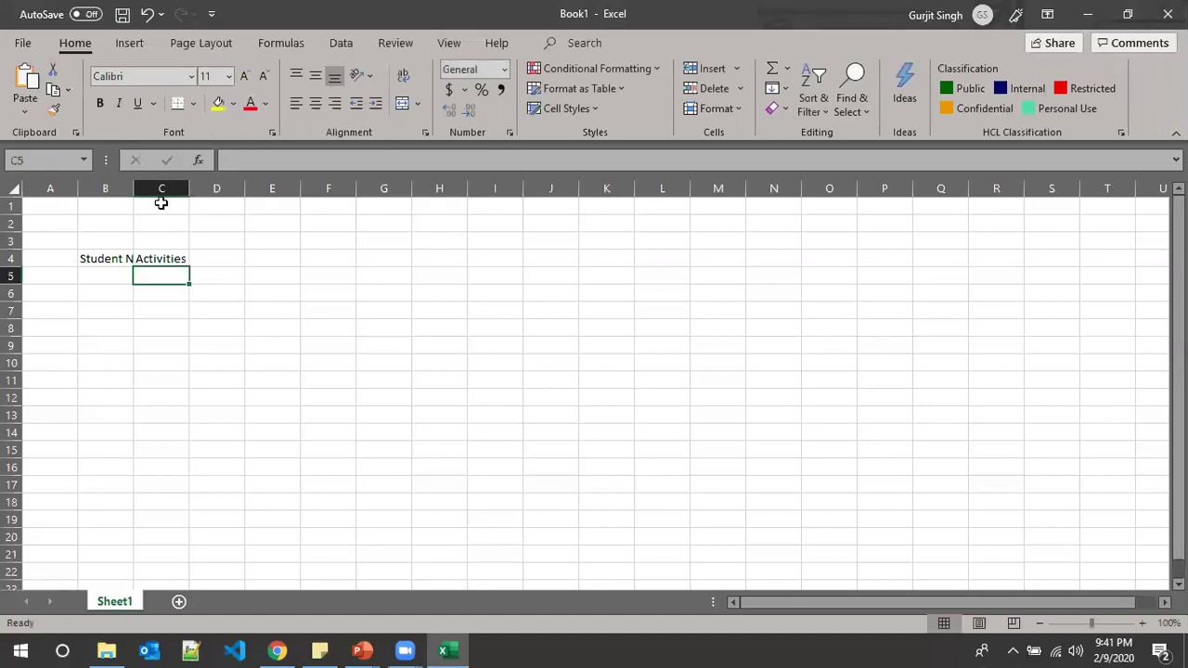
double_click(134, 188)
double_click(216, 188)
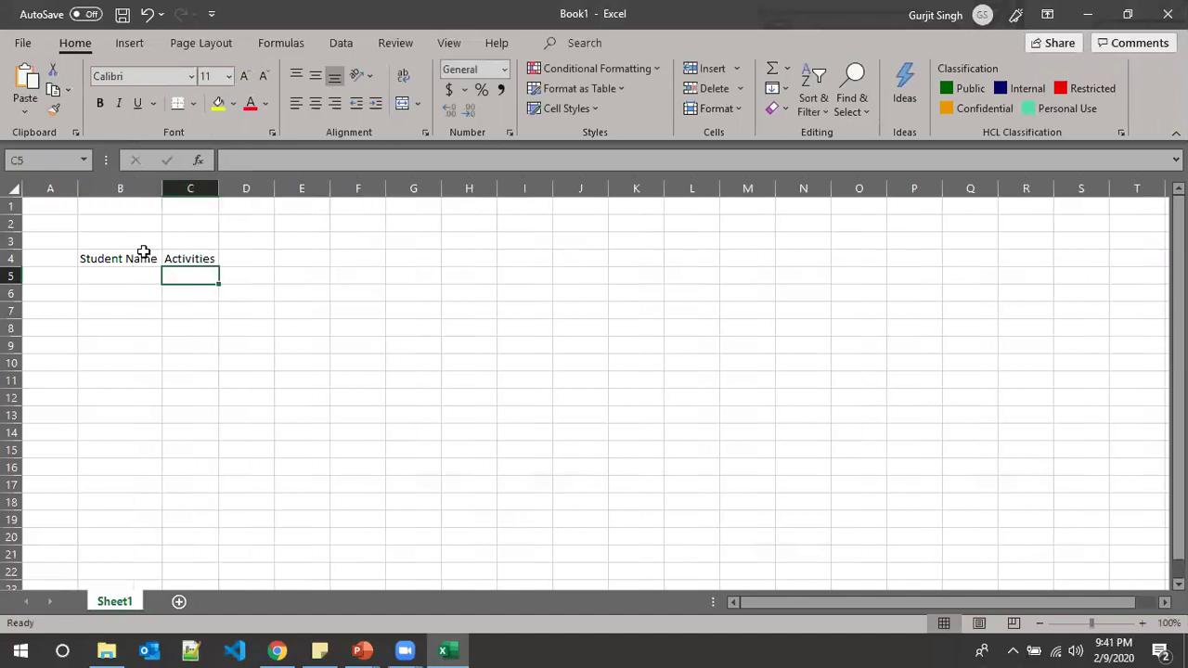
Enter six student first names in cells B5 to B10 under Student Name
left_click(108, 275)
type("JOhn")
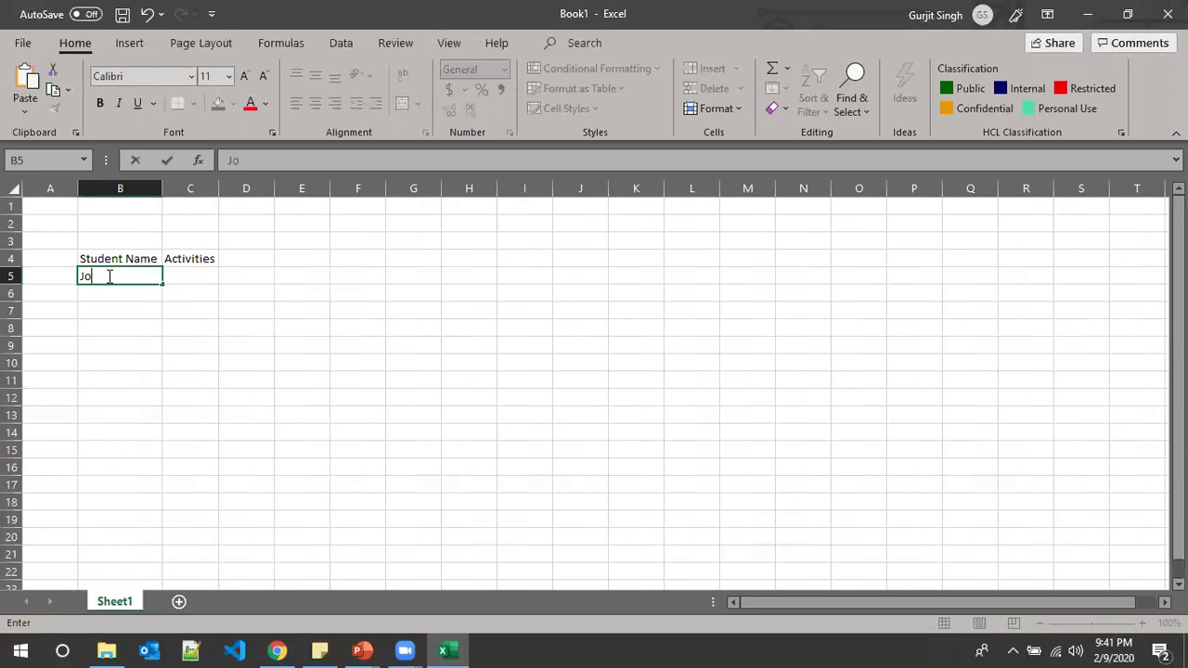
key("Return")
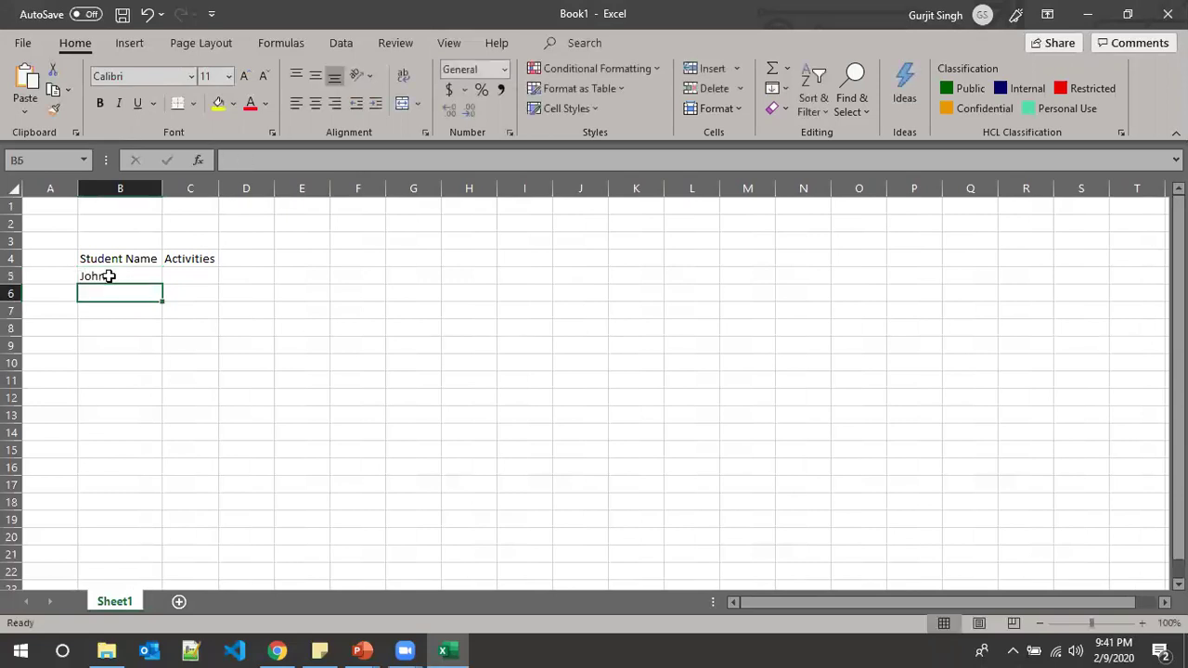
type("Dexter")
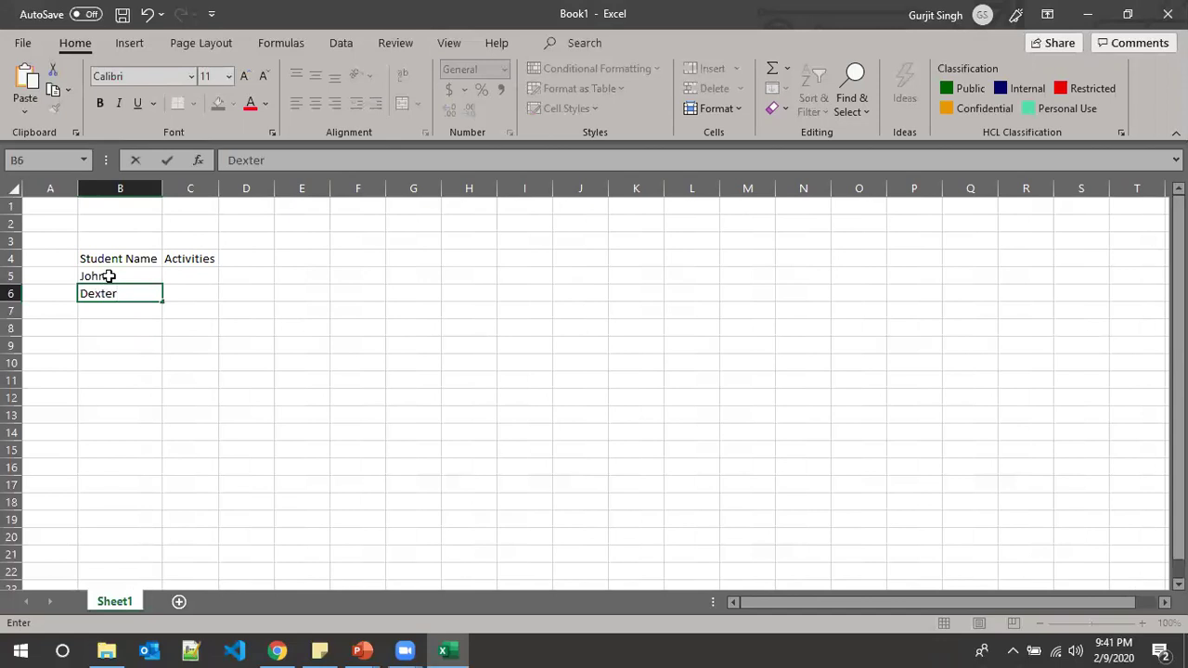
key("Return")
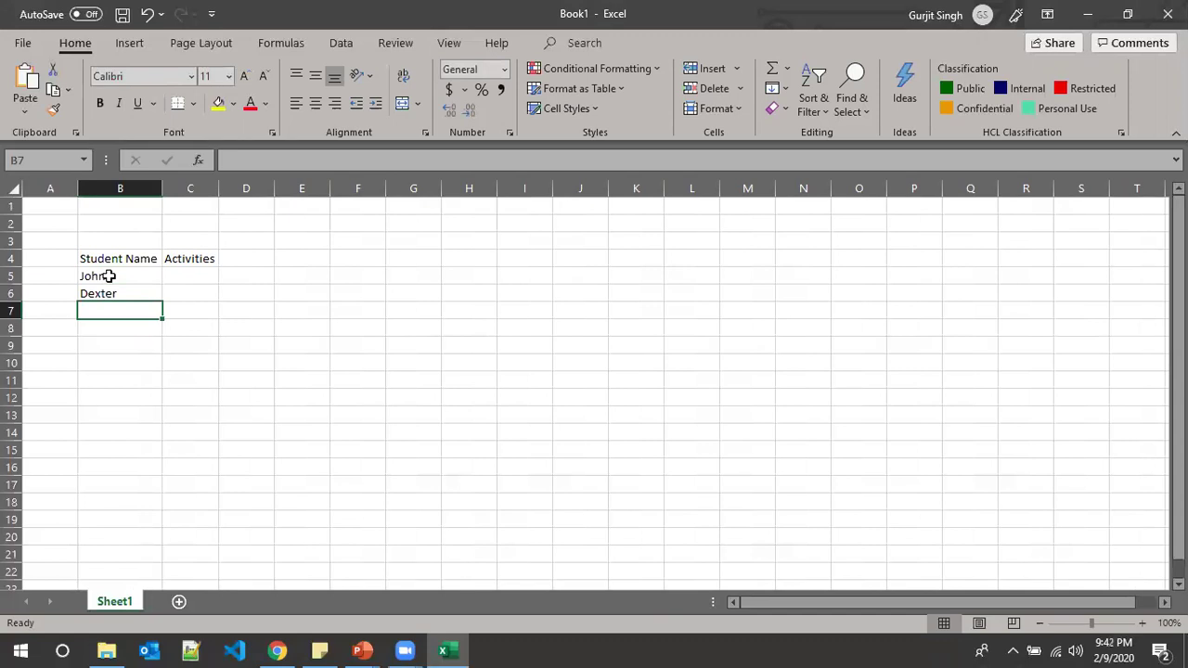
type("Phill")
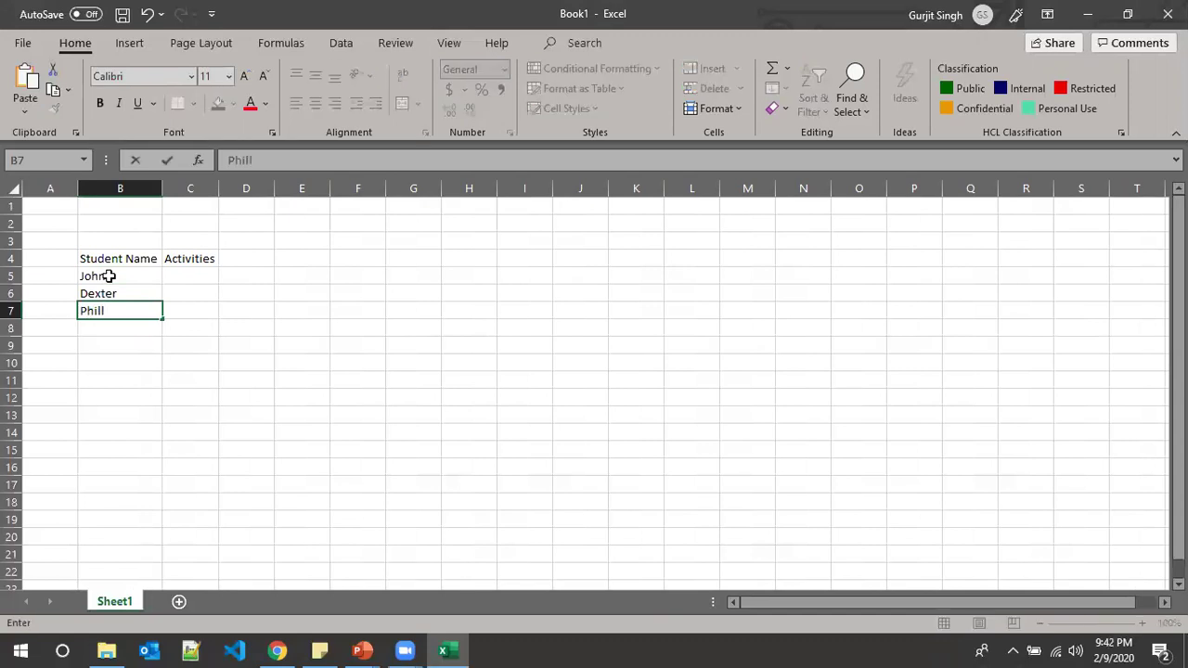
key("Return")
type("Smith")
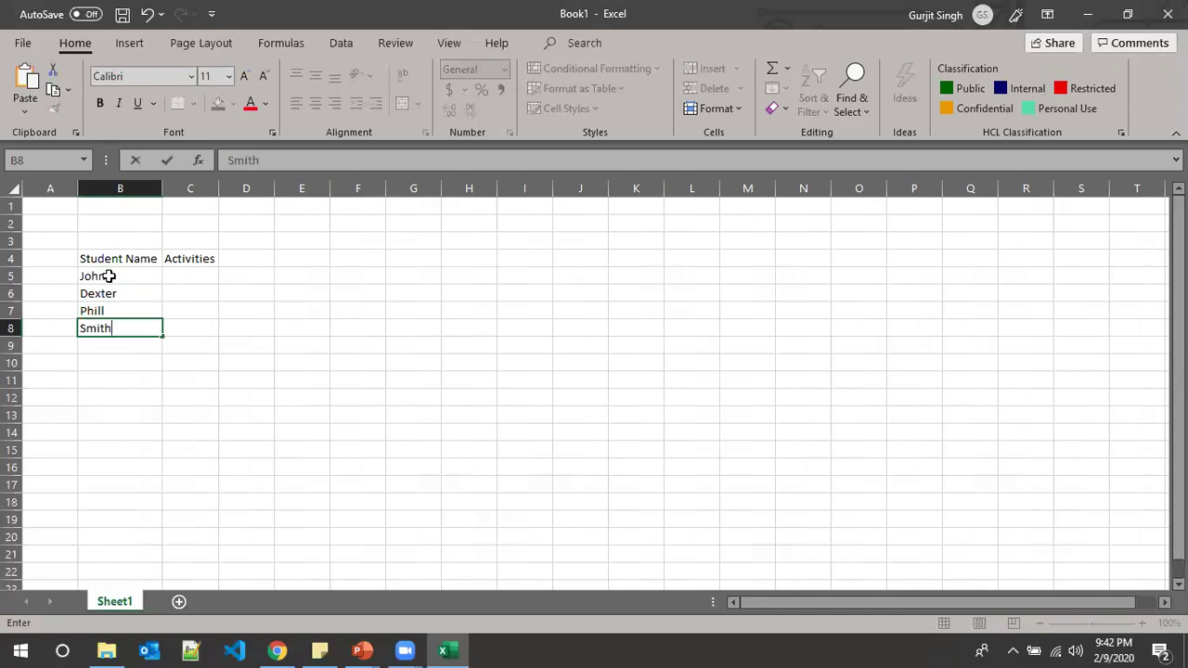
key("Return")
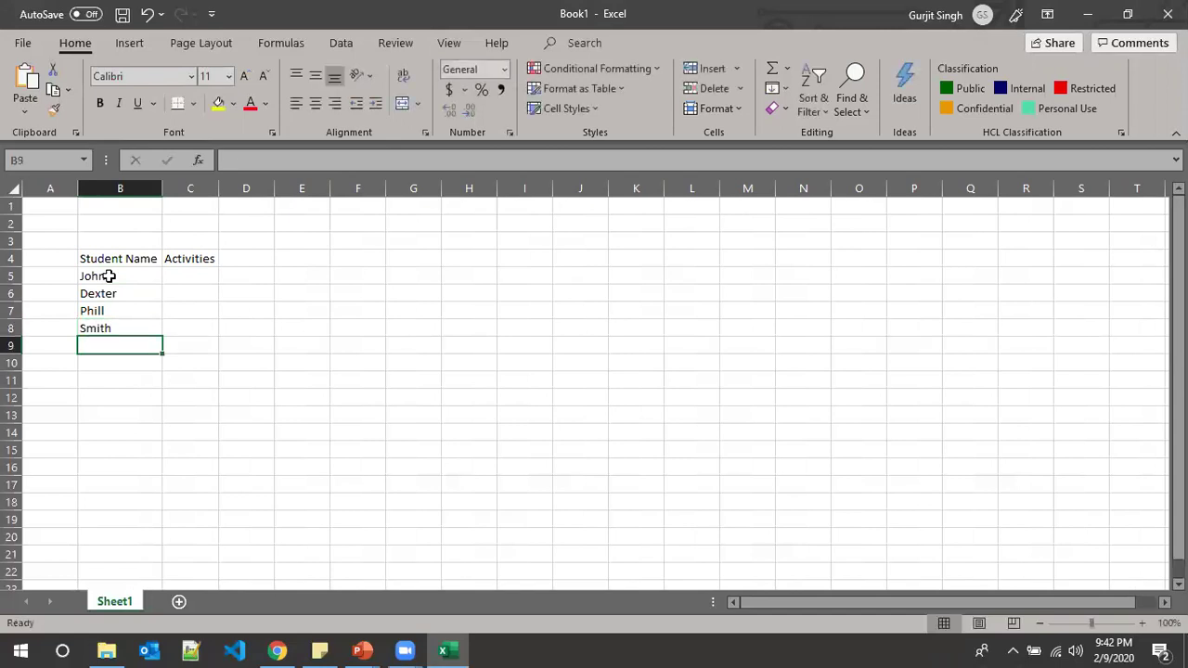
type("Ron")
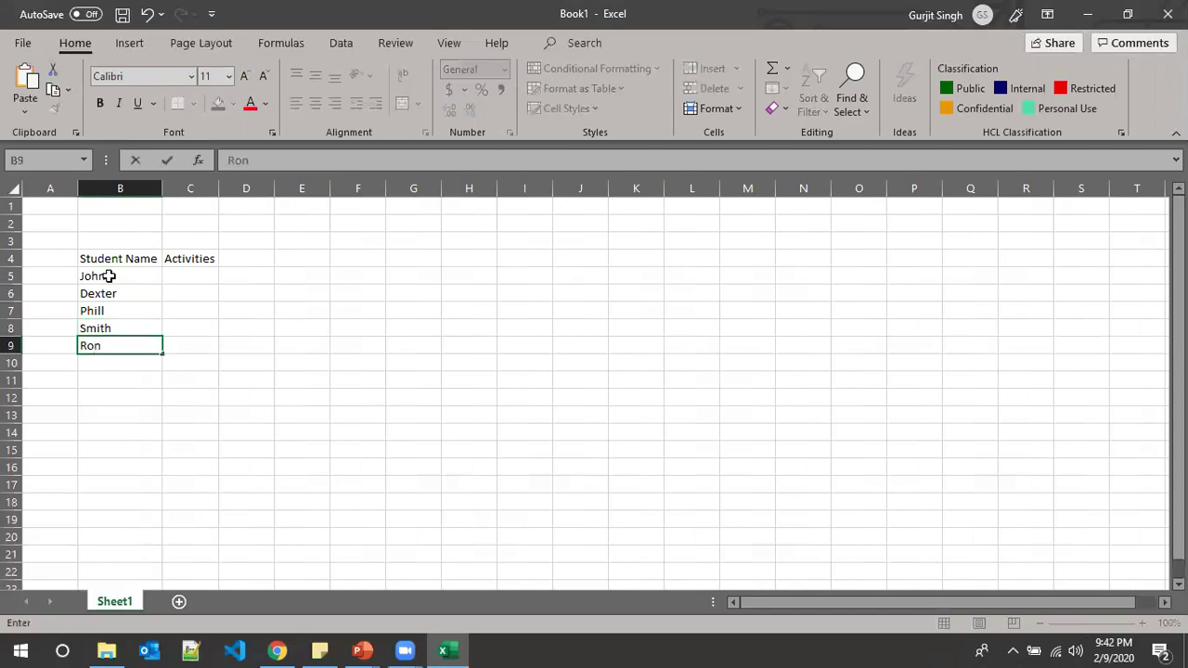
key("Return")
type("James")
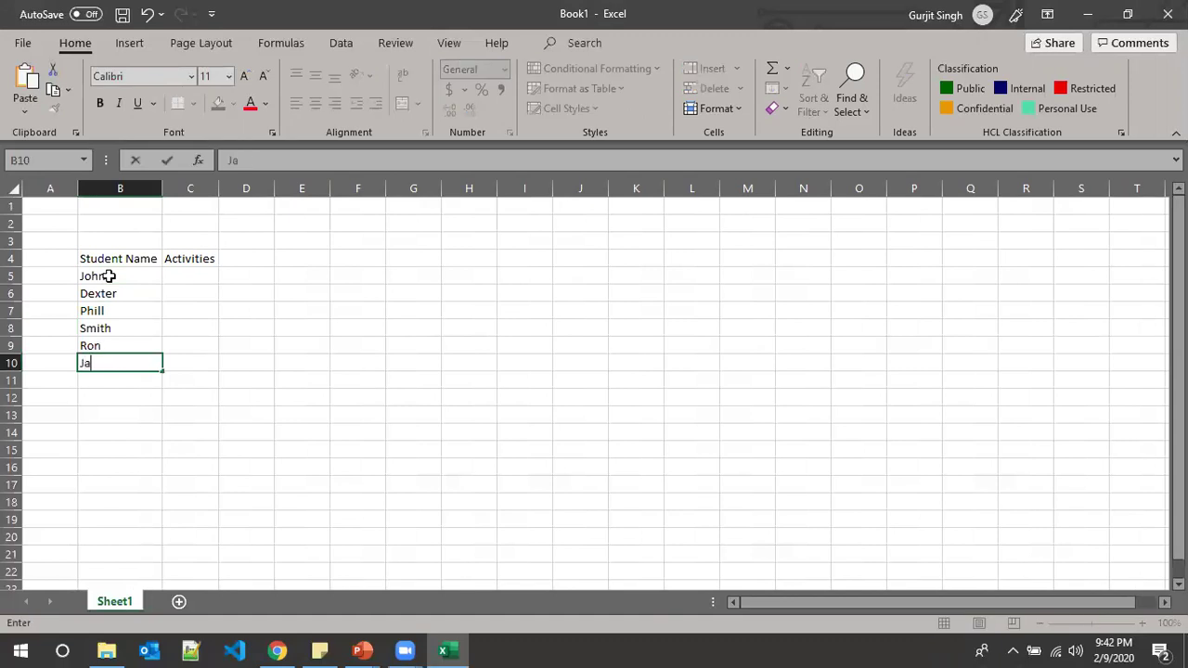
key("Return")
Enter music, footbal, painting and other in cells C5 to C8 under Activities
key("Up")
key("Up")
key("Up")
key("Up")
key("Up")
key("Up")
key("Up")
key("Right")
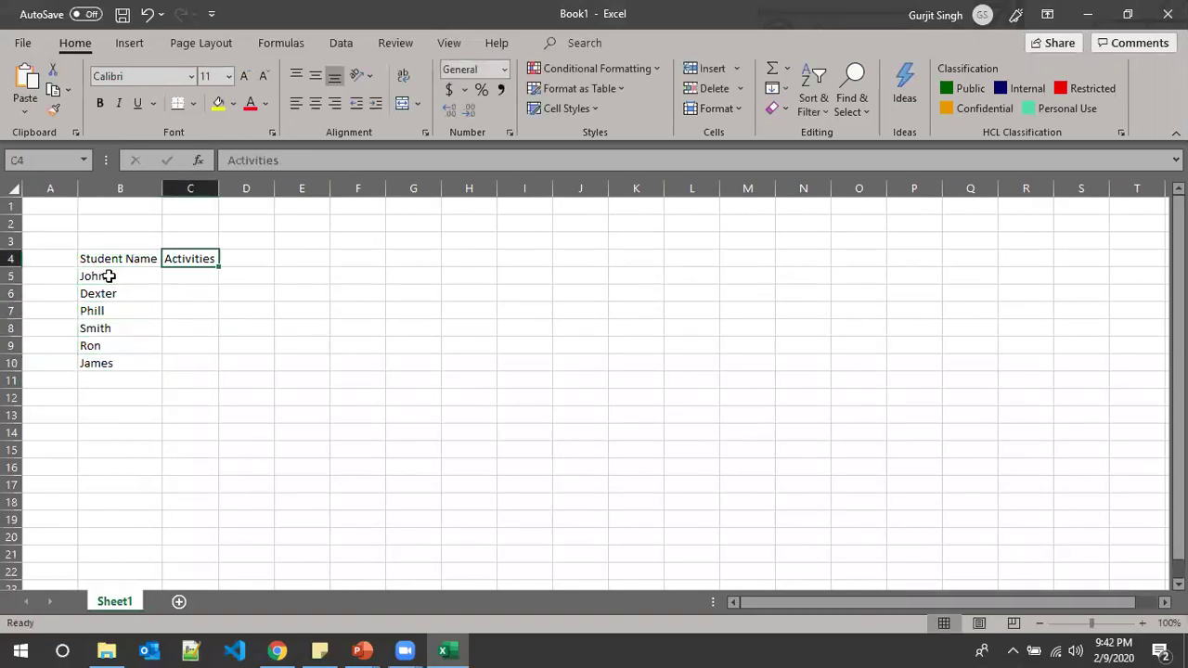
key("Down")
type("m")
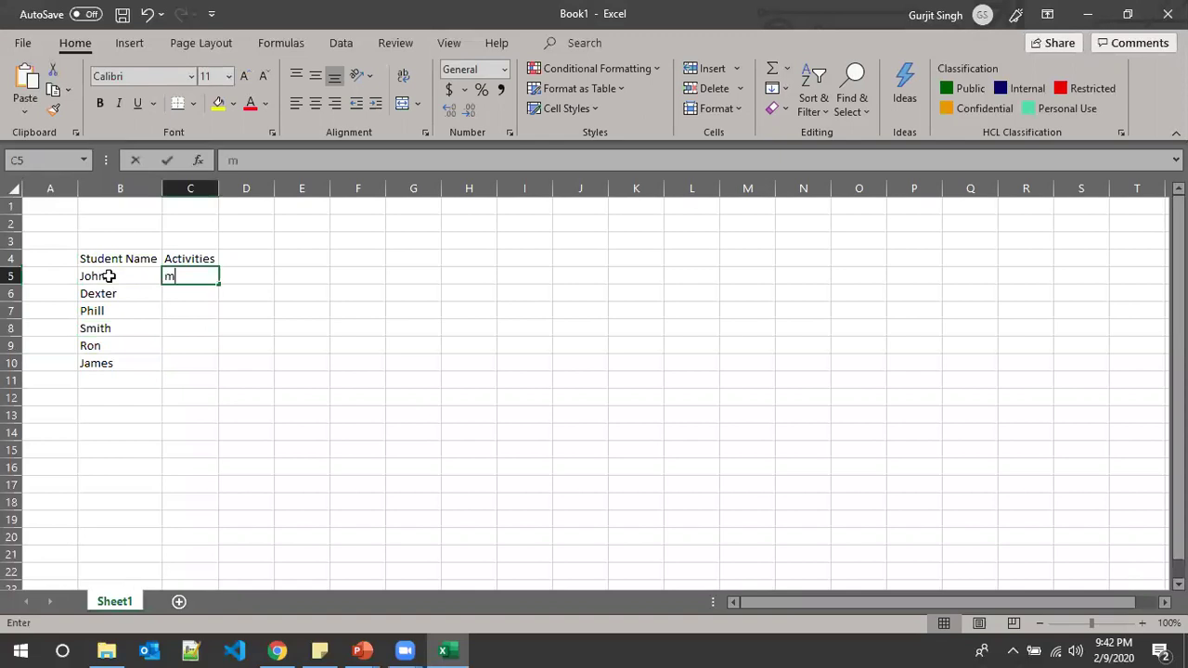
type("usic")
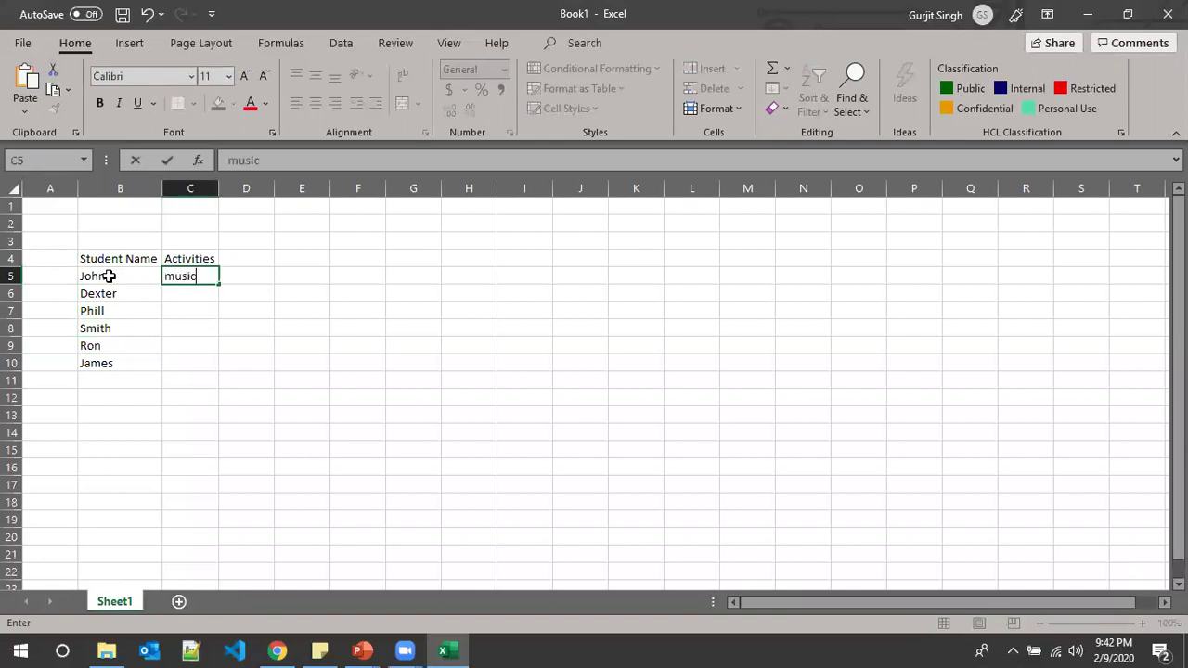
key("Return")
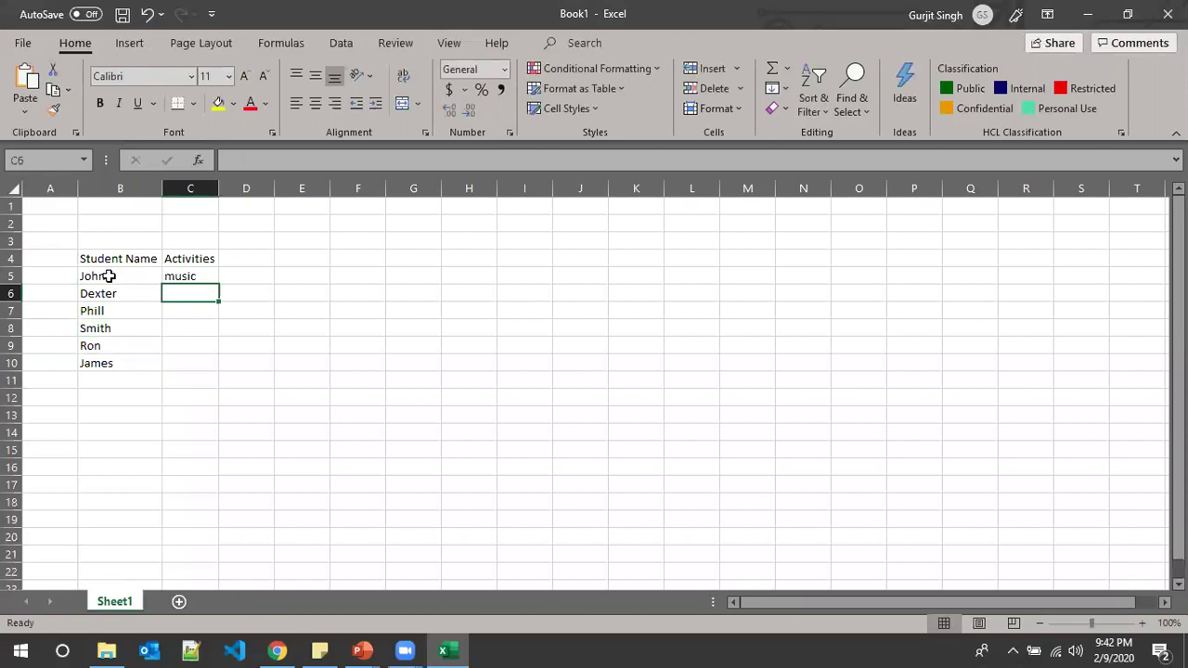
type("footbal")
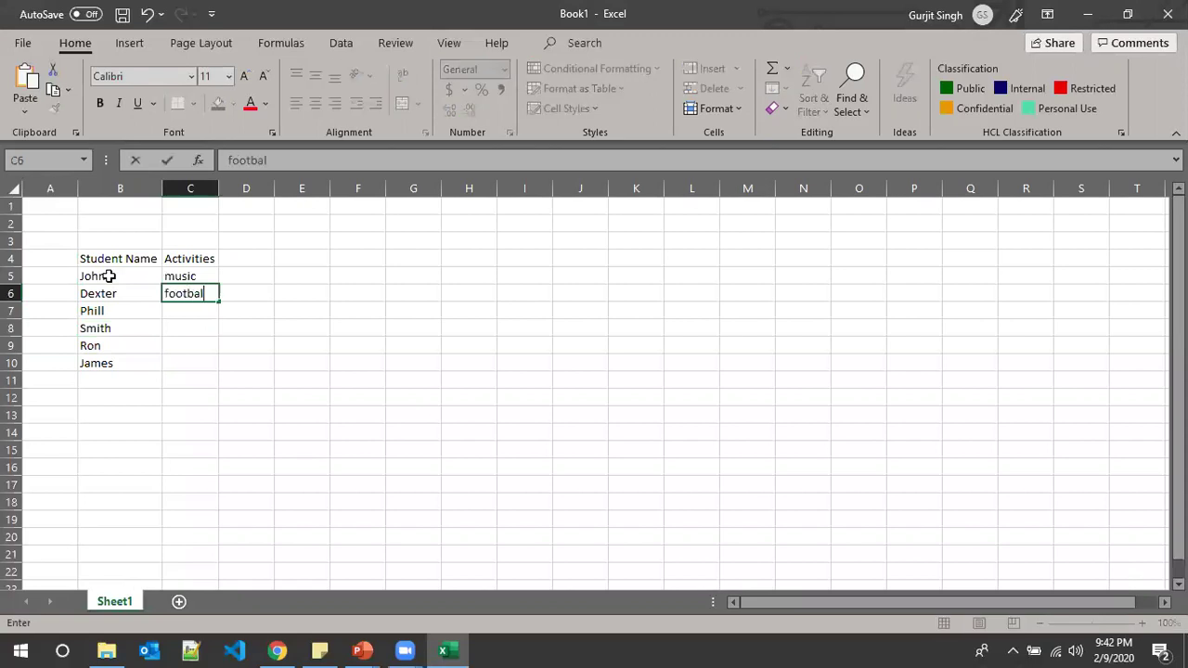
key("Return")
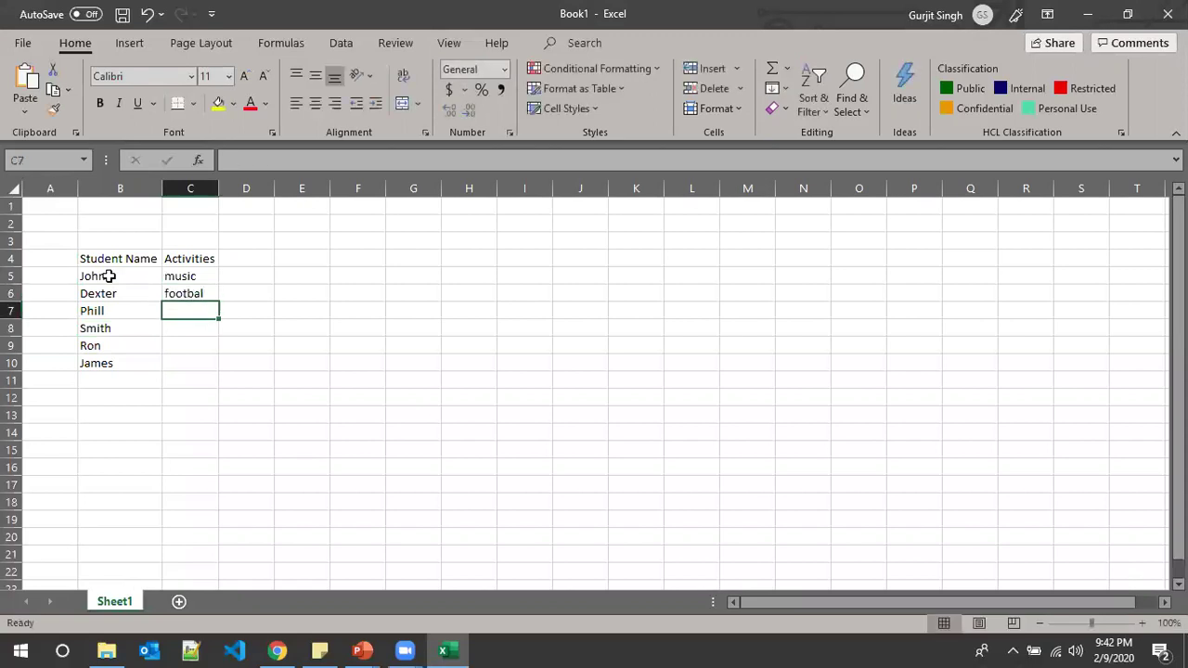
type("painting")
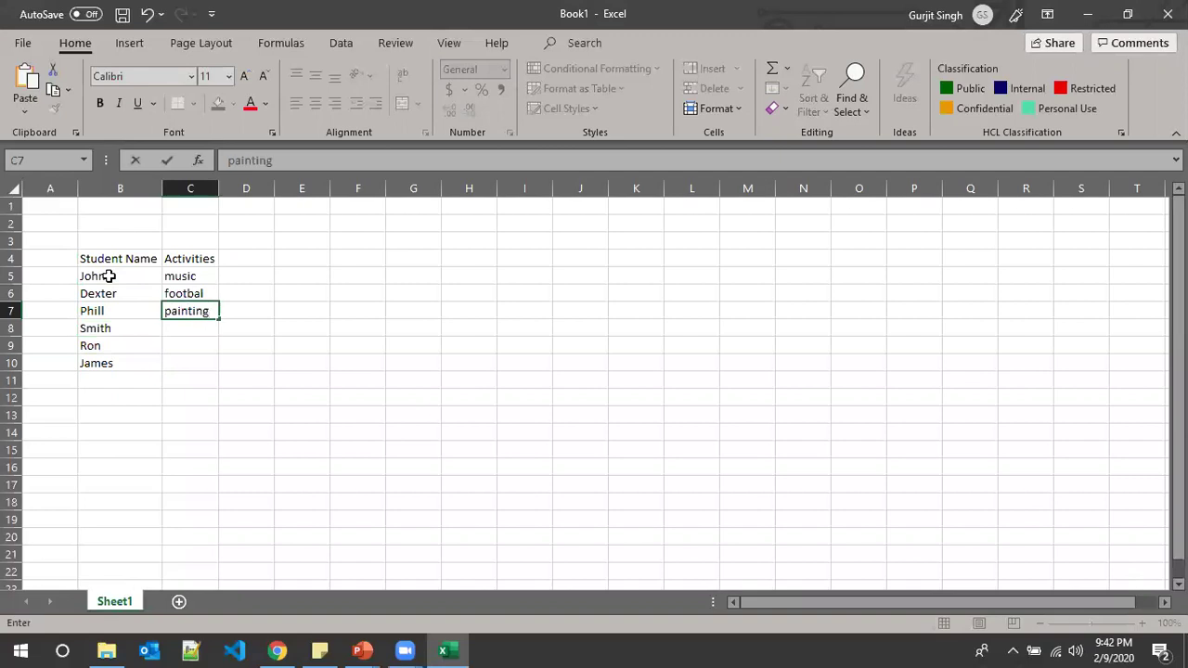
key("Return")
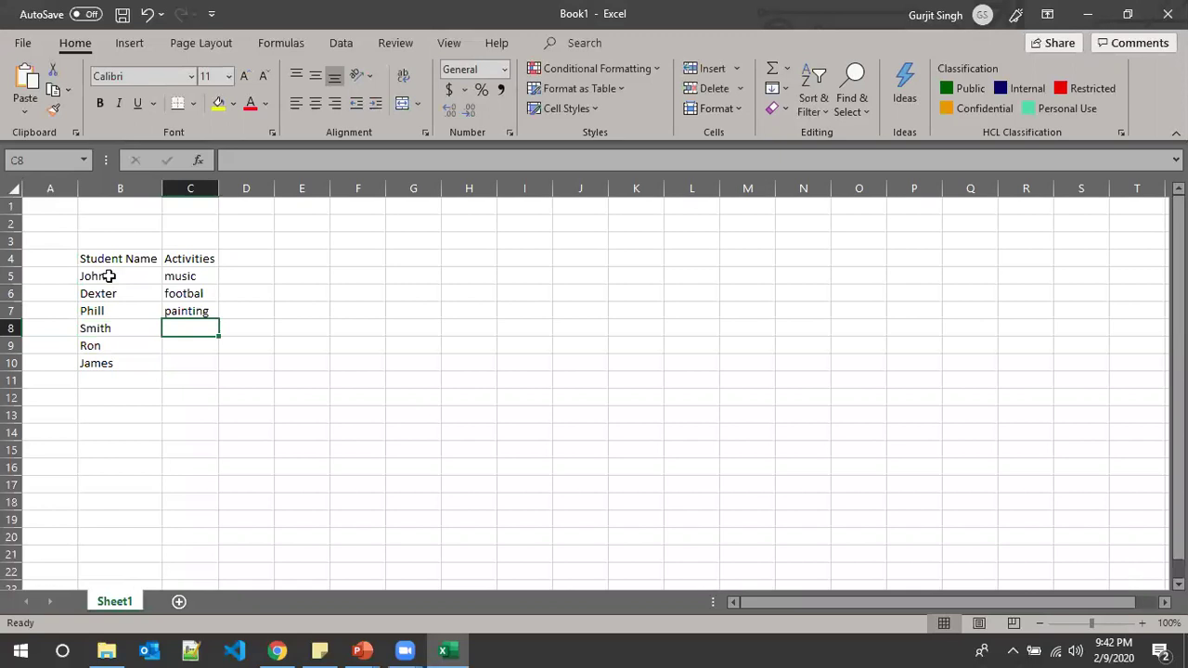
type("other")
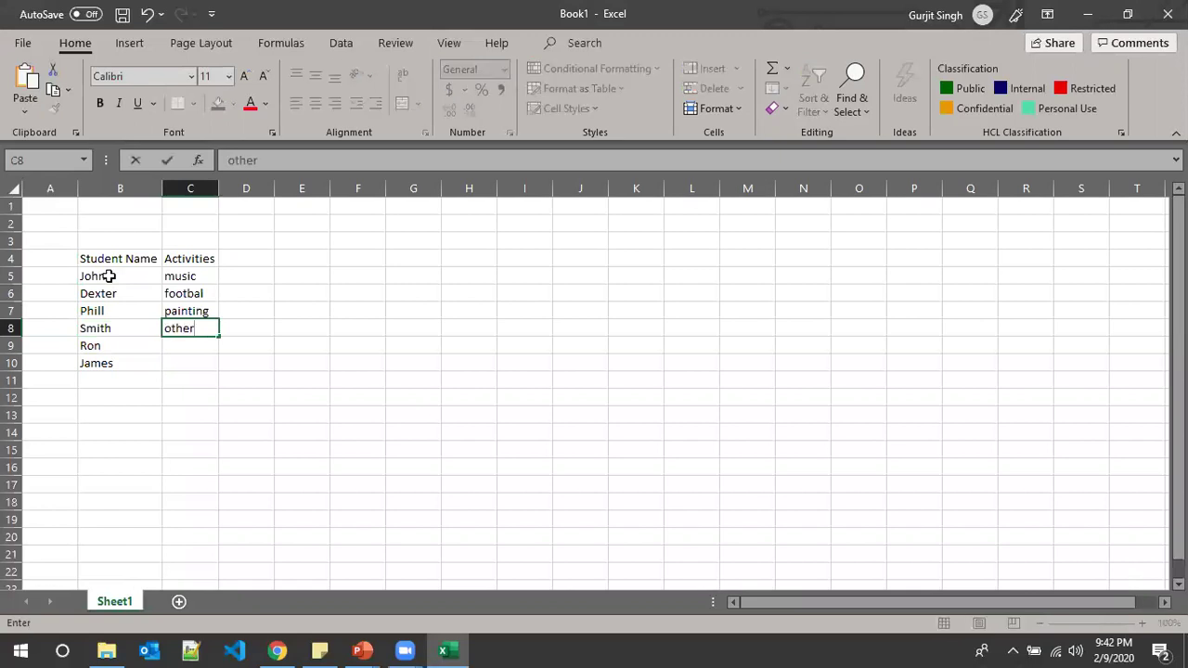
Move the whole Activities column from column C to column D, leaving column C empty between the two lists
left_click(192, 189)
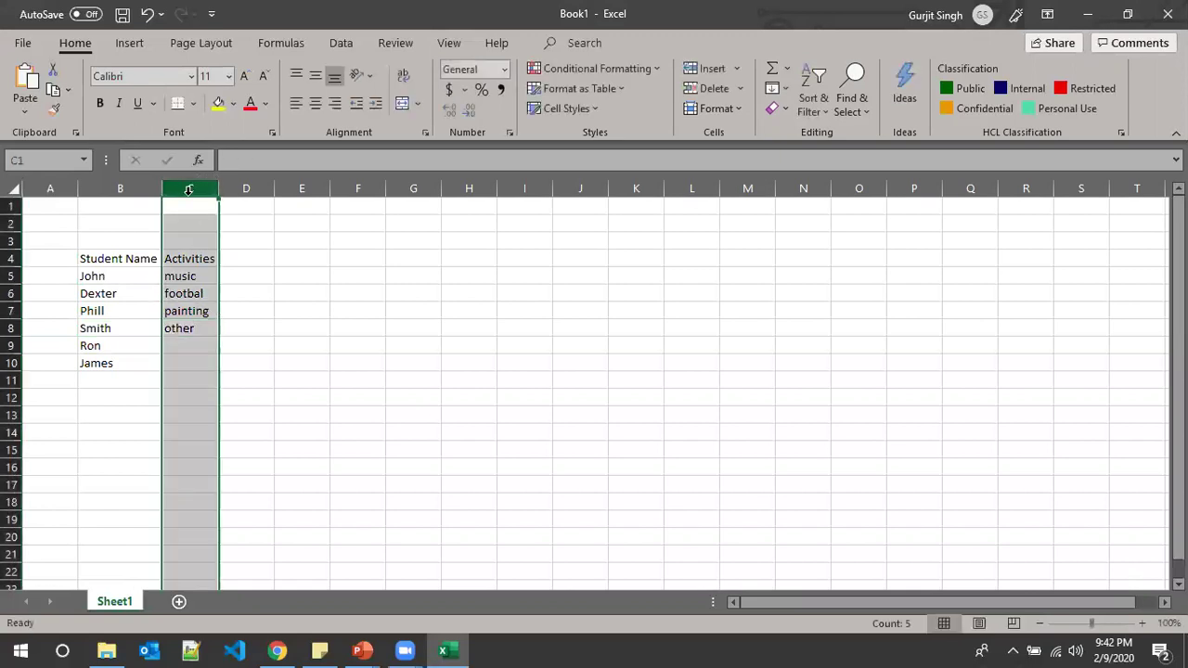
key("ctrl+c")
left_click(242, 259)
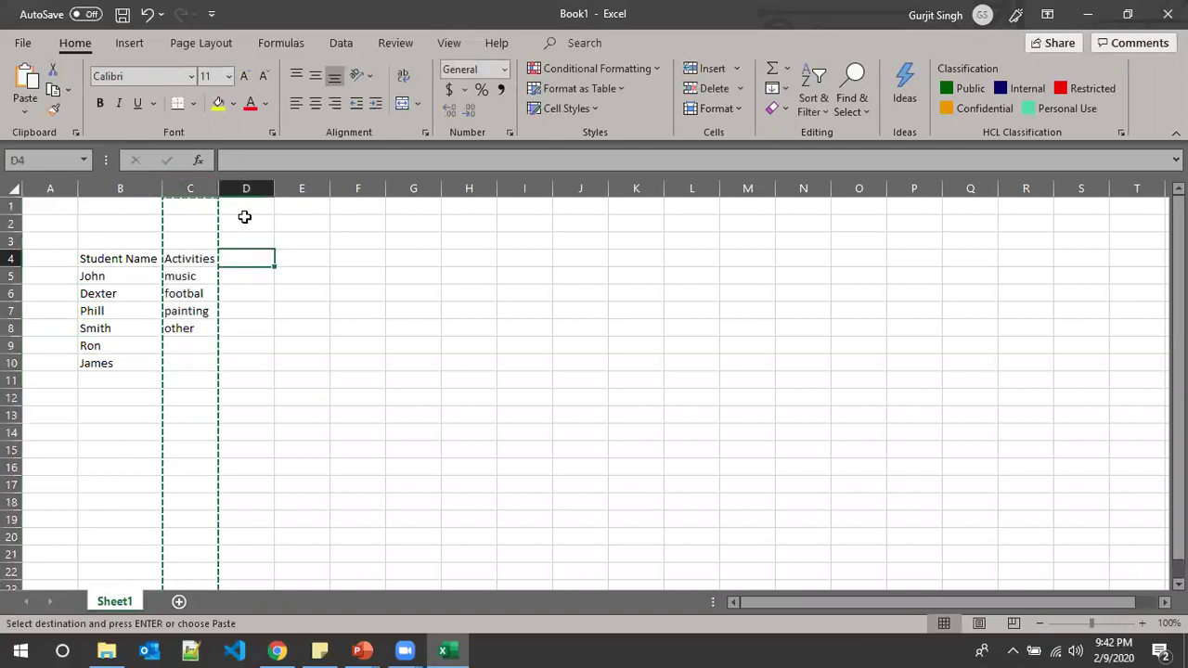
left_click(245, 189)
key("ctrl+v")
left_click(247, 412)
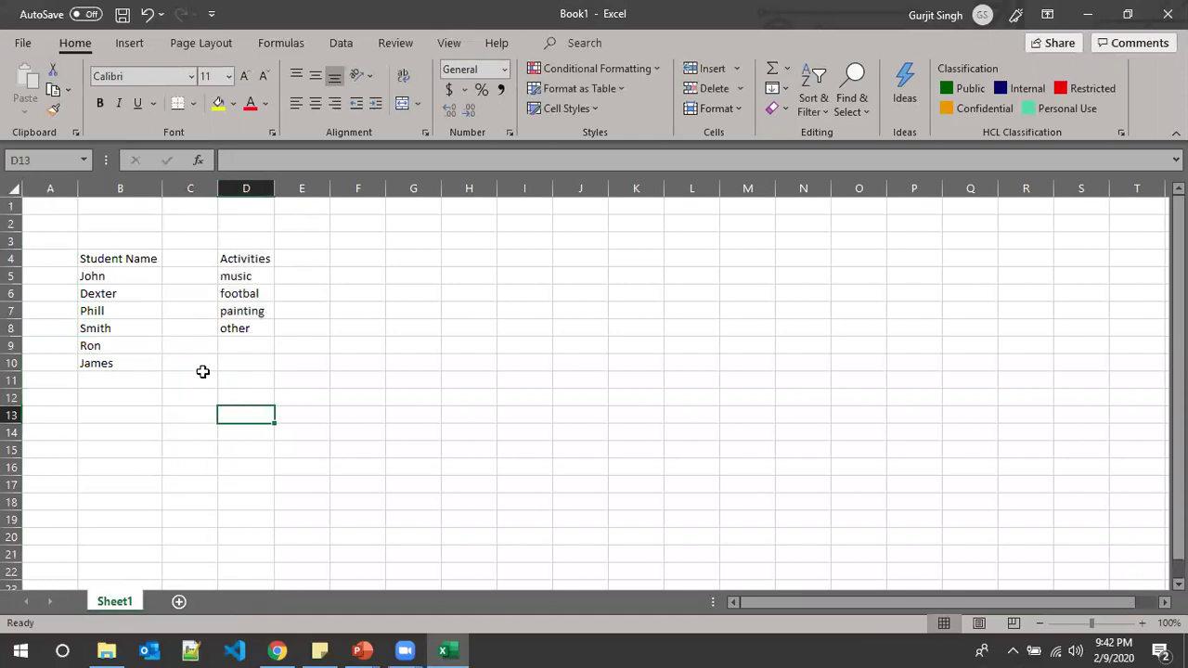
Highlight the student and activity lists, and trace the first student's link to the music and footbal activities
left_click_drag(113, 279, 125, 366)
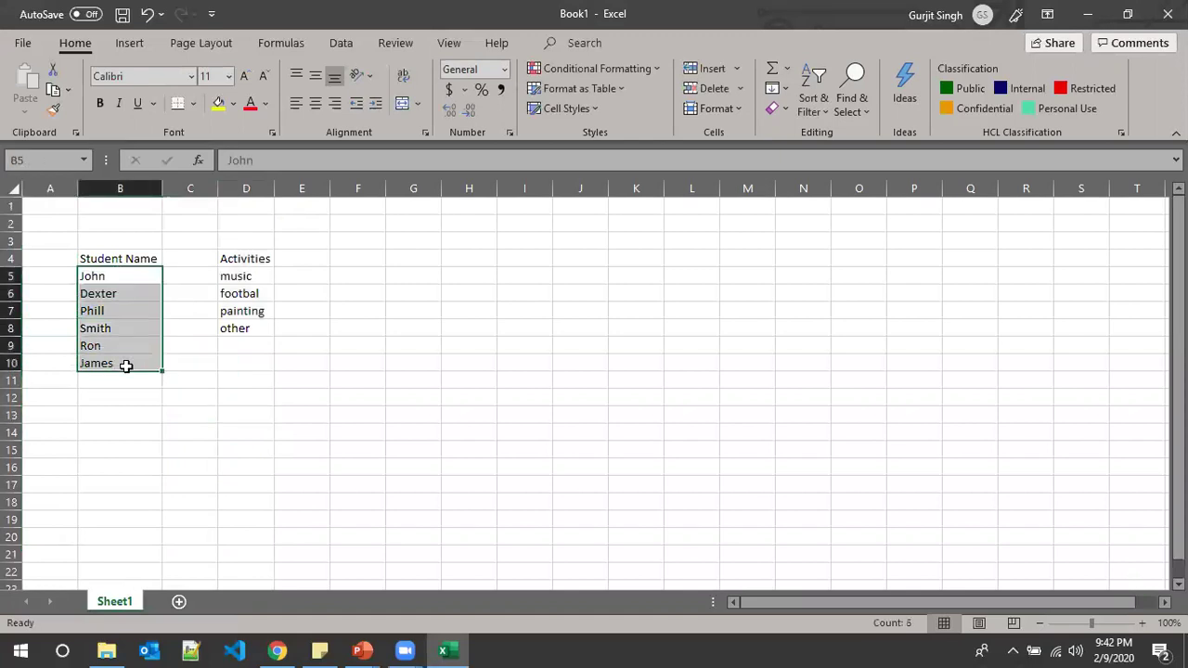
left_click_drag(235, 276, 248, 327)
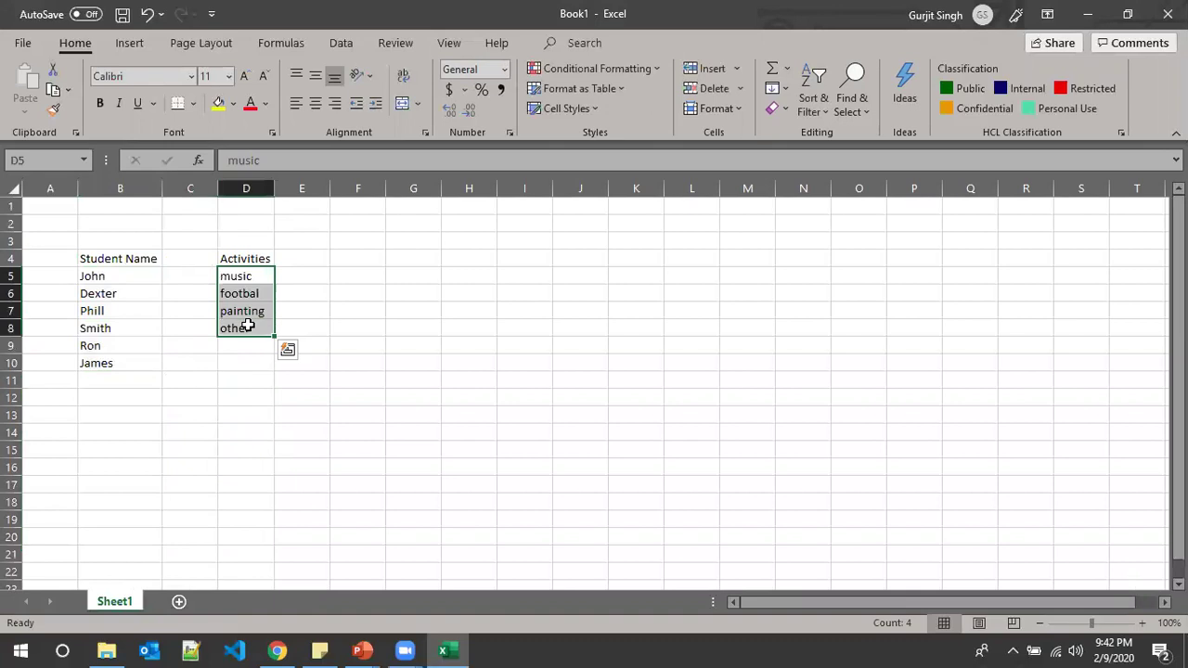
left_click(232, 399)
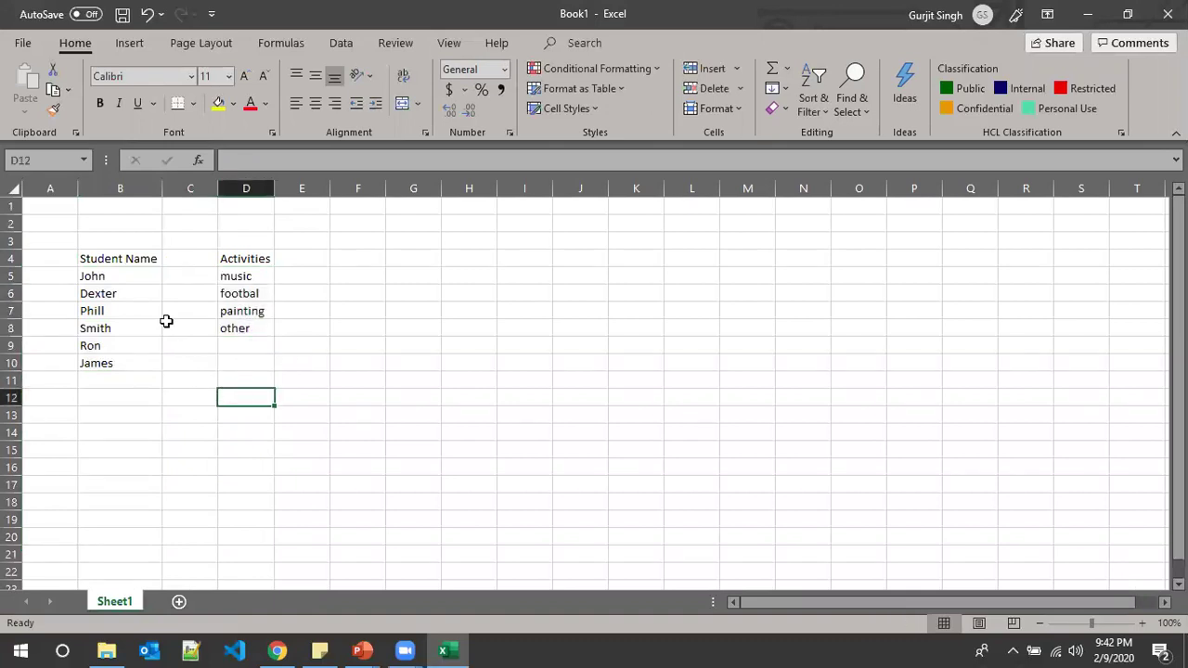
left_click(116, 278)
left_click_drag(120, 279, 262, 281)
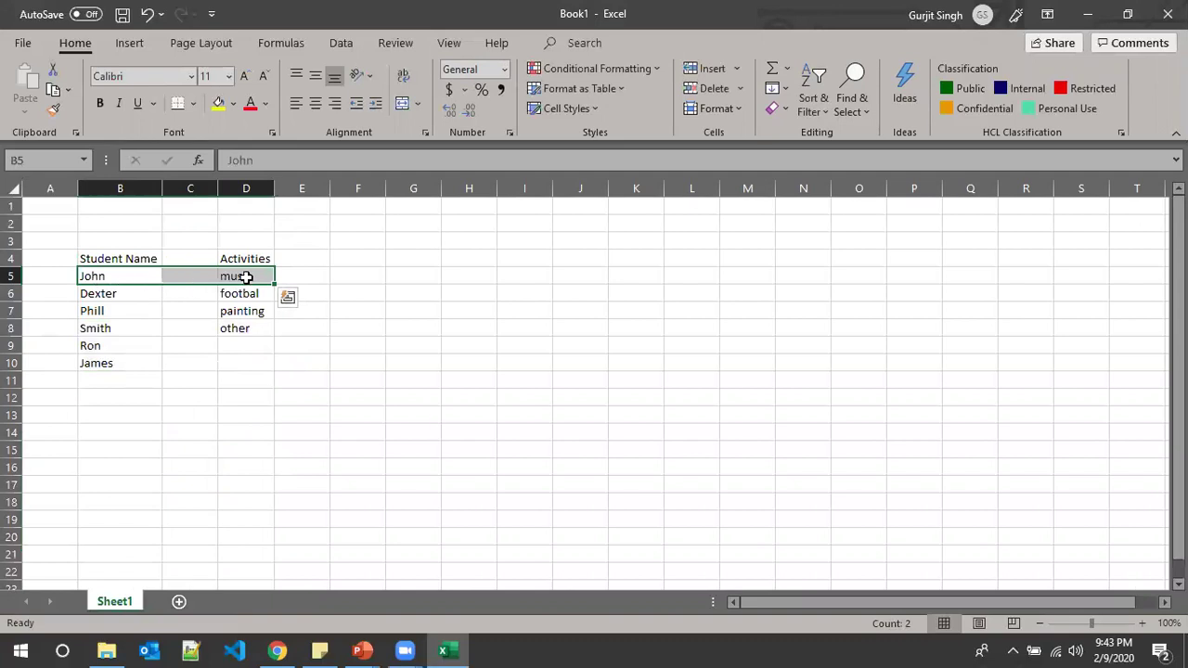
left_click(127, 280)
left_click(258, 277)
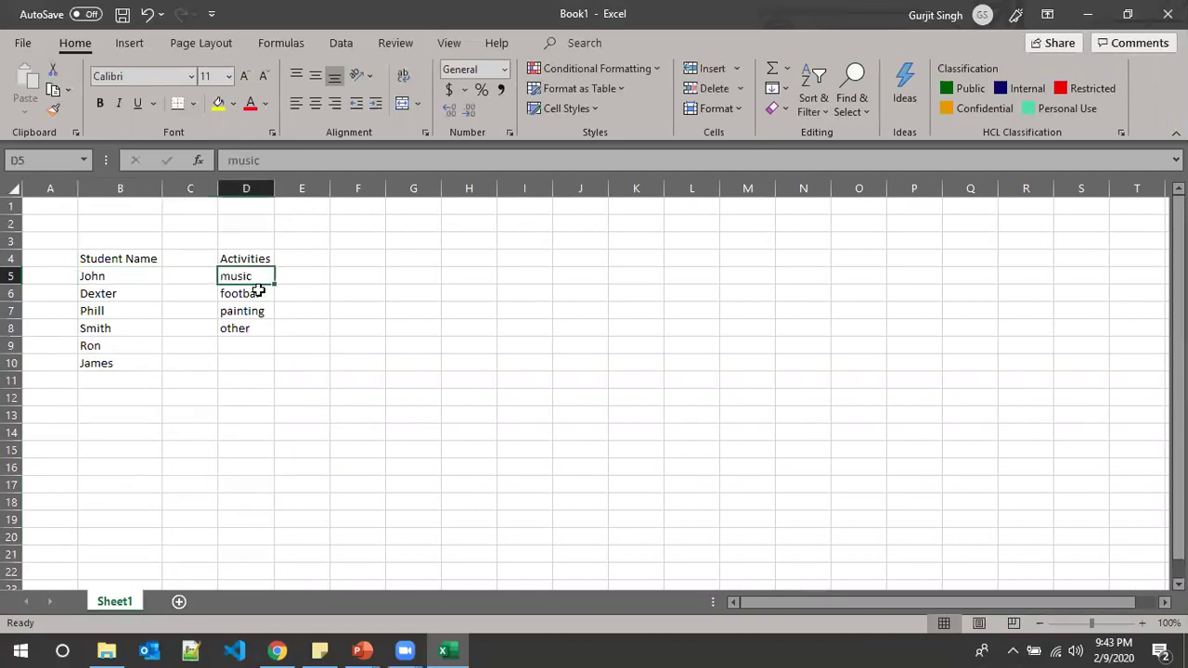
left_click(257, 294)
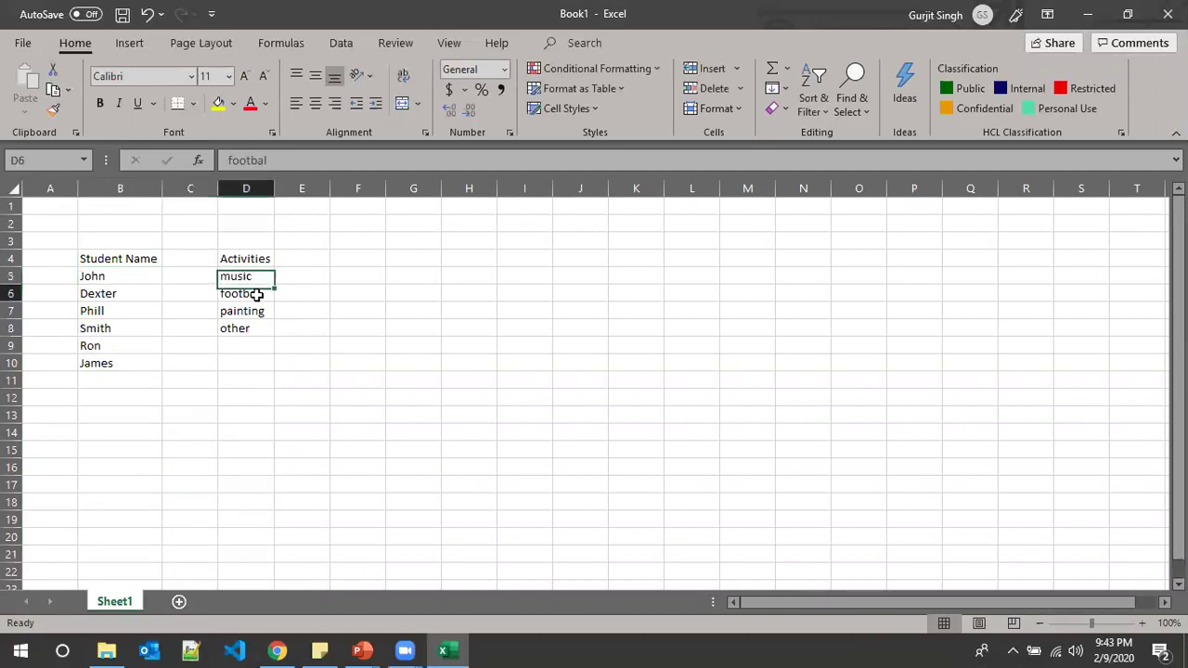
Highlight the first four students in B5:B8 together with the four activities in D5:D8 to illustrate the many-to-many relationship
left_click(102, 276)
left_click(116, 293)
left_click_drag(251, 282, 250, 292)
left_click_drag(120, 275, 126, 310)
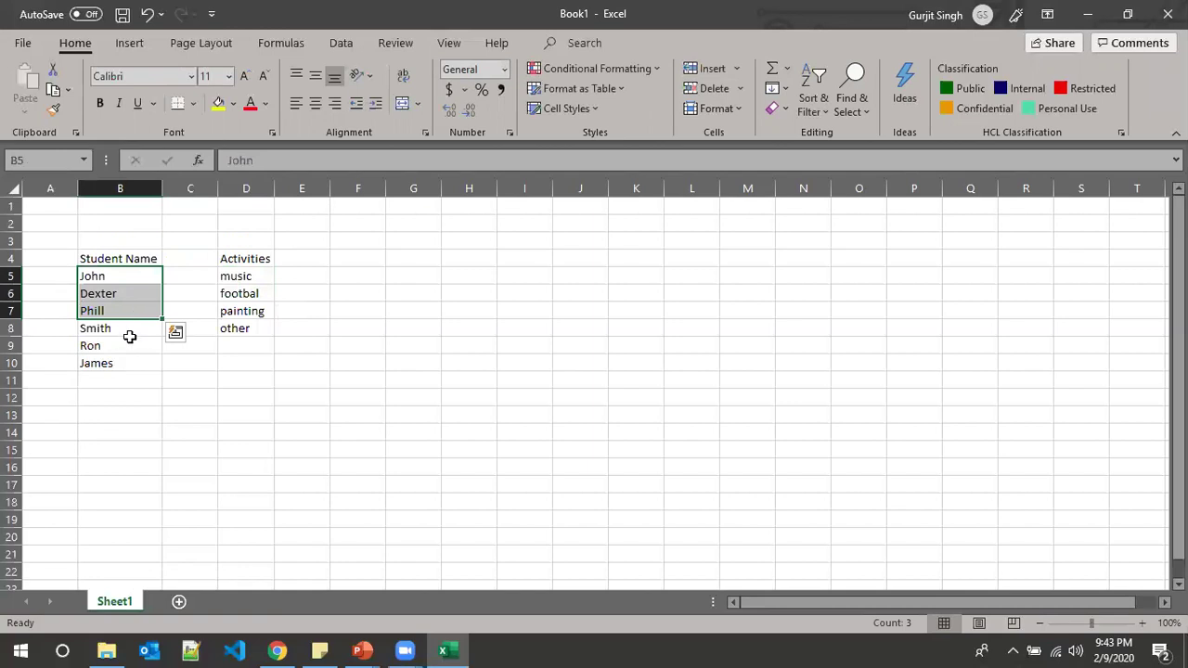
left_click(130, 276)
left_click_drag(130, 276, 132, 330)
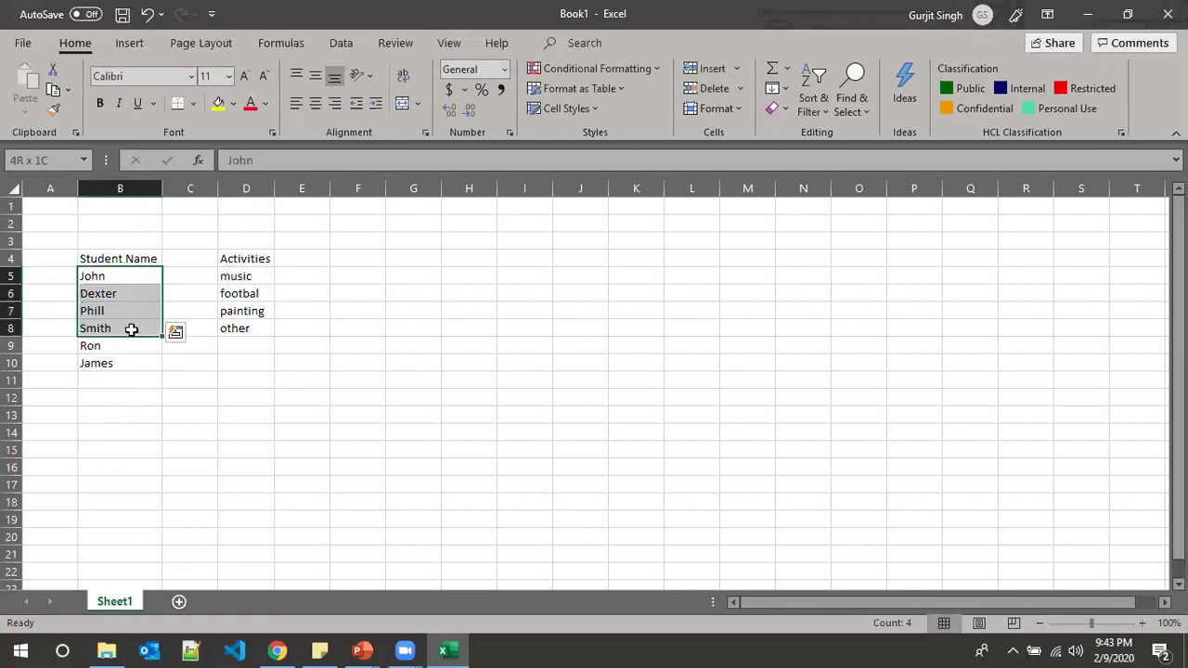
left_click(256, 275, "ctrl")
left_click_drag(256, 276, 260, 322)
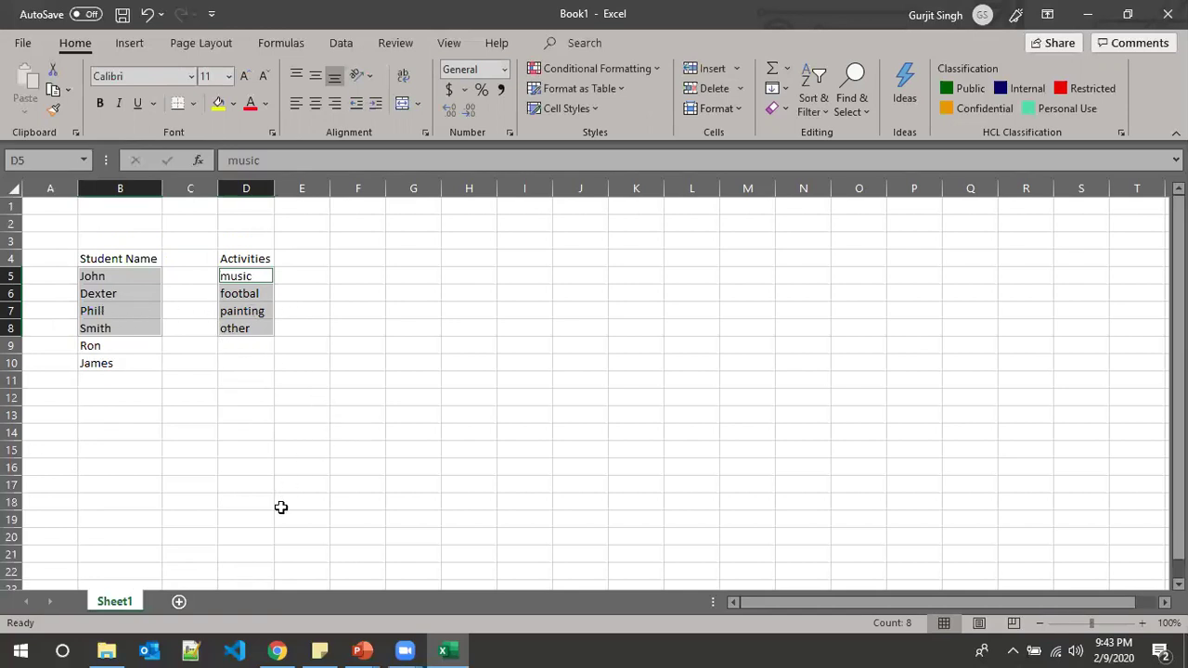
Switch to the PowerPoint slide show and advance to the Create Student Activity Junction Object slide
mouse_move(362, 651)
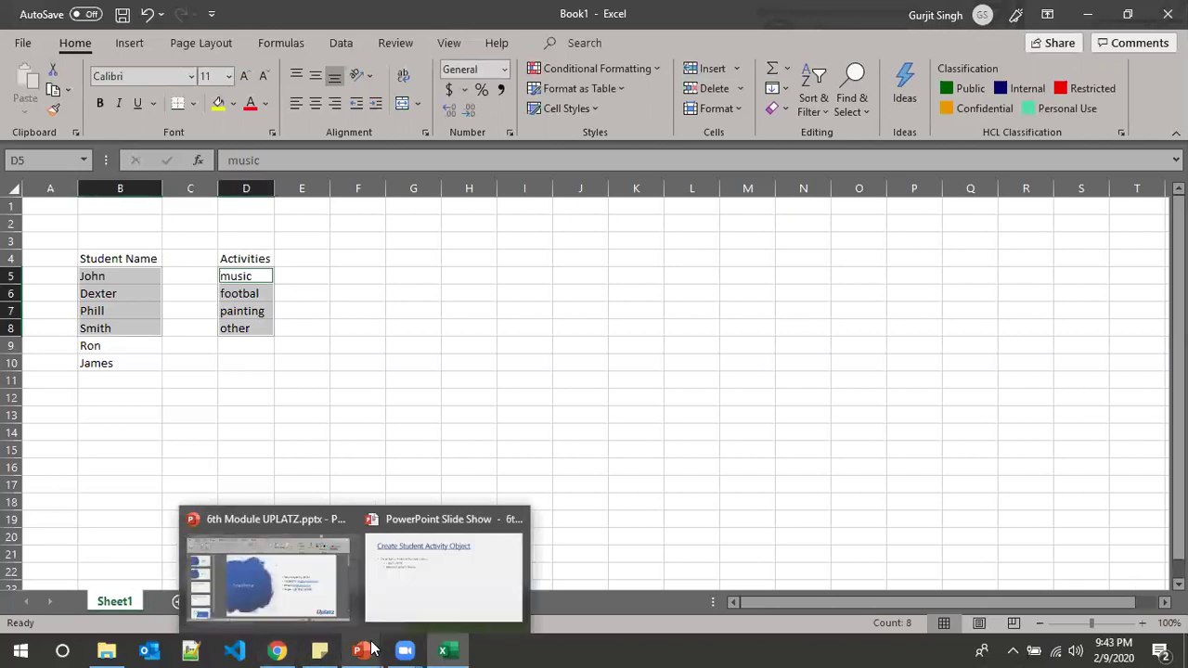
left_click(404, 594)
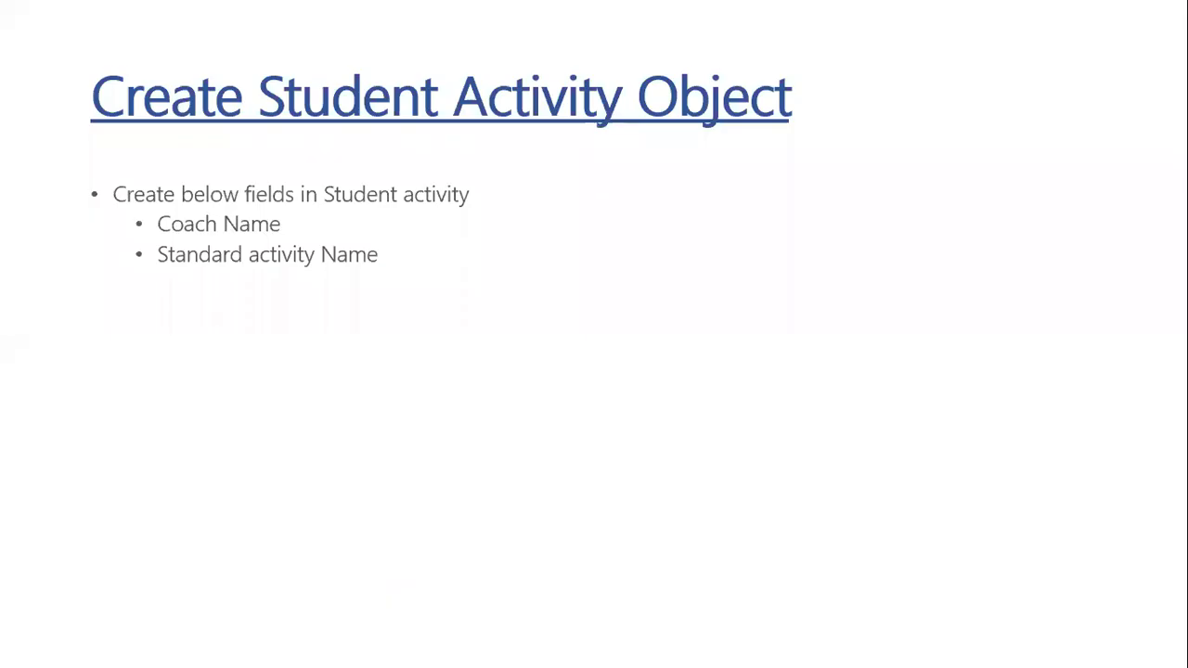
key("Right")
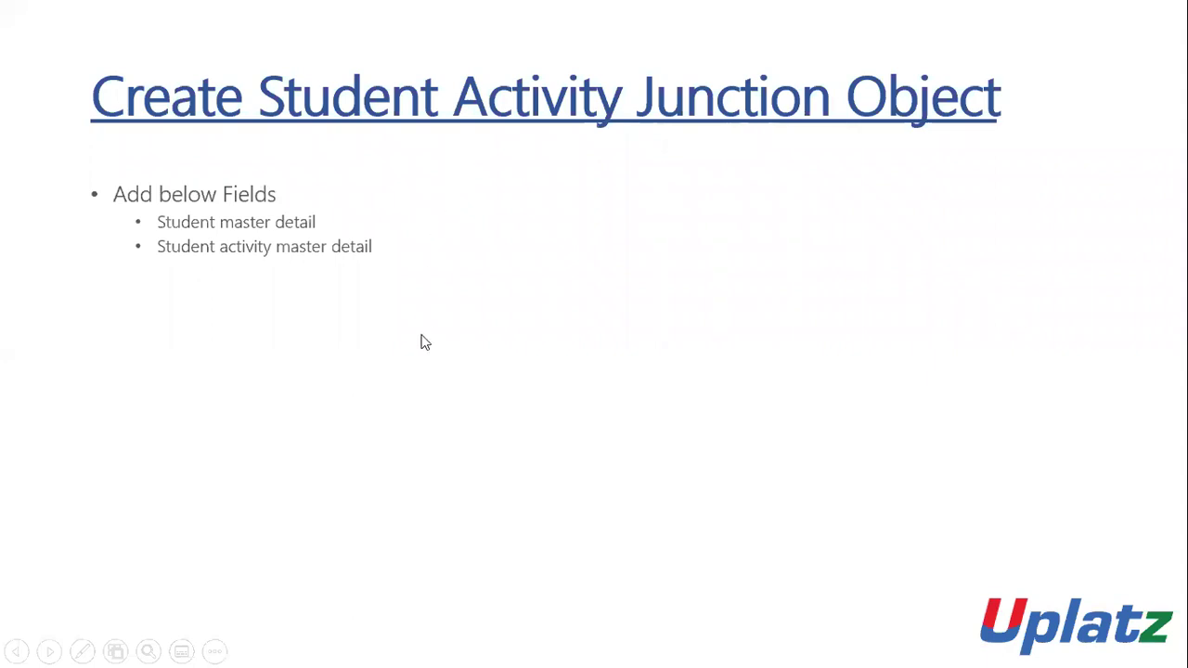
Switch to Salesforce in Chrome and start creating a new custom object from the Object Manager
key("super")
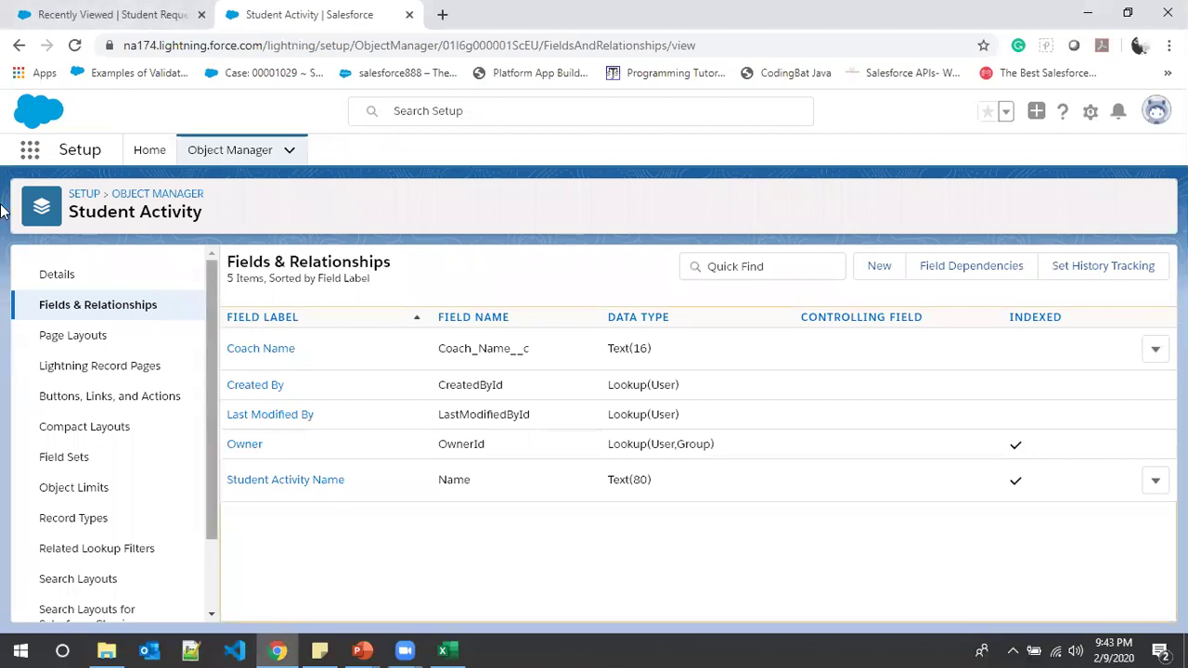
left_click(232, 151)
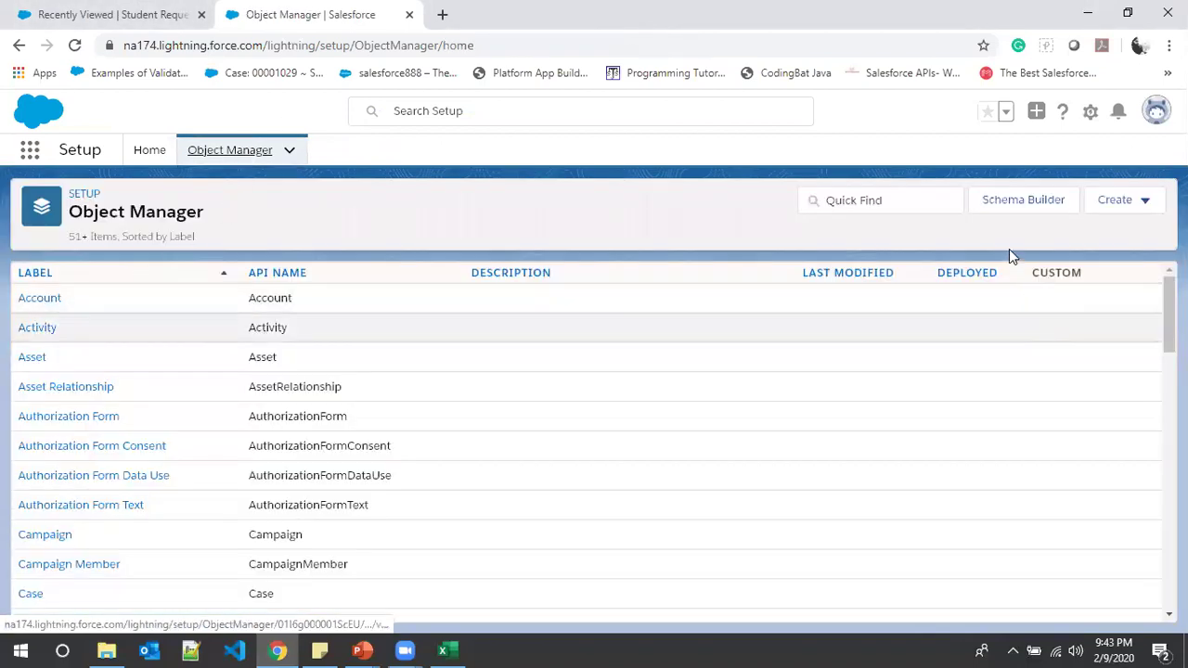
left_click(1147, 204)
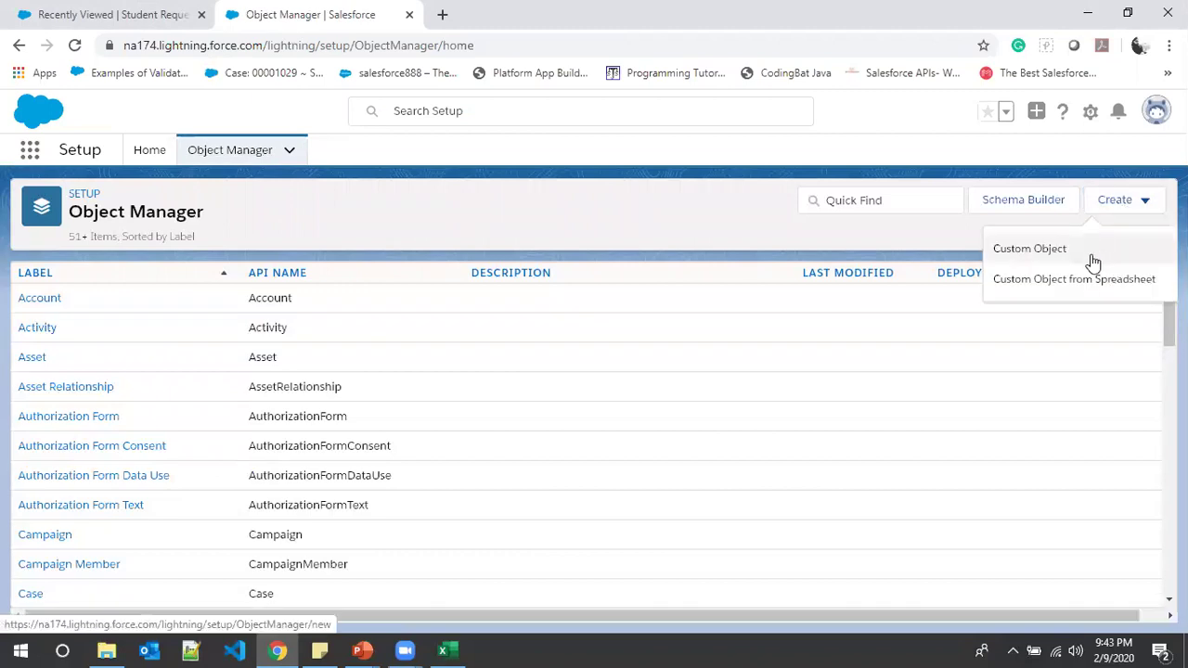
left_click(1023, 260)
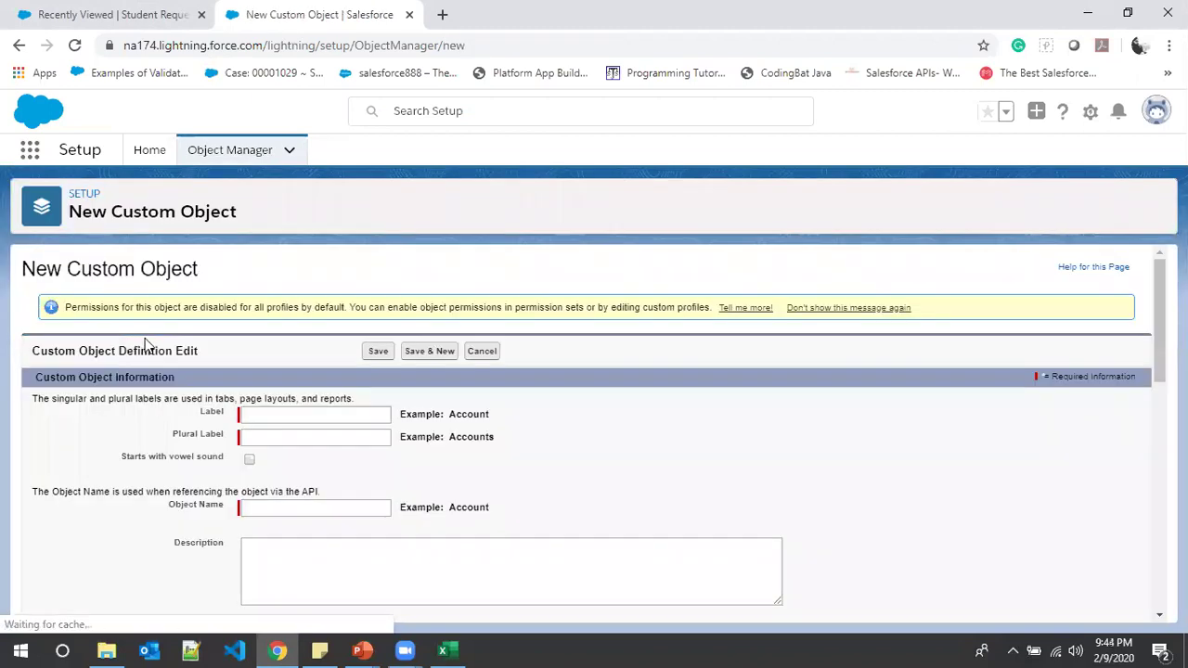
Enter Student Activity Junction as both the label and the plural label of the custom object
left_click(290, 413)
type("St")
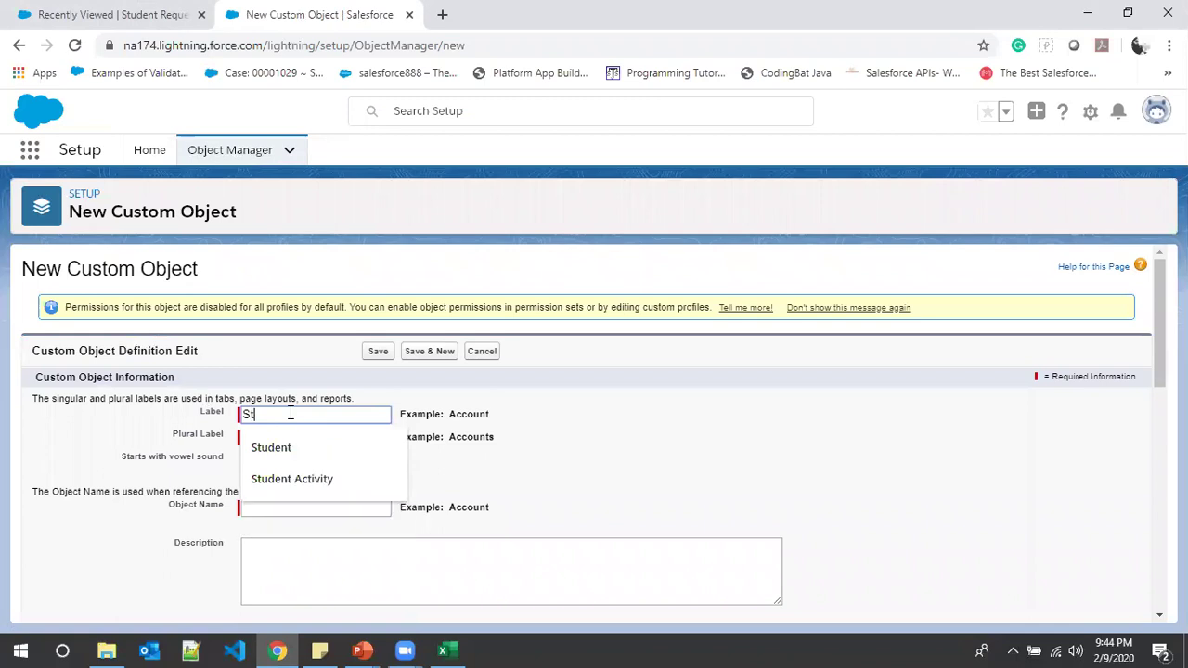
type("udent acti")
key("Down")
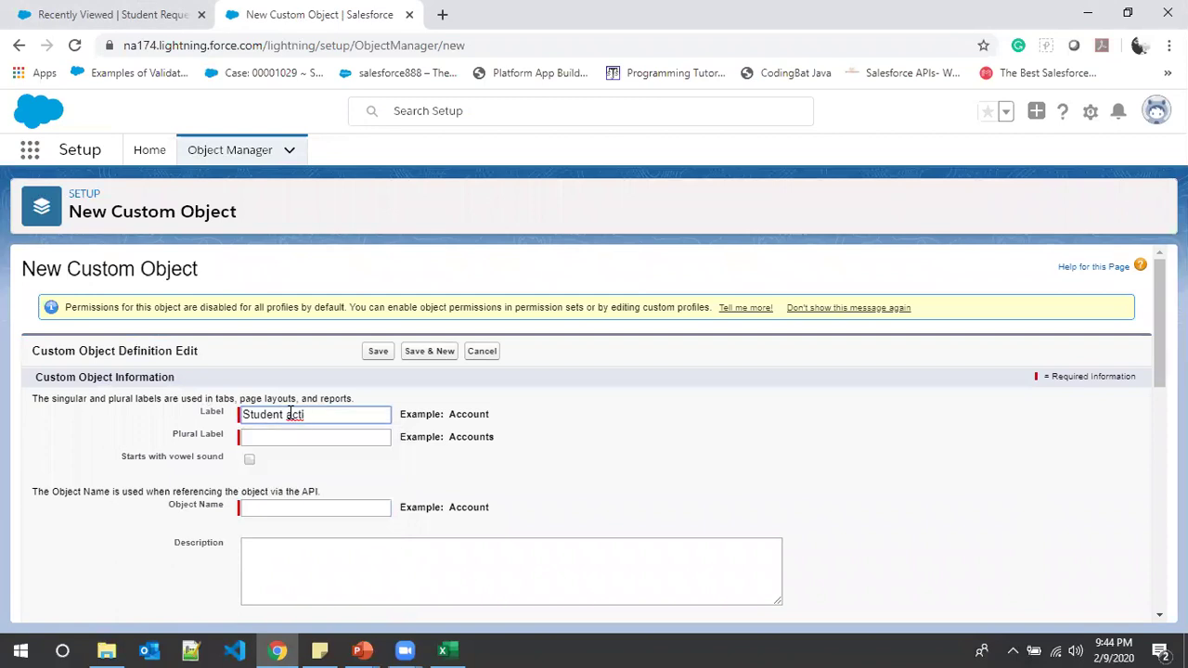
key("BackSpace")
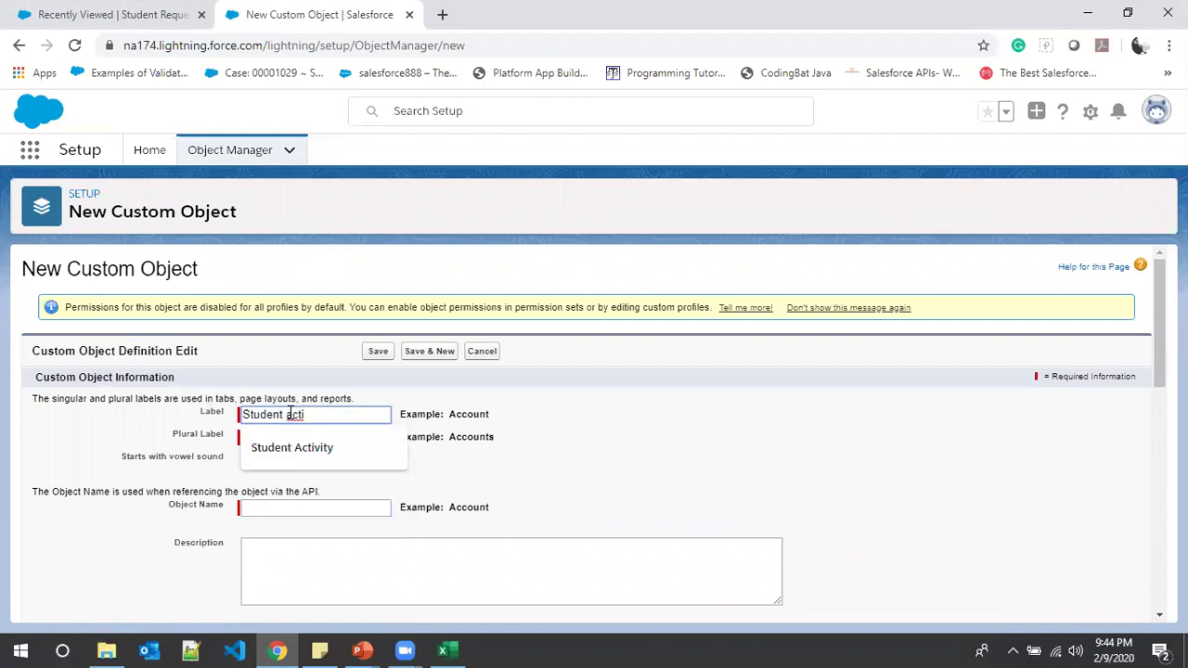
left_click(293, 442)
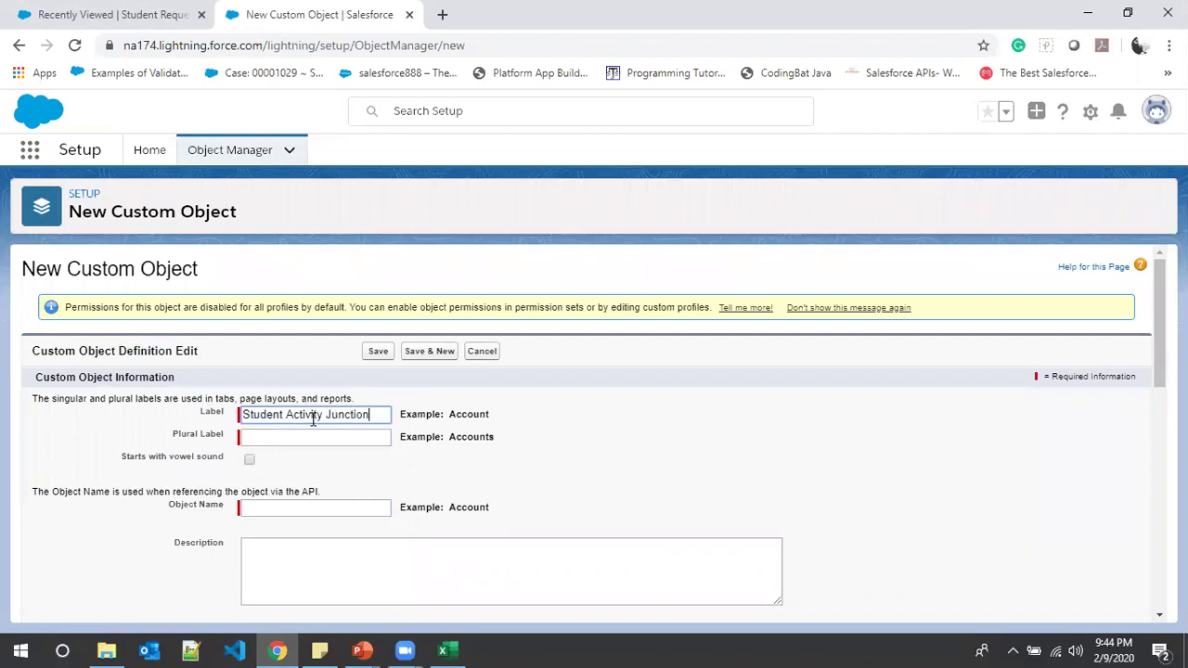
key("ctrl+a")
key("ctrl+c")
left_click(318, 440)
key("ctrl+v")
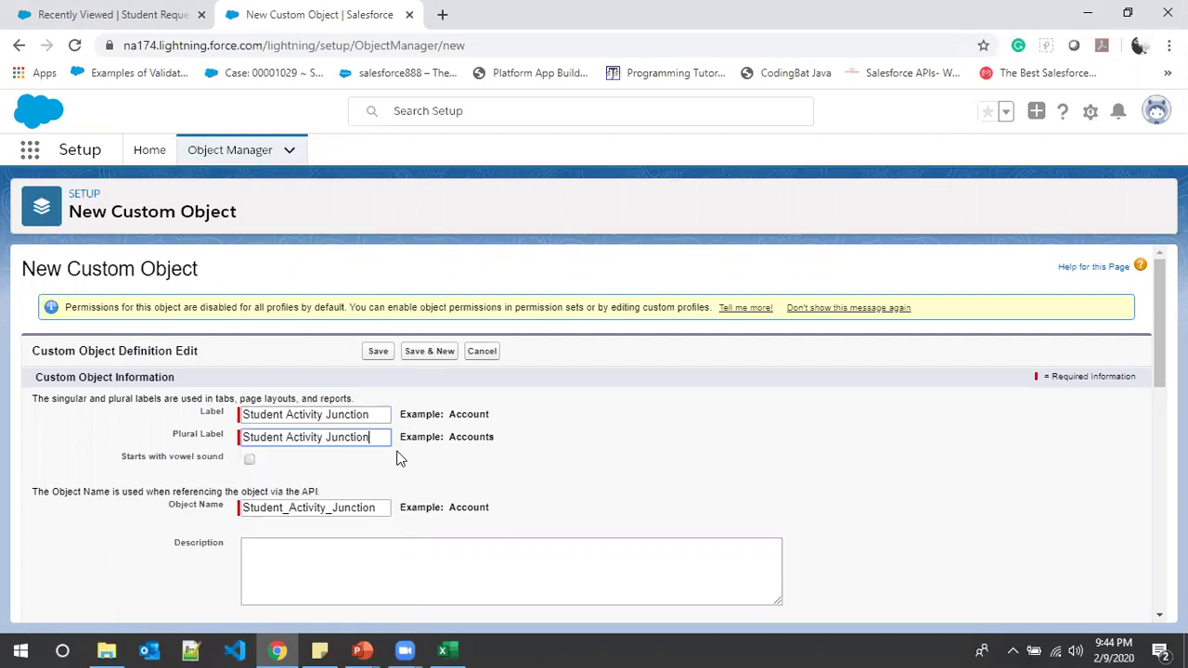
Set the record name's data type to Auto Number and fill its display format with the example A-{0000}
scroll(437, 469, "down", 2)
scroll(461, 477, "down", 2)
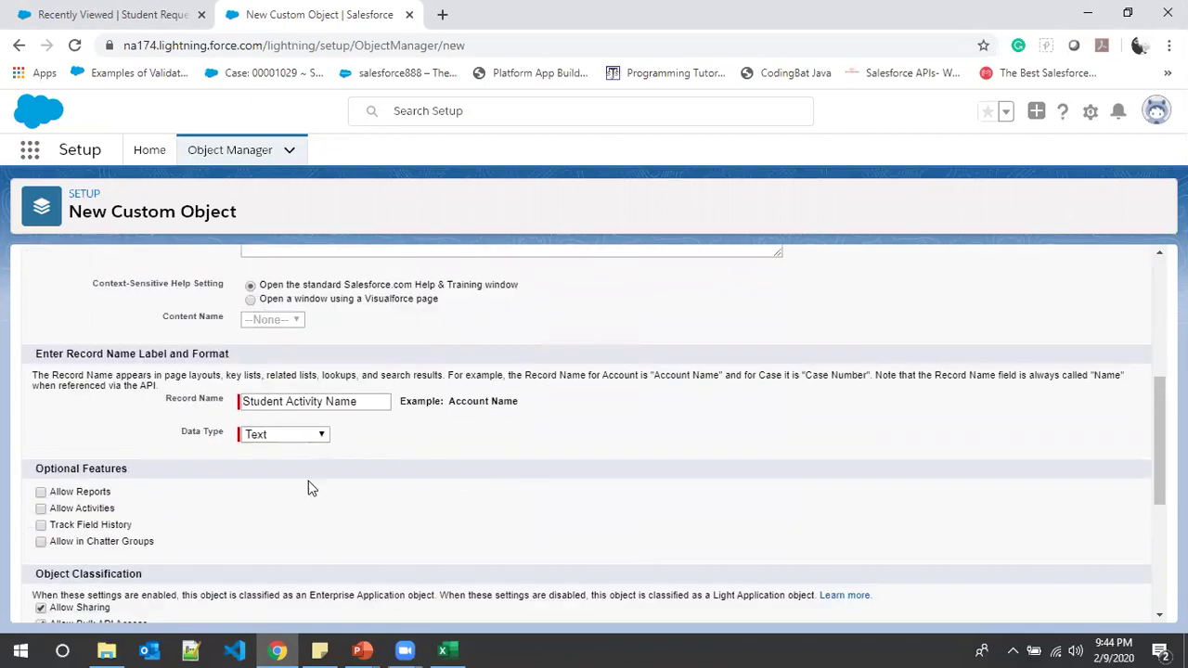
scroll(287, 498, "down", 4)
scroll(287, 499, "up", 8)
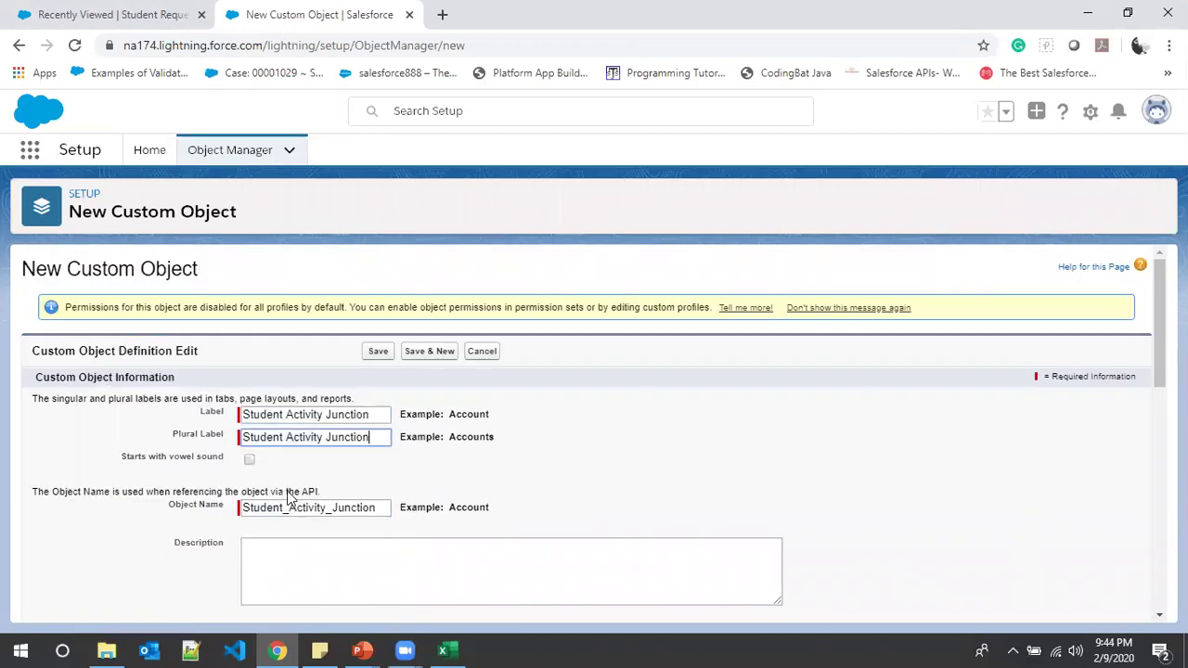
scroll(92, 424, "down", 3)
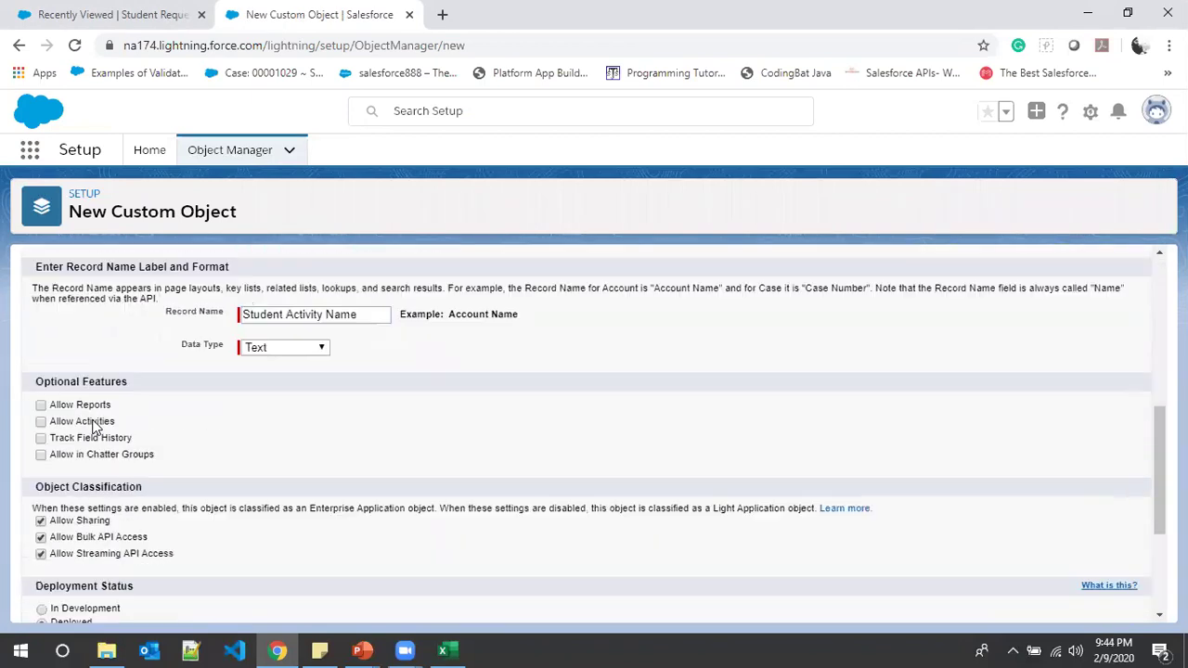
left_click(307, 354)
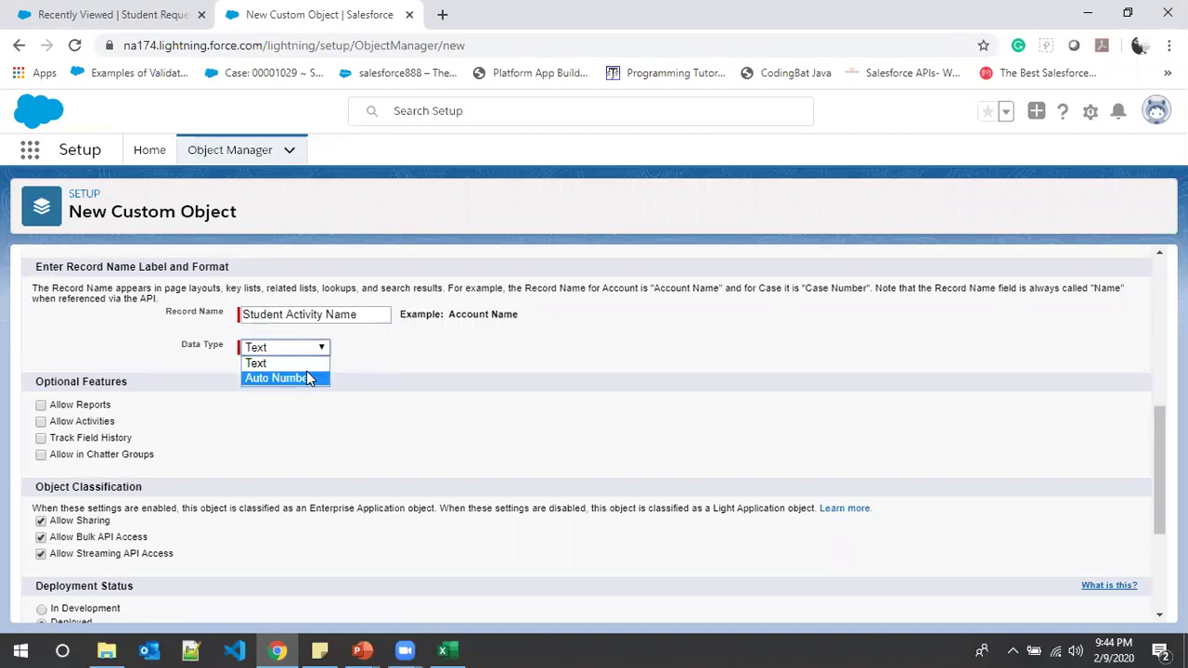
left_click(308, 375)
left_click_drag(450, 368, 489, 369)
key("ctrl+c")
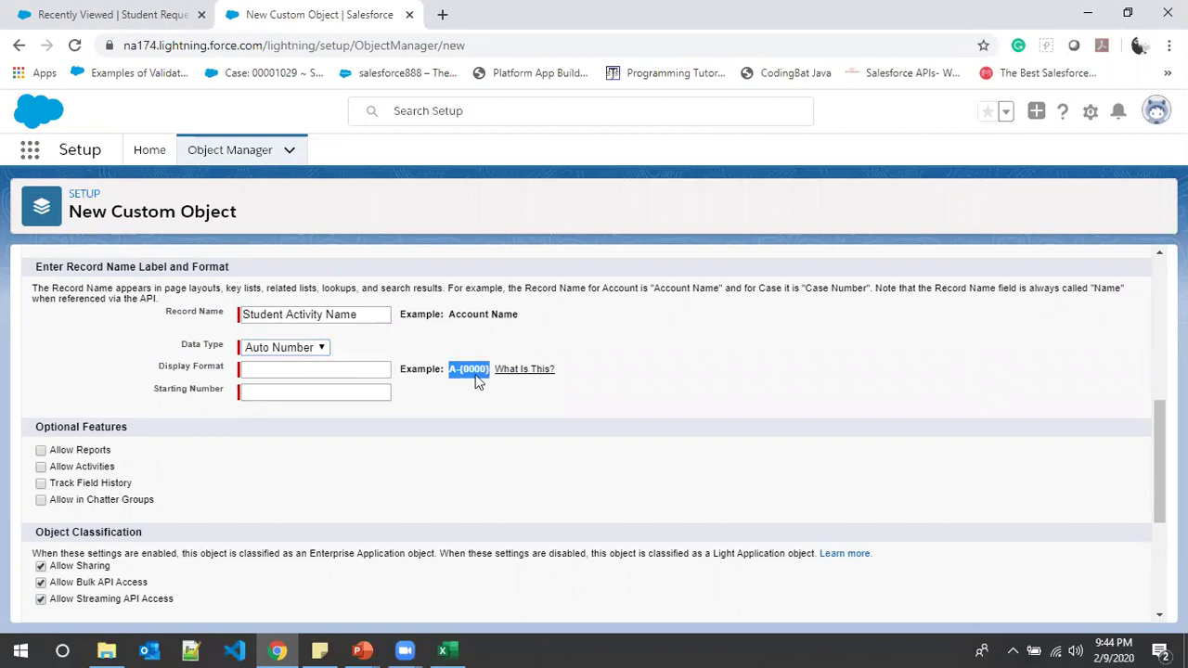
left_click(273, 374)
key("ctrl+v")
left_click(315, 388)
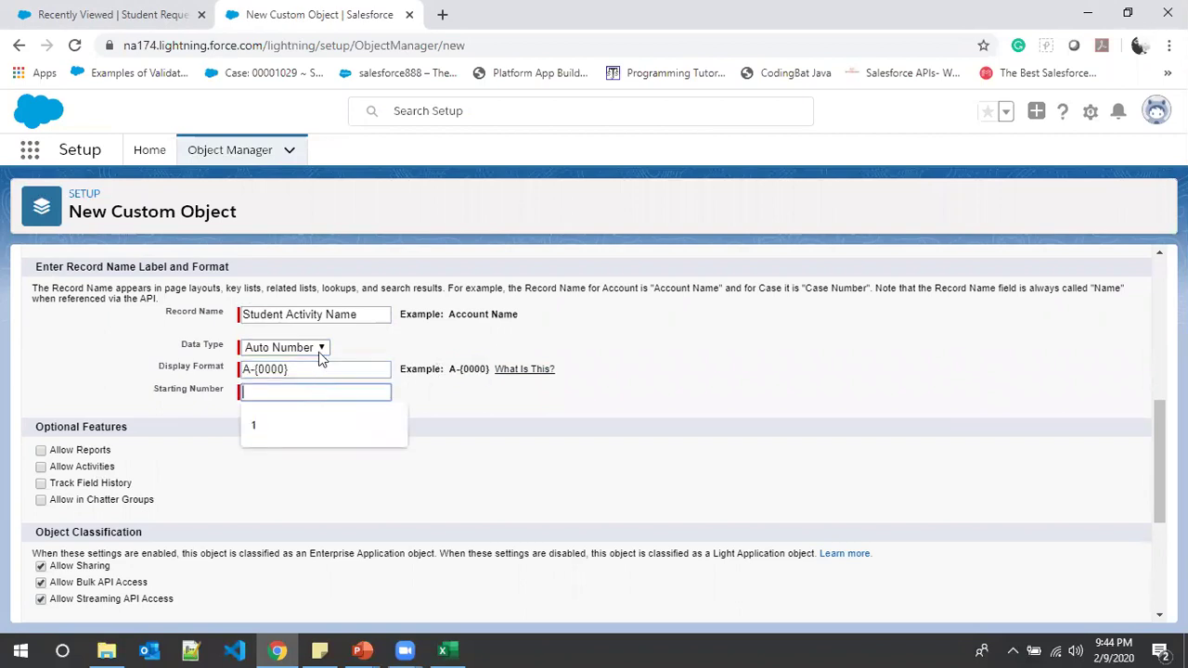
left_click(322, 350)
left_click(299, 382)
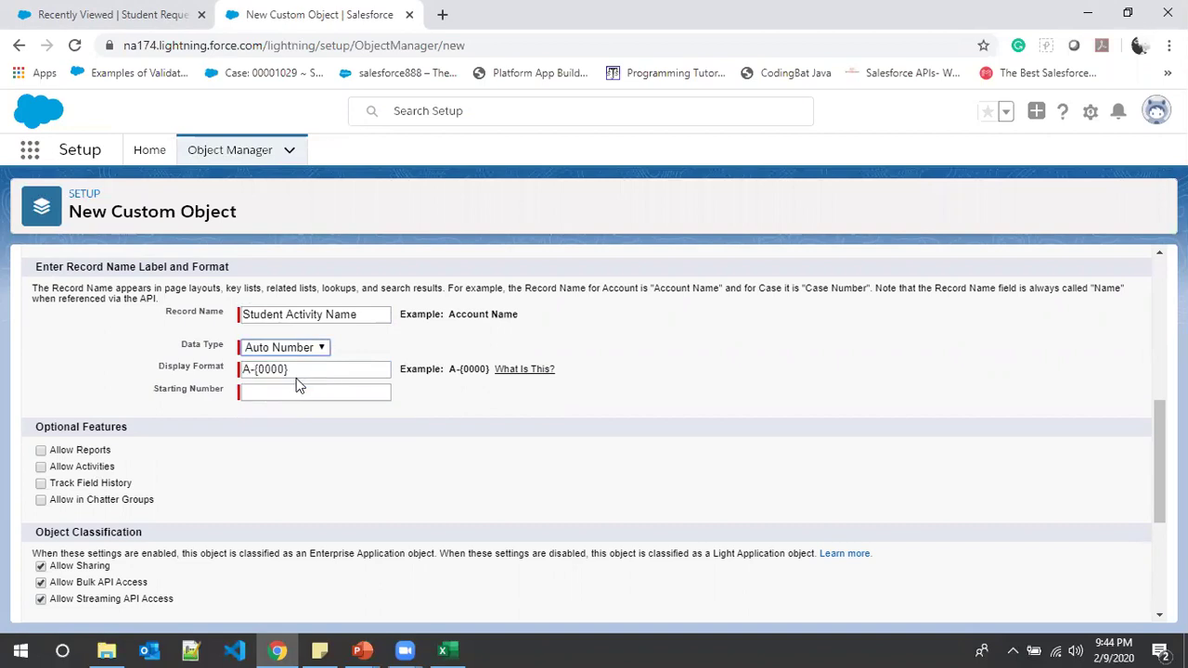
Change the record name to Student Activity number
left_click(351, 314)
double_click(347, 313)
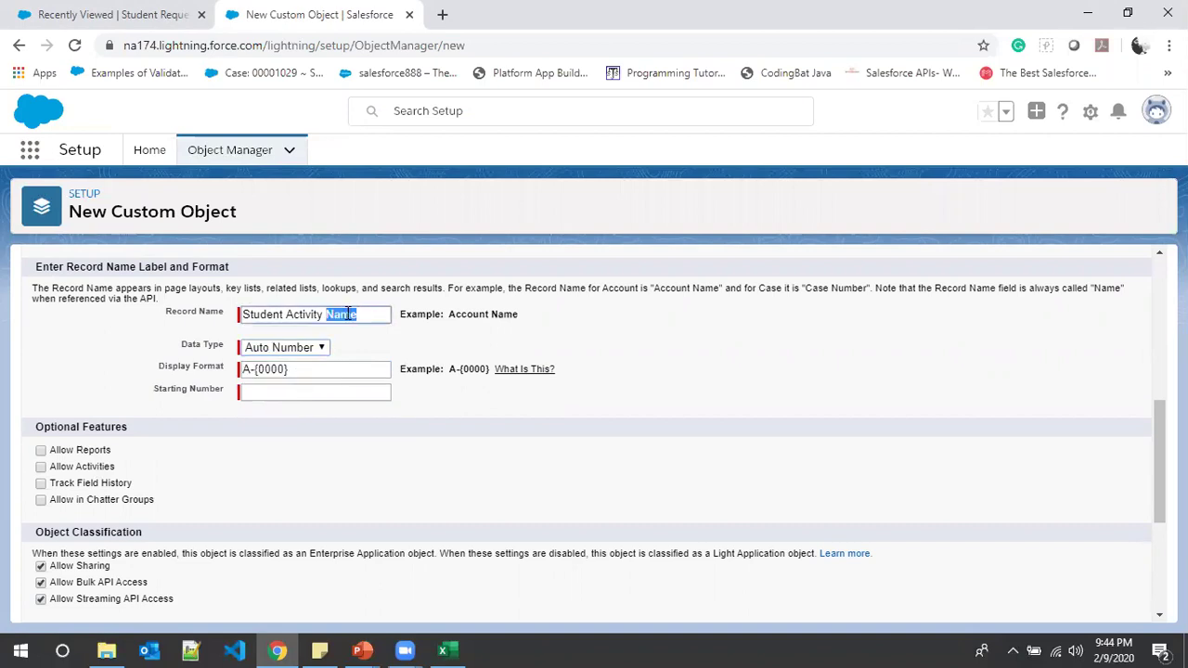
type("number")
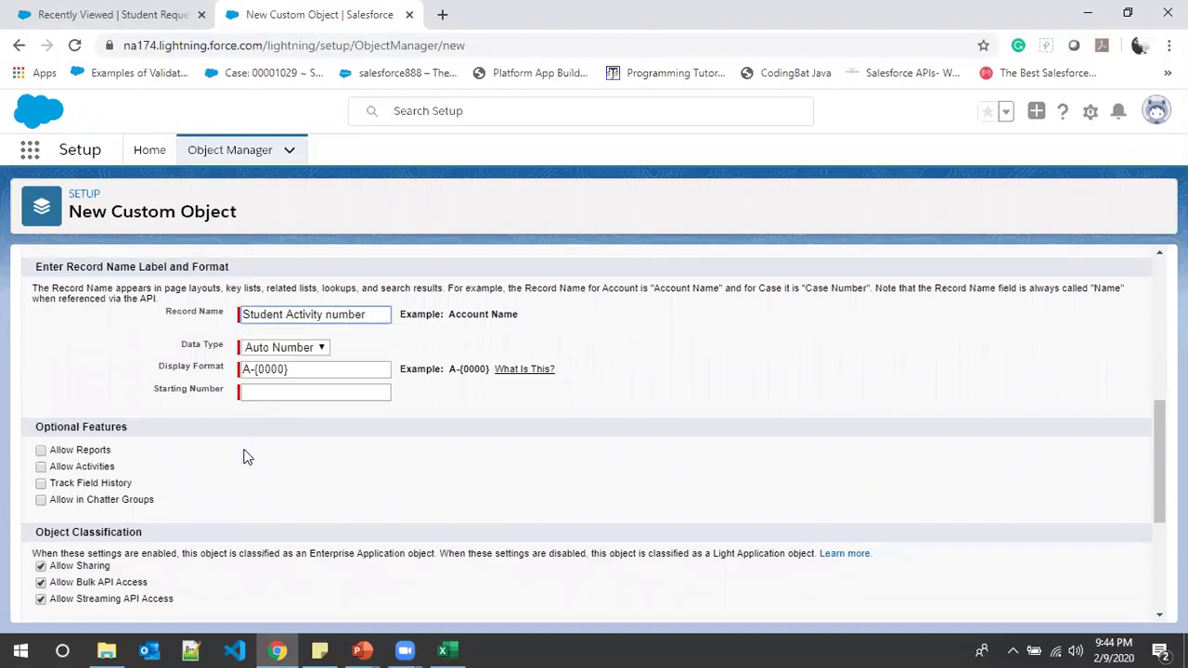
Set the auto-number display format to st-act-{0000} and the starting number to 1
left_click(275, 392)
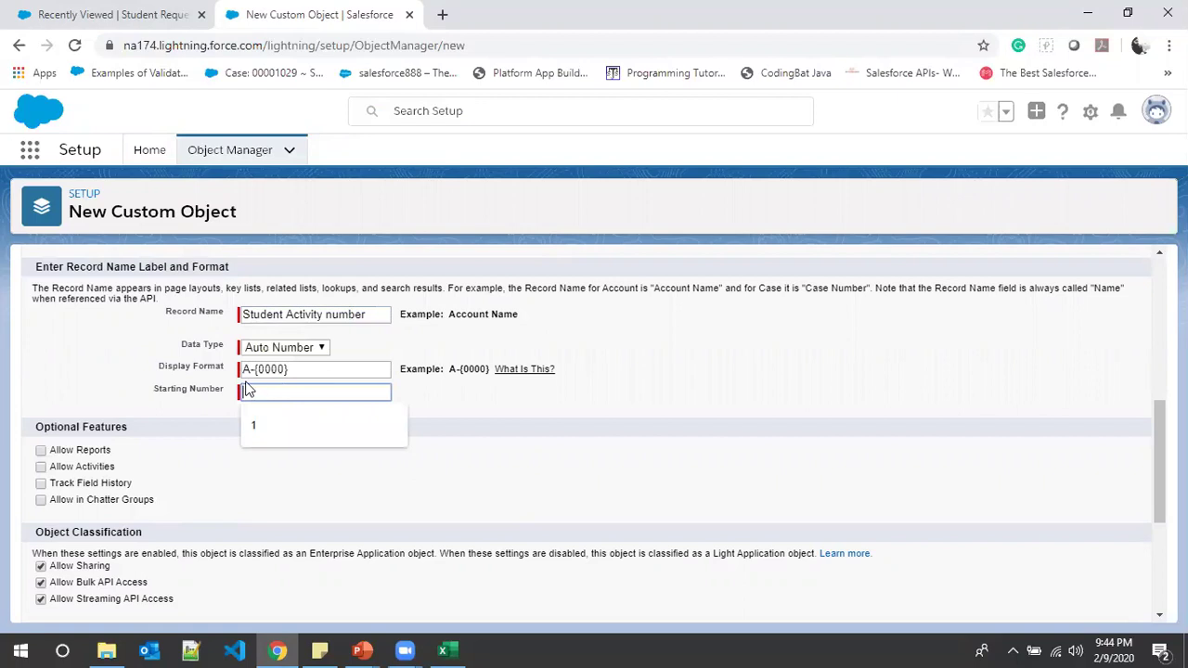
left_click_drag(249, 371, 220, 373)
type("st")
type("-act")
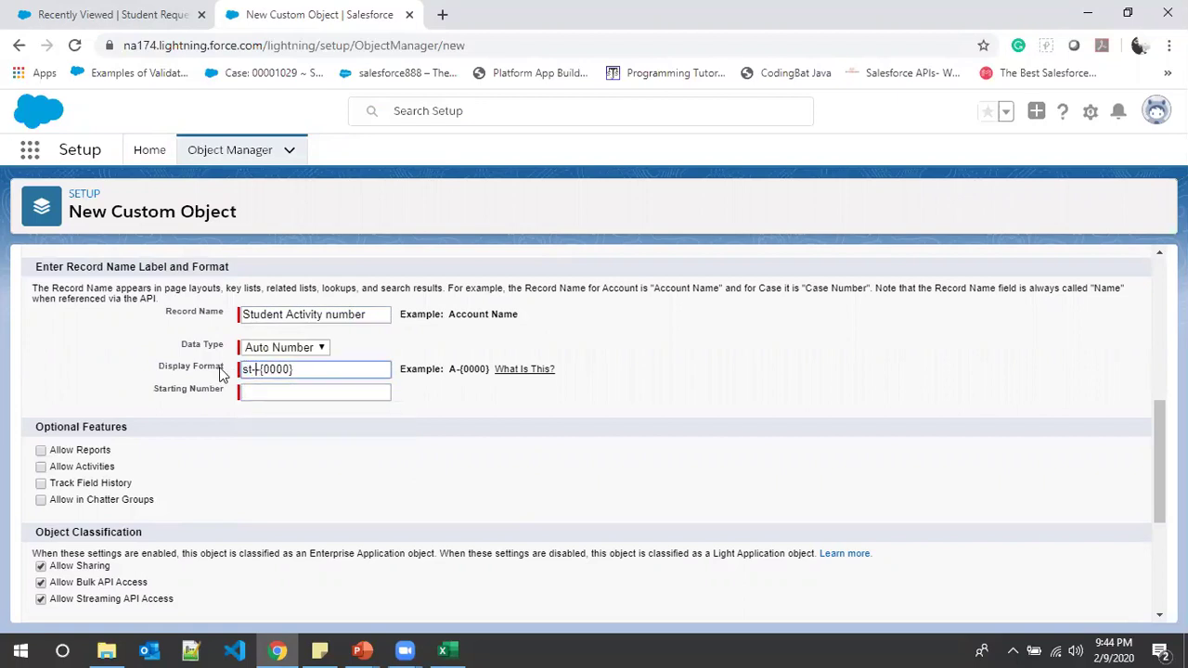
left_click(269, 390)
type("1")
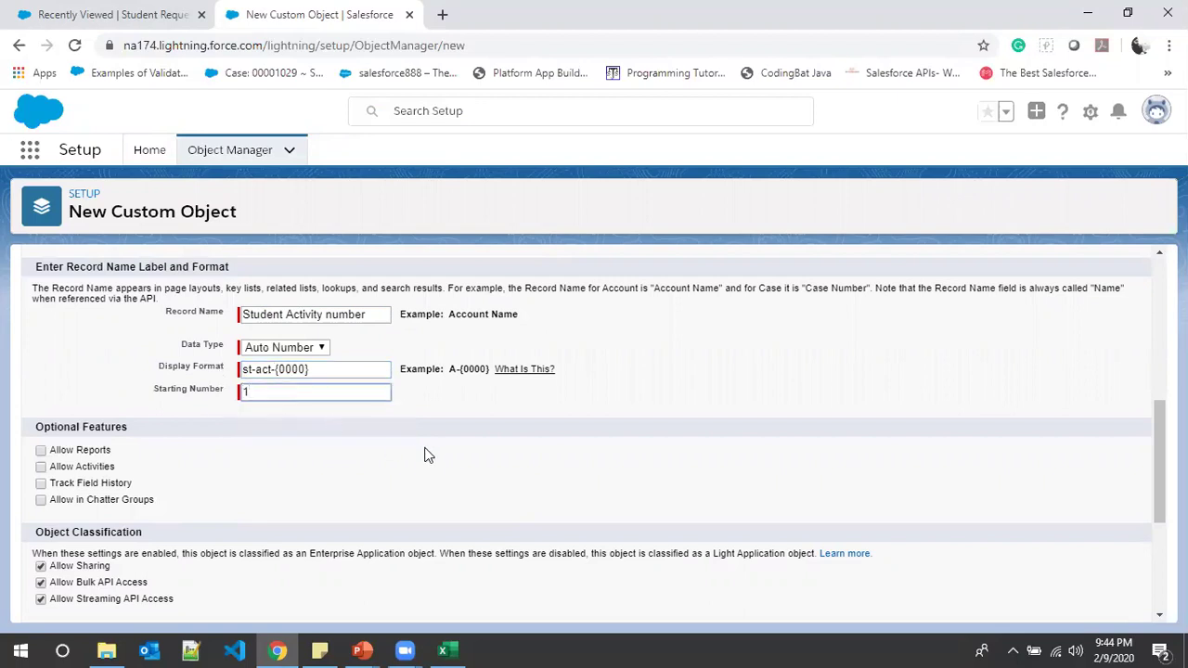
Choose to launch the custom tab wizard after saving, and save the Student Activity Junction object
scroll(424, 455, "down", 3)
left_click(64, 561)
left_click(370, 601)
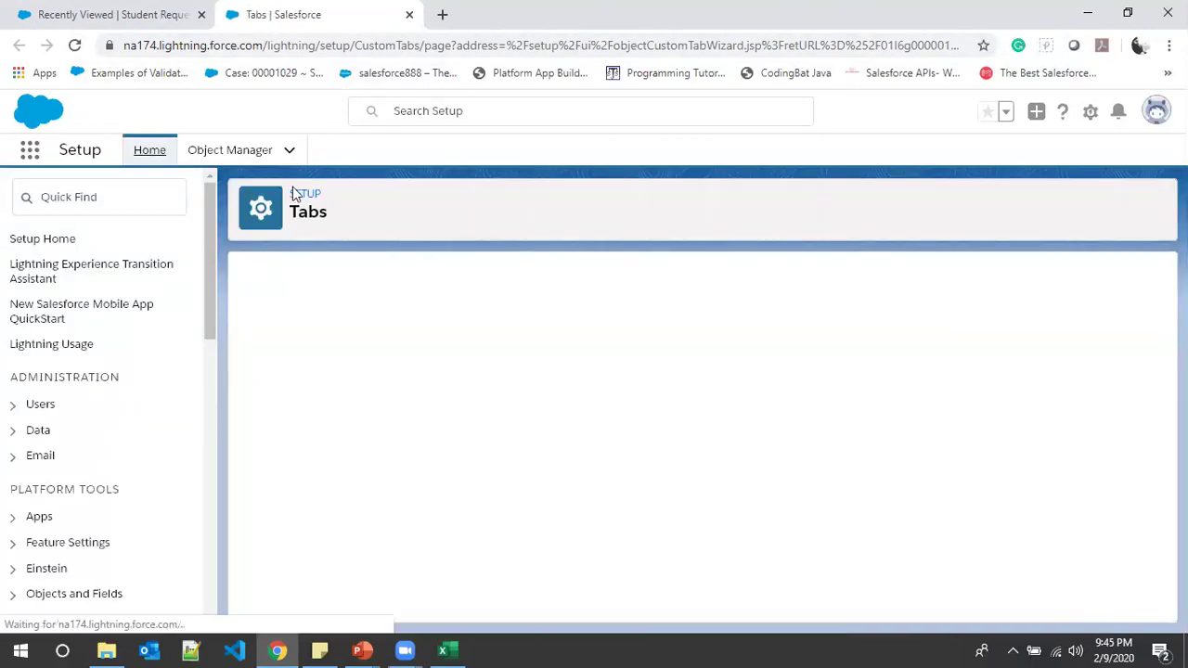
Give the Student Activity Junction tab the Castle style and continue to the profile settings
scroll(470, 287, "down", 1)
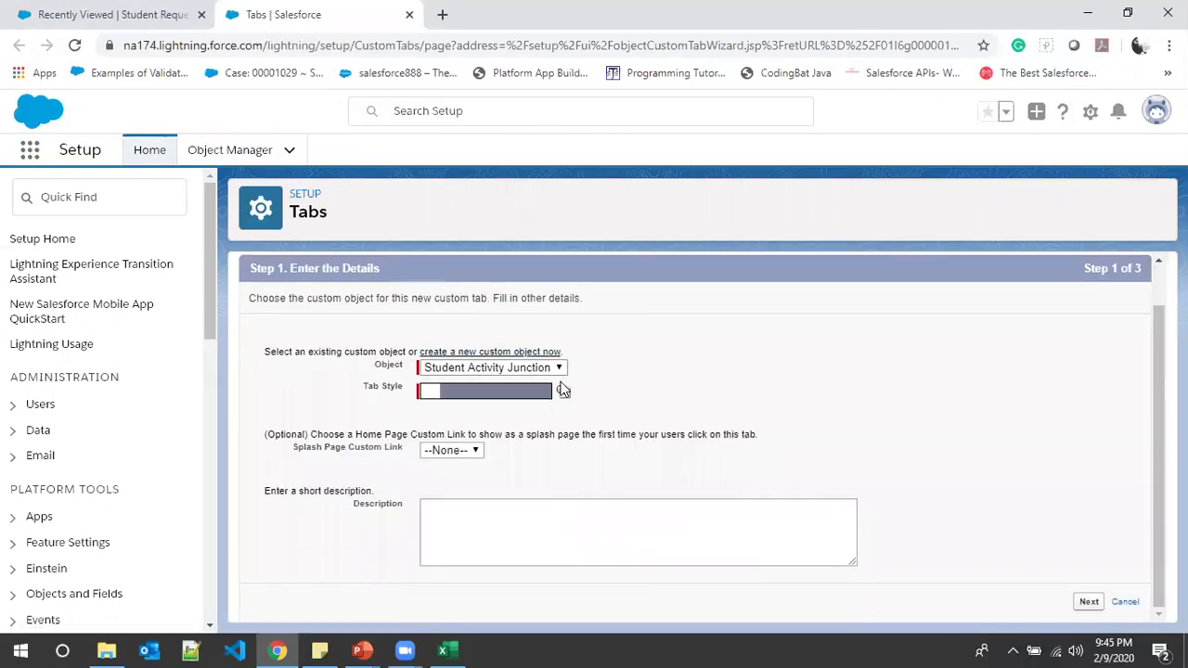
left_click(561, 395)
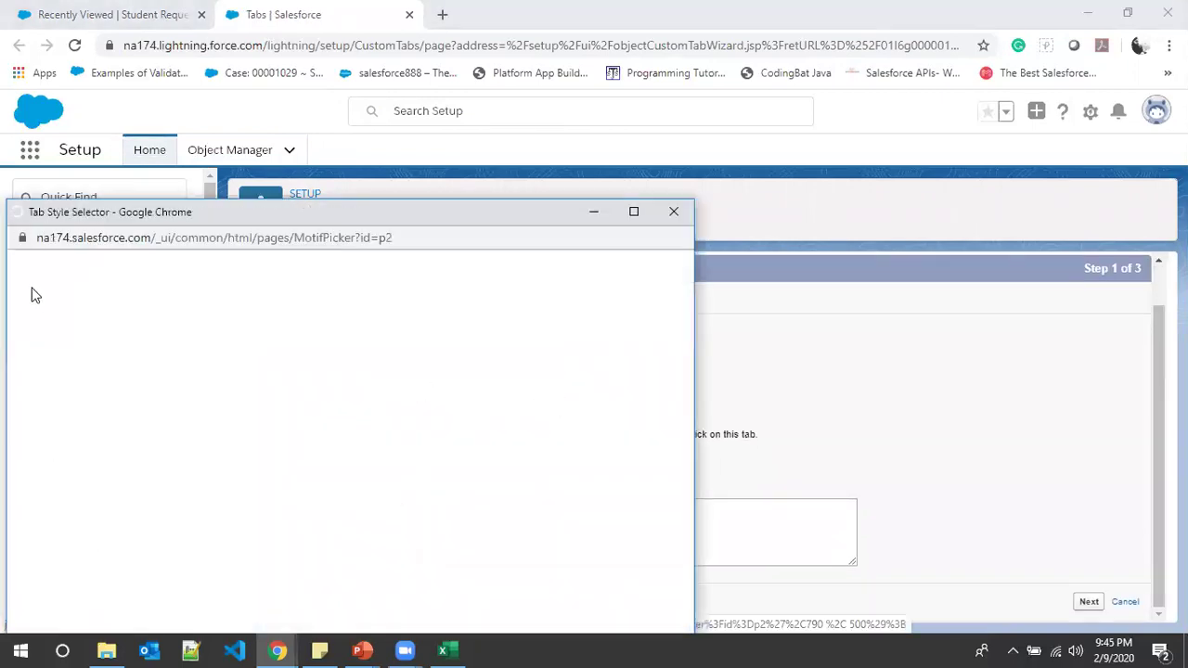
left_click(404, 405)
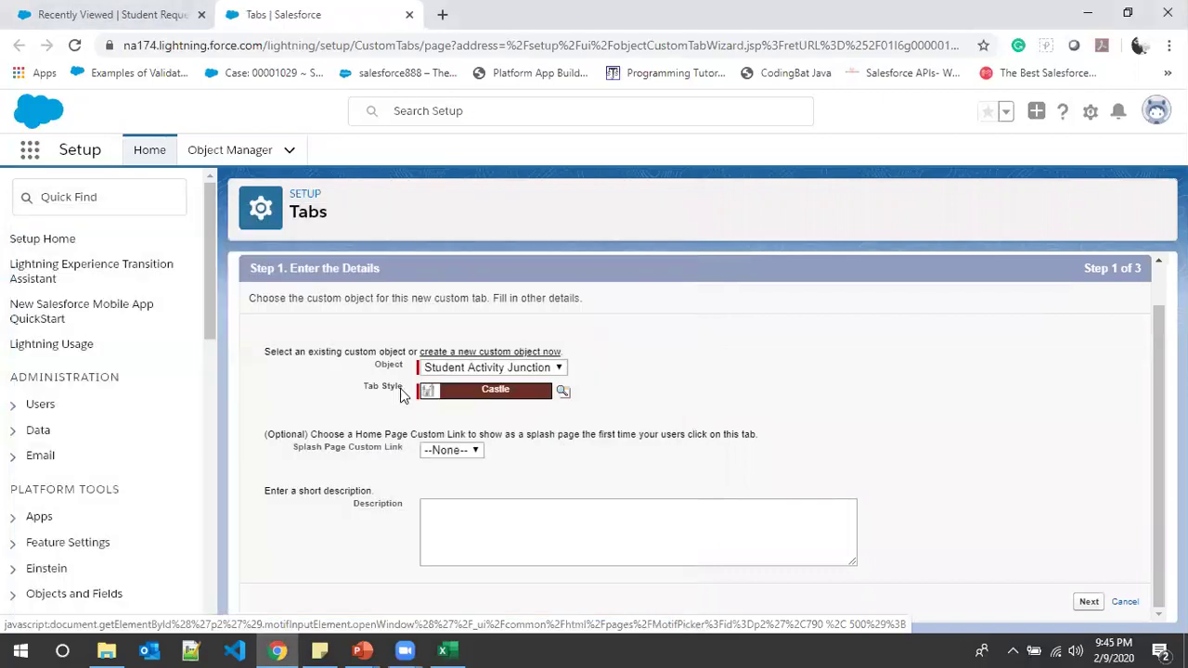
left_click(1088, 602)
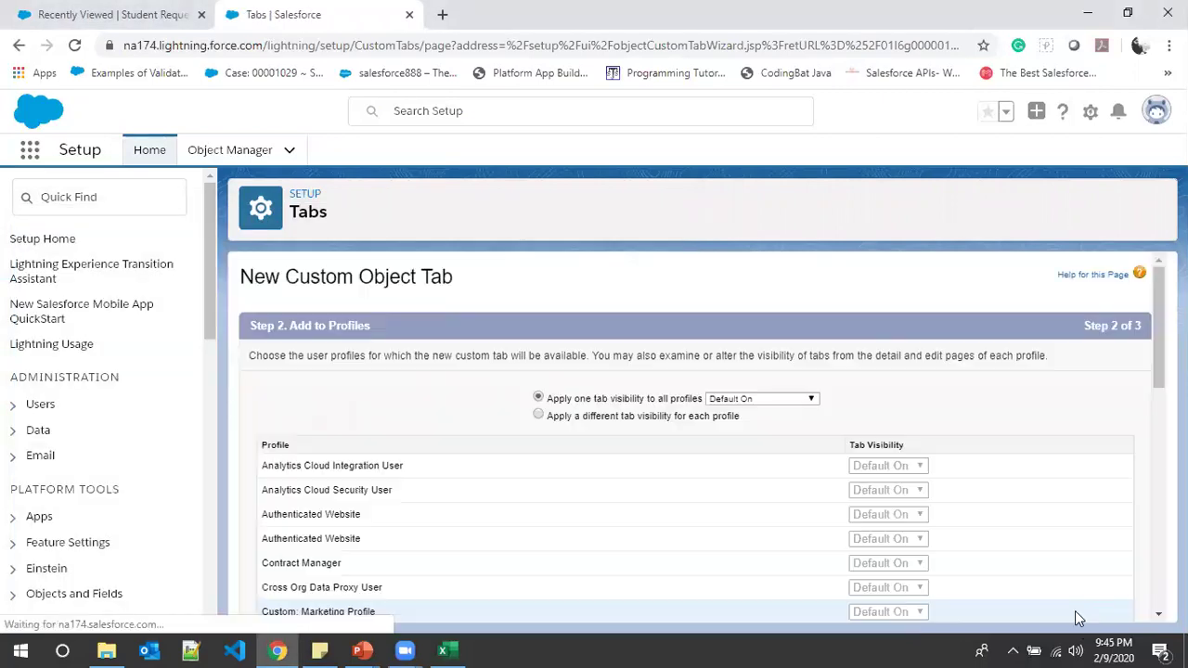
Accept the Default On visibility for all profiles, include the tab only in the Uplatz University app, and save it
scroll(827, 485, "down", 10)
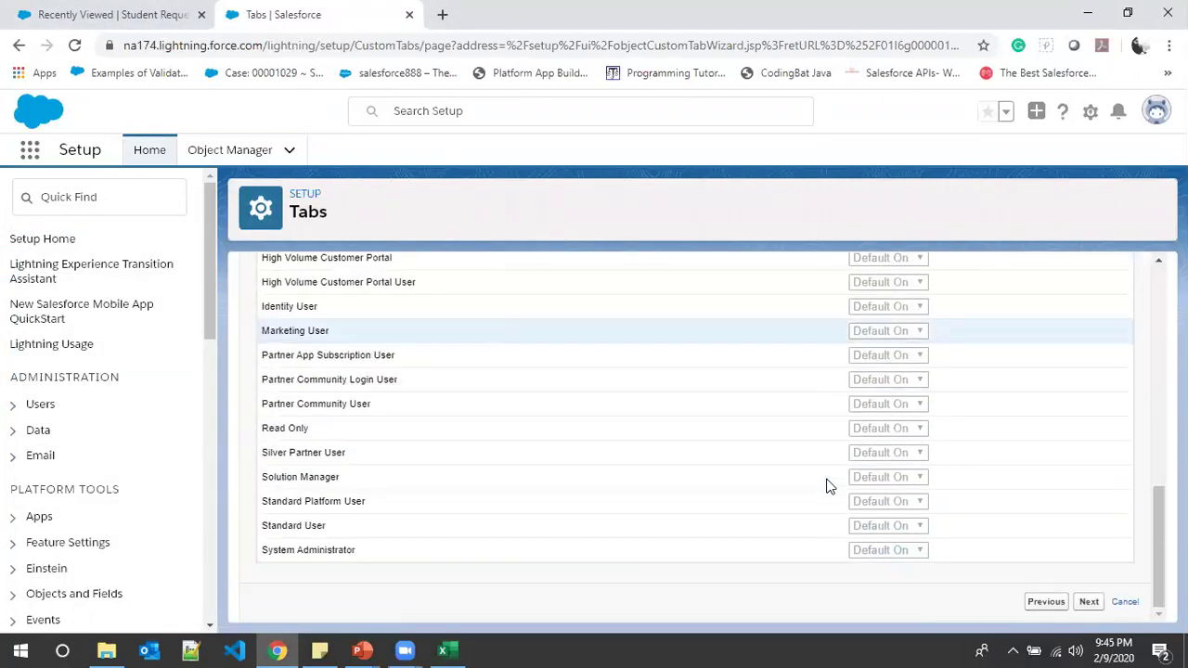
left_click(1089, 602)
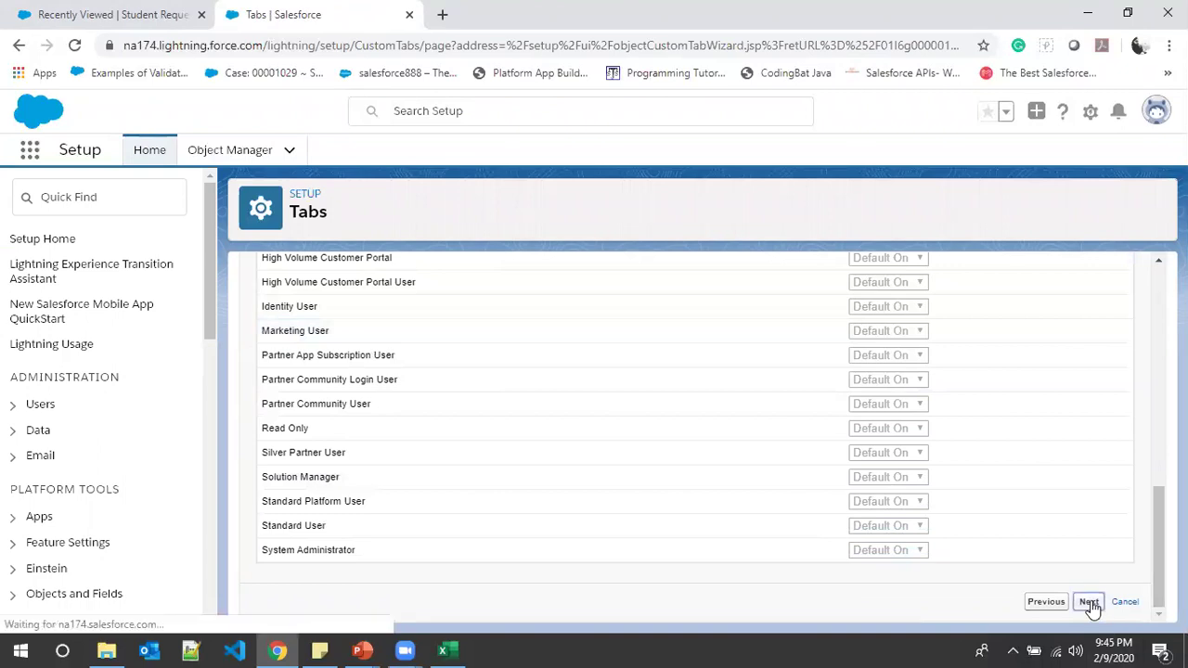
left_click(1015, 349)
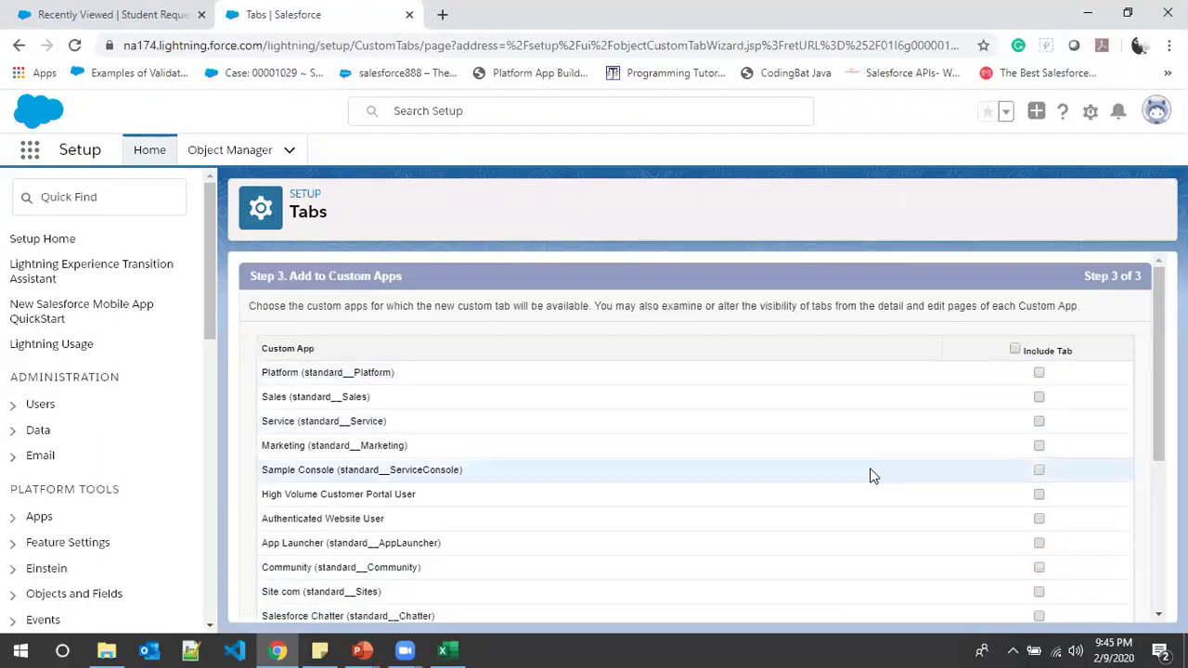
scroll(817, 460, "down", 5)
left_click(1040, 534)
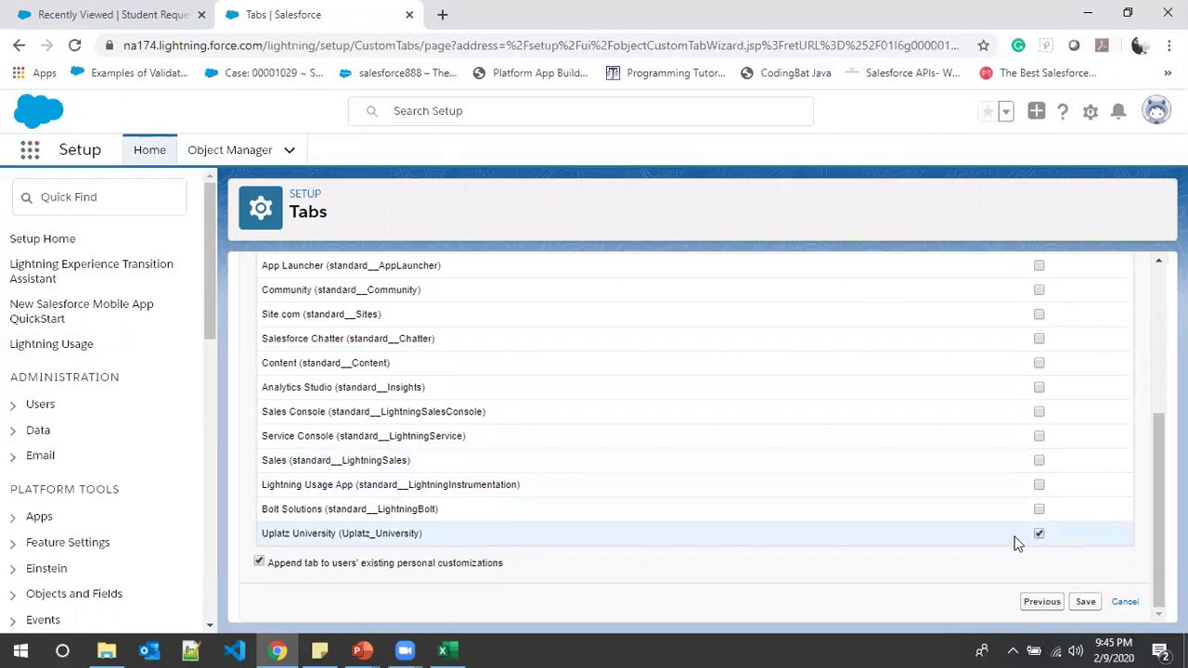
left_click(1088, 602)
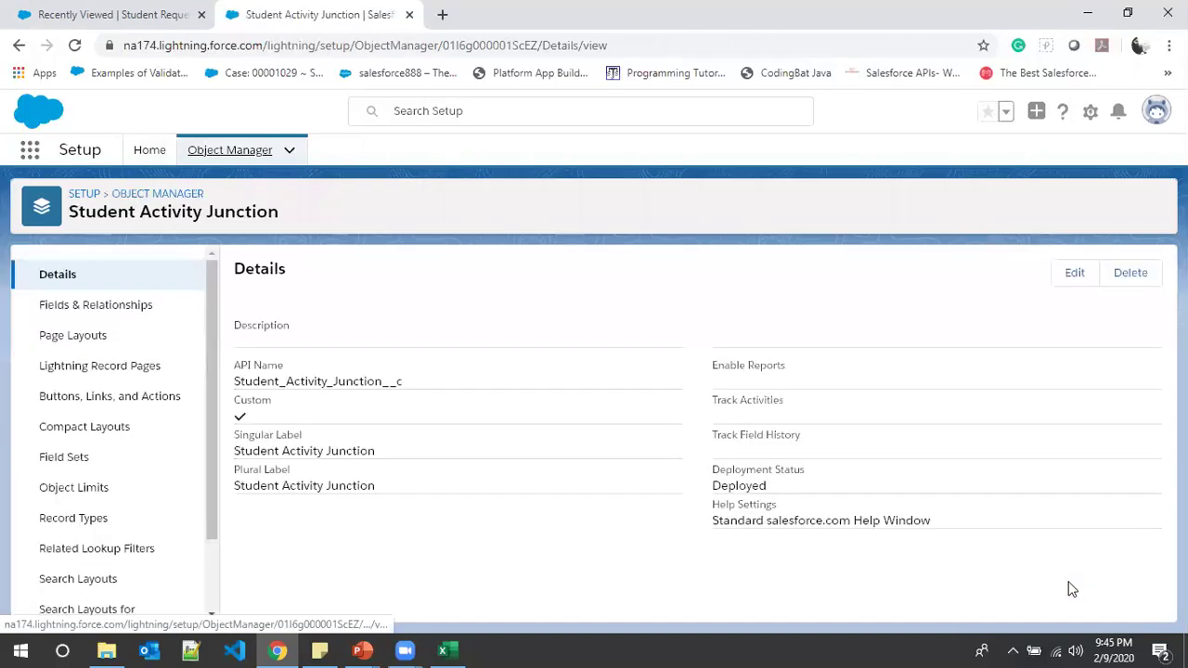
Start a new custom field on Student Activity Junction with the Master-Detail Relationship data type and continue past the type selection
left_click(84, 310)
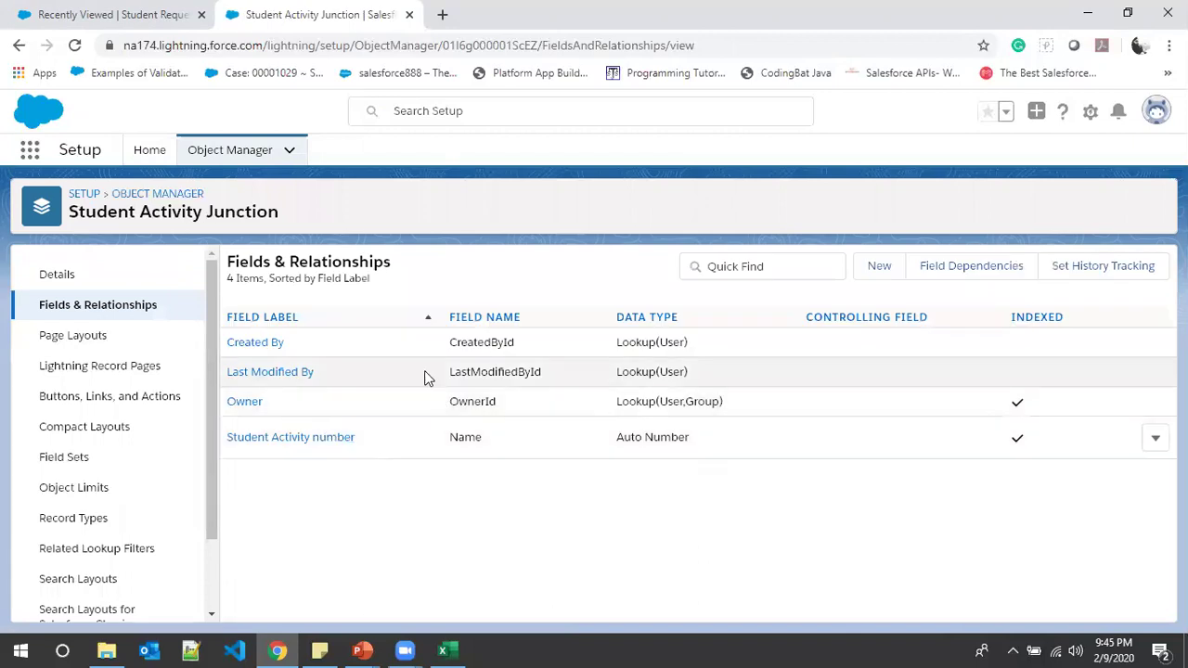
left_click(882, 266)
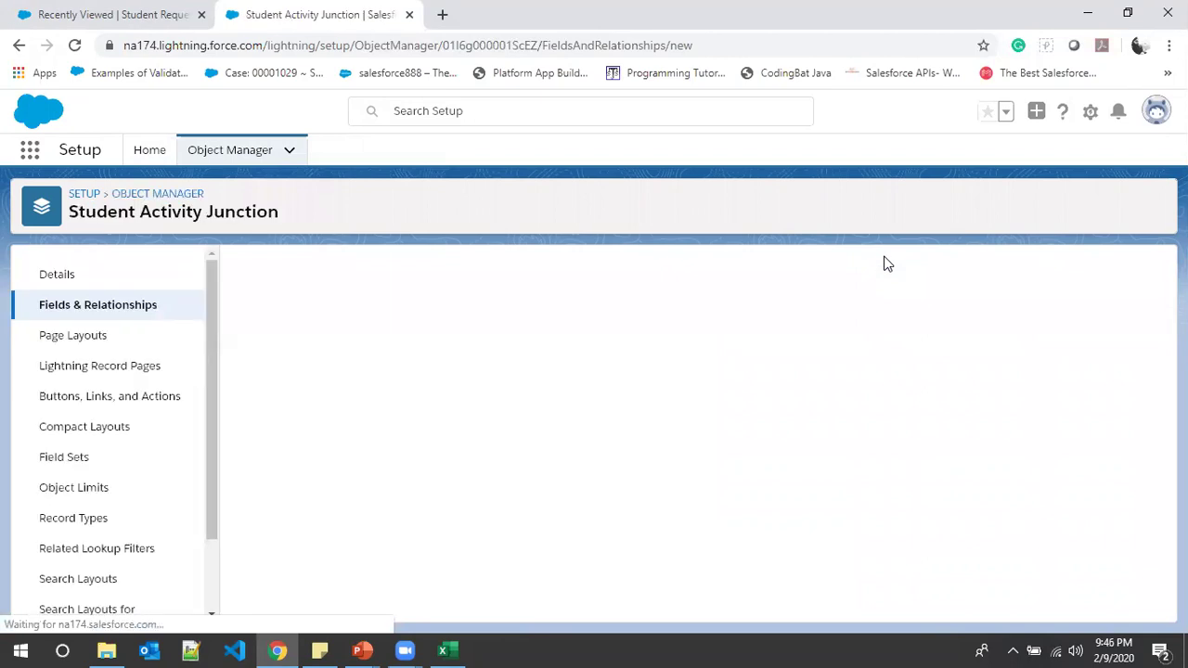
scroll(401, 385, "down", 3)
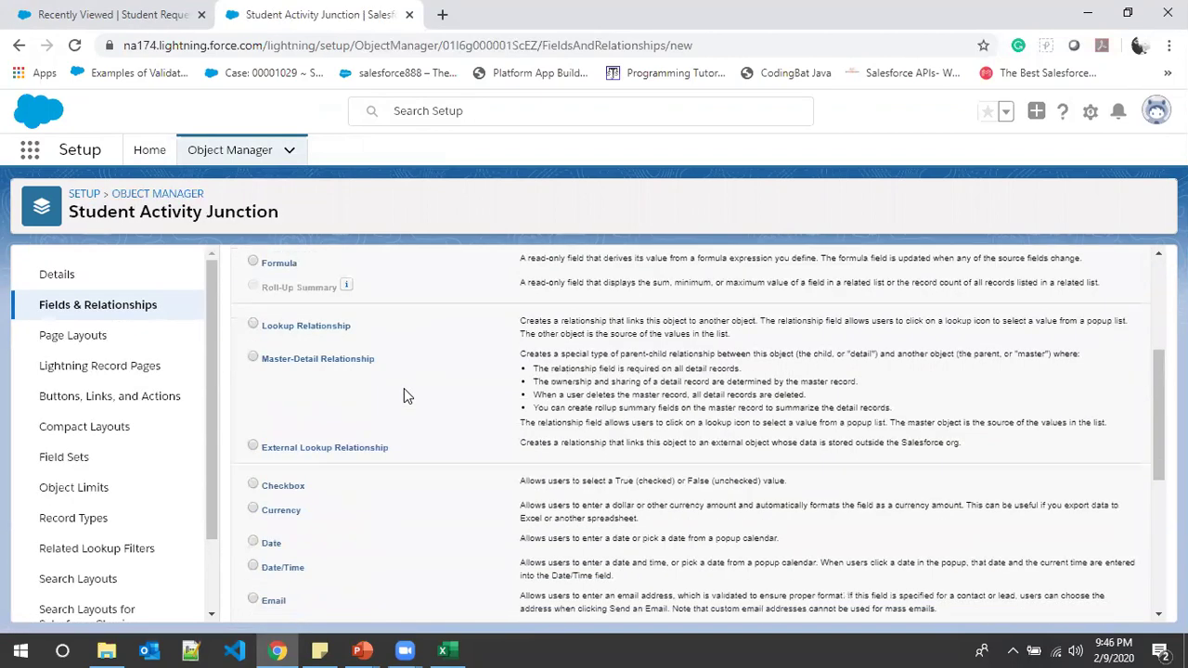
left_click(331, 360)
scroll(1105, 327, "up", 3)
scroll(424, 387, "down", 3)
scroll(787, 381, "up", 3)
left_click(1086, 356)
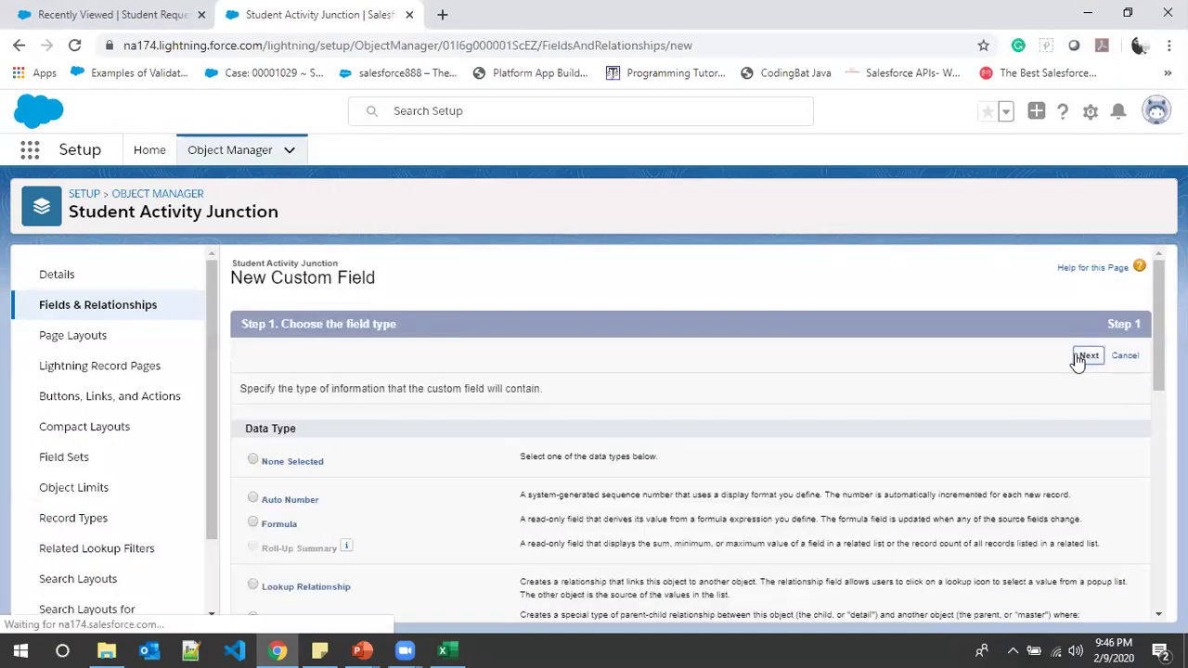
Relate the new master-detail field to the Student object and continue to its label and name
left_click(501, 423)
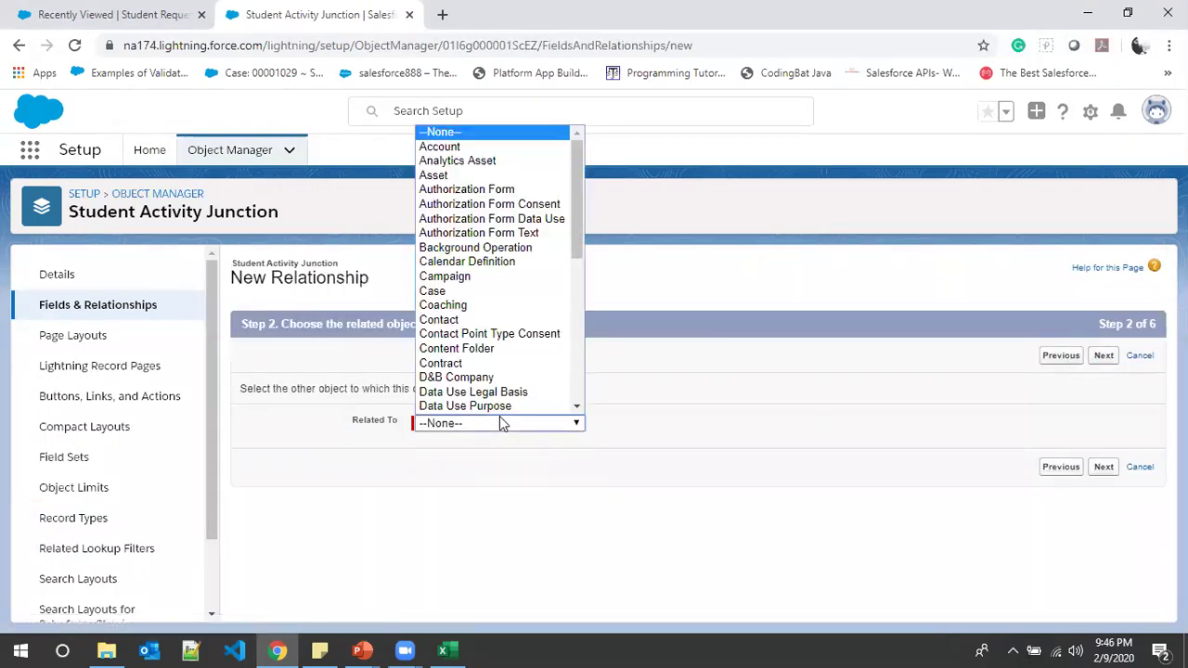
type("st")
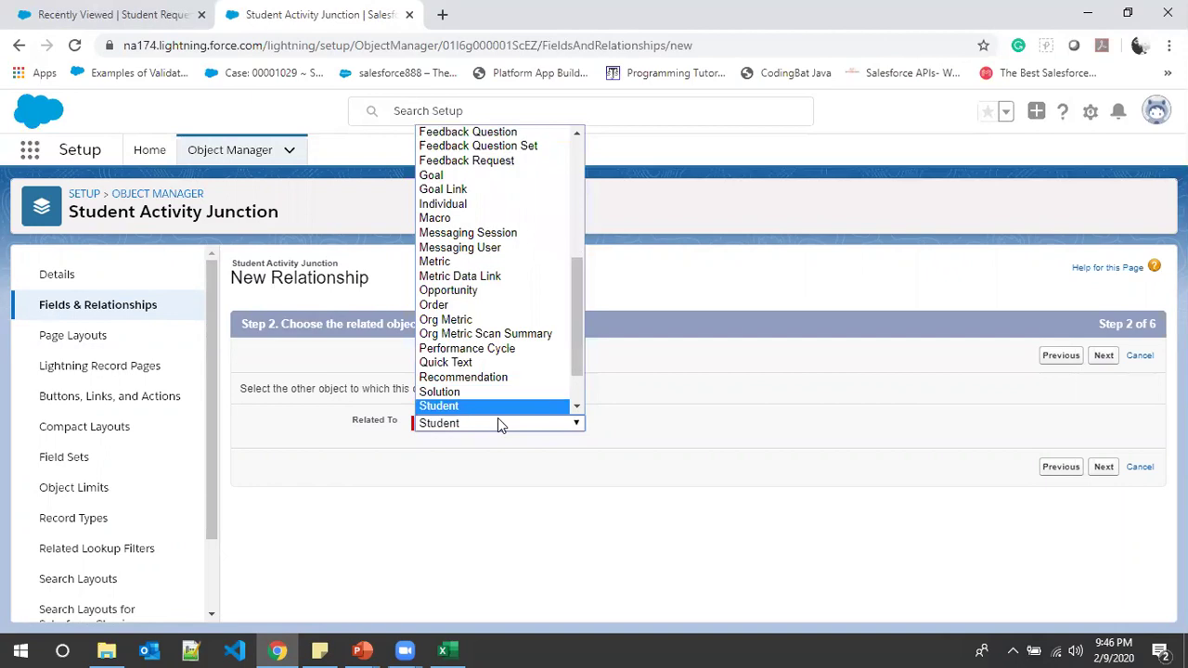
scroll(497, 406, "down", 2)
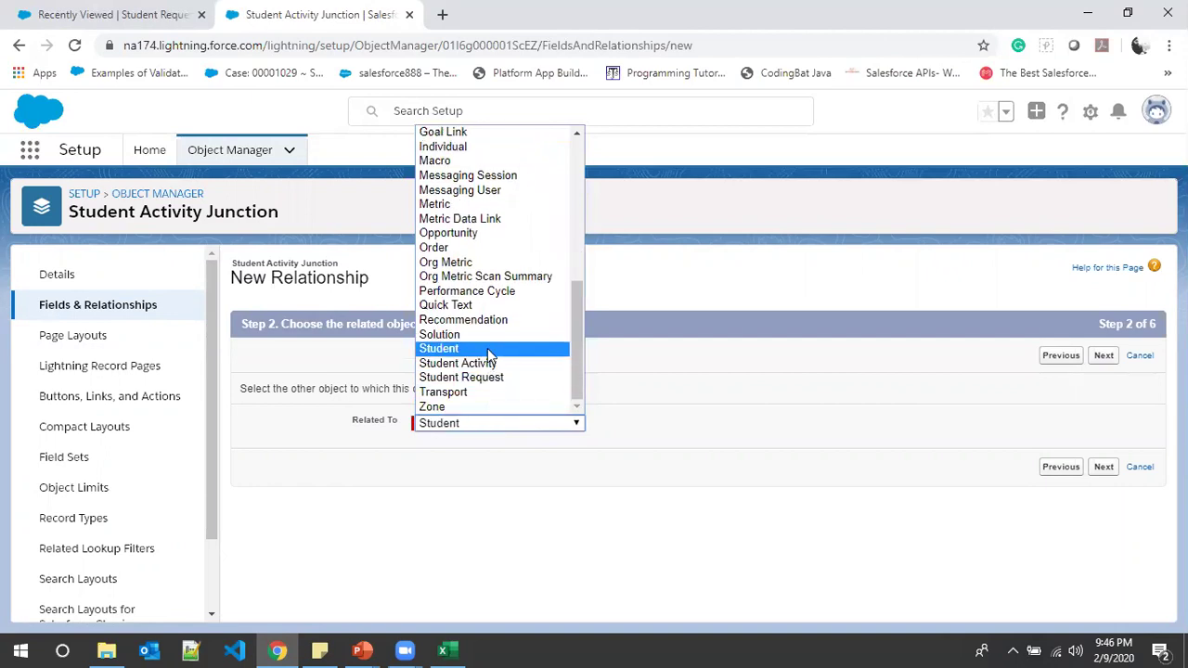
left_click(490, 349)
left_click(1107, 358)
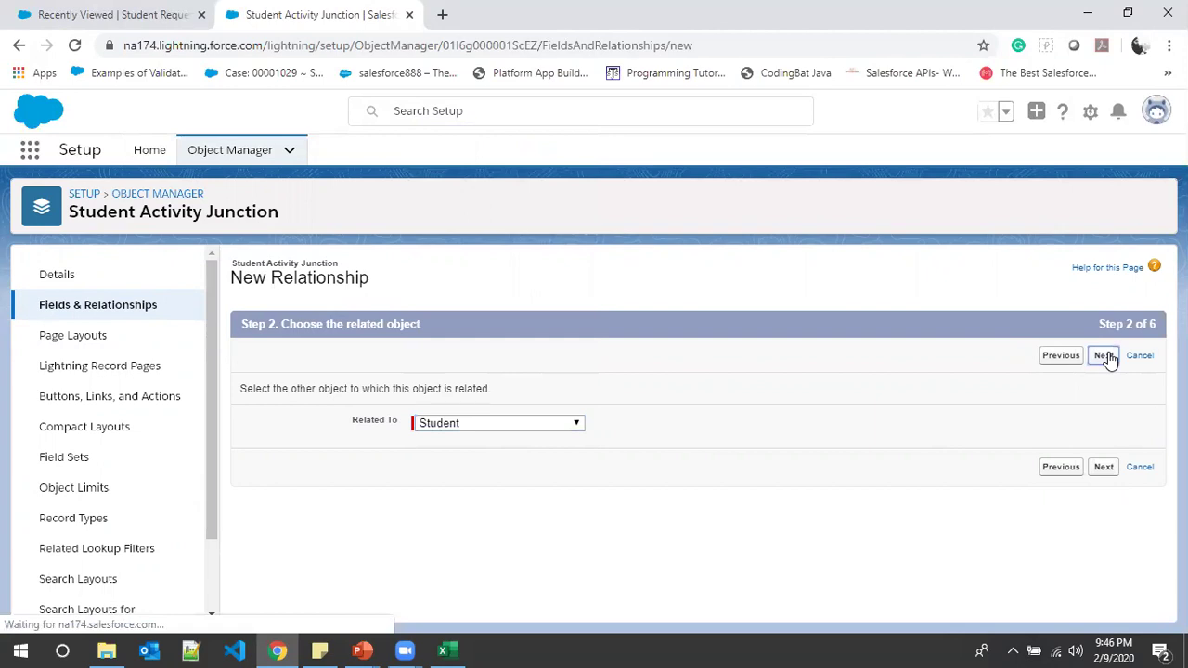
Accept the default name, Read/Write sharing, field security, page layout and related list for the Student field, saving it and starting another field
left_click(442, 438)
left_click(769, 435)
scroll(322, 513, "down", 2)
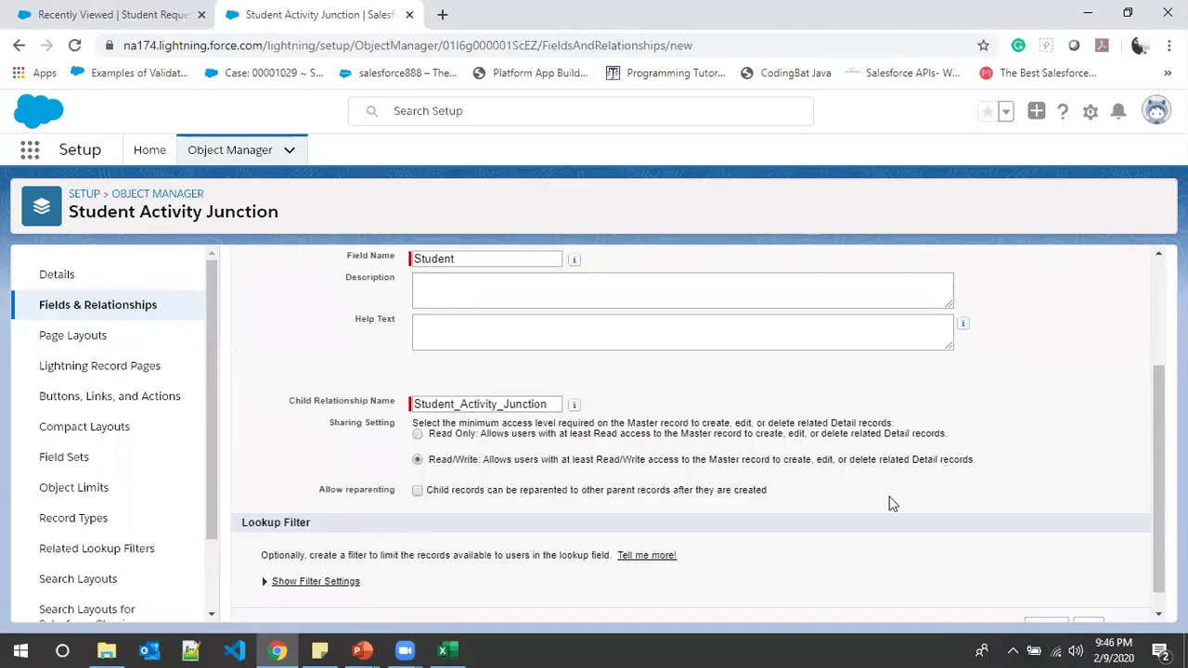
scroll(1083, 559, "down", 1)
left_click(1088, 601)
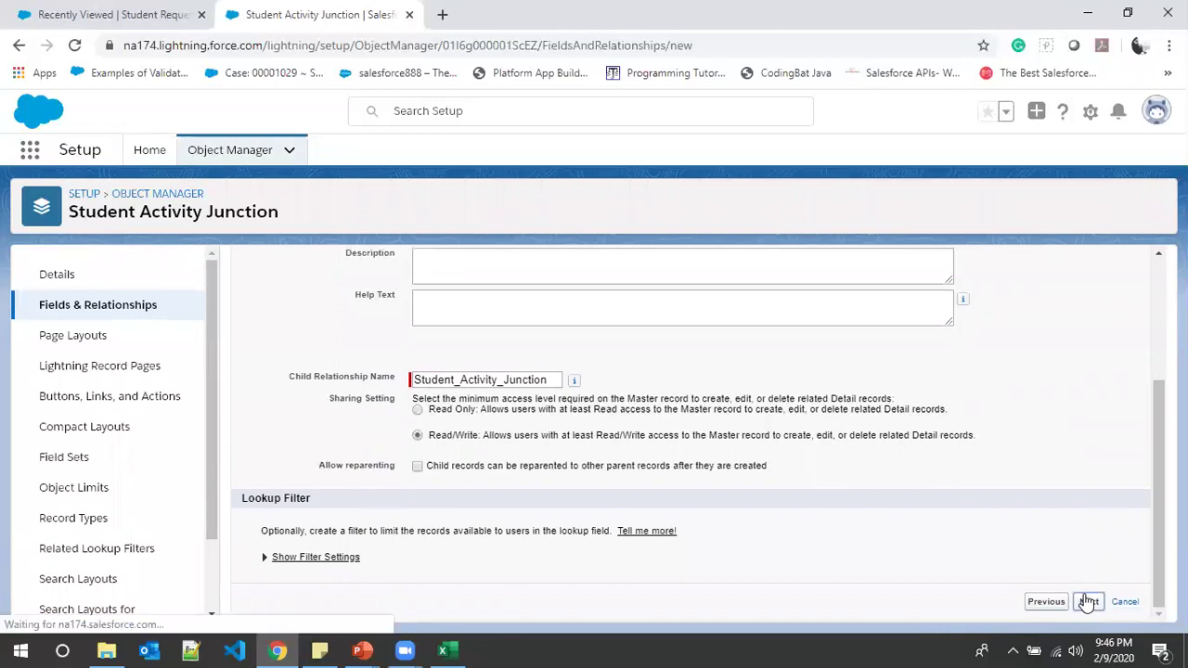
scroll(443, 560, "down", 5)
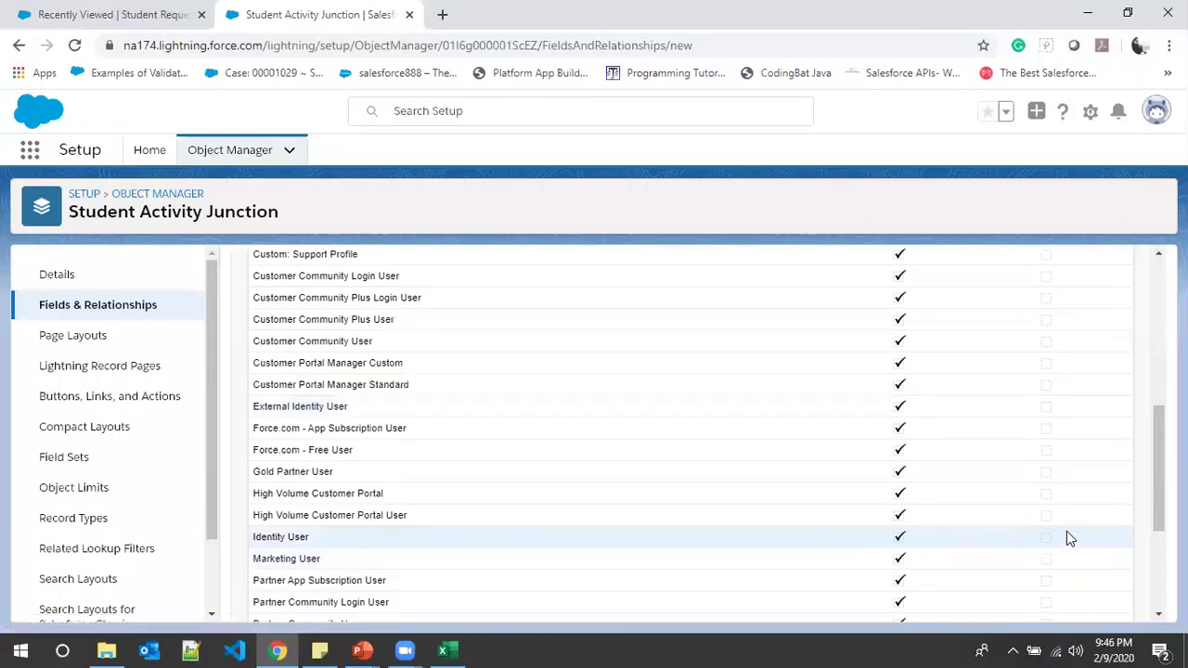
scroll(1065, 533, "down", 3)
left_click(1087, 603)
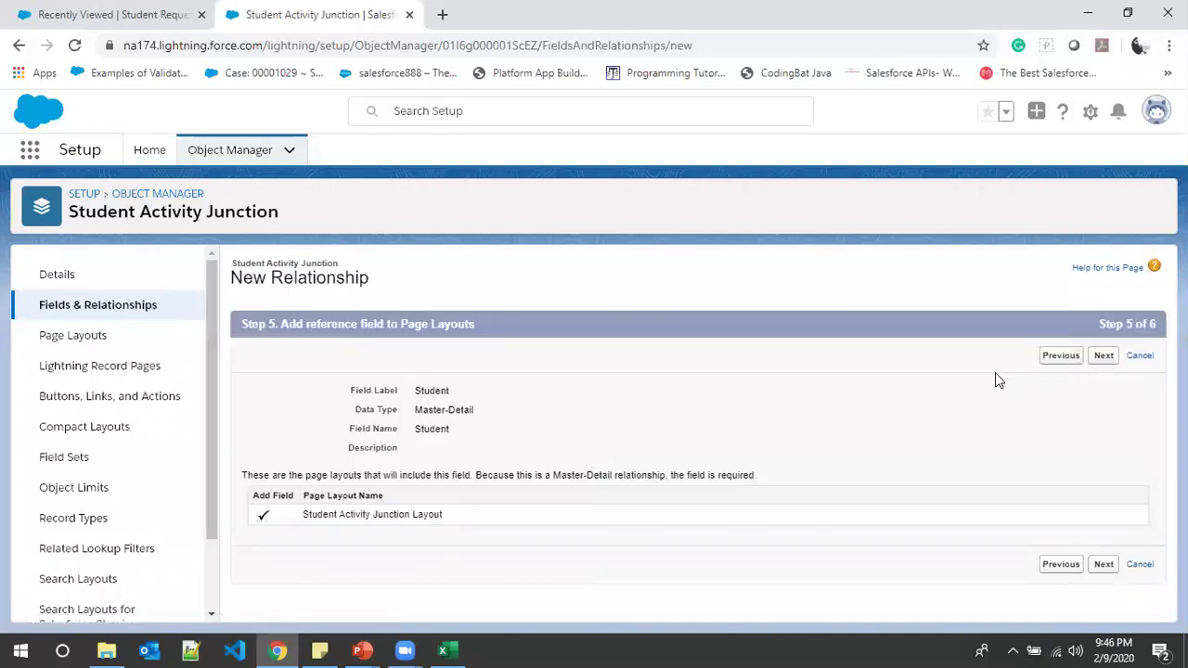
left_click(1105, 361)
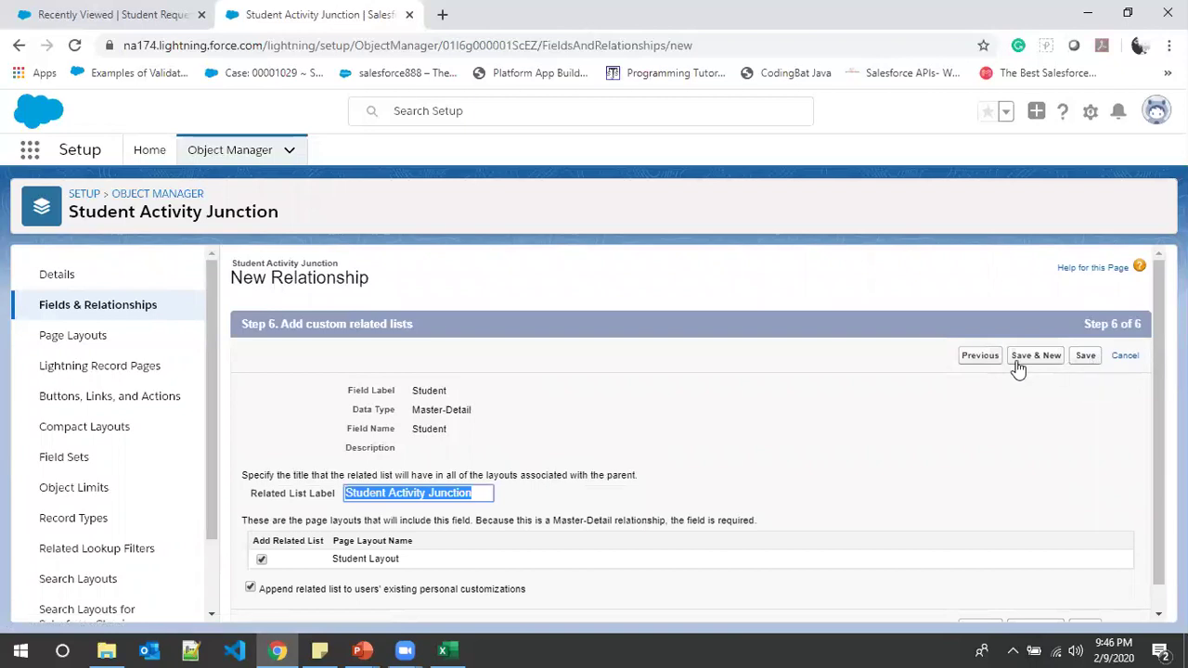
left_click(1020, 367)
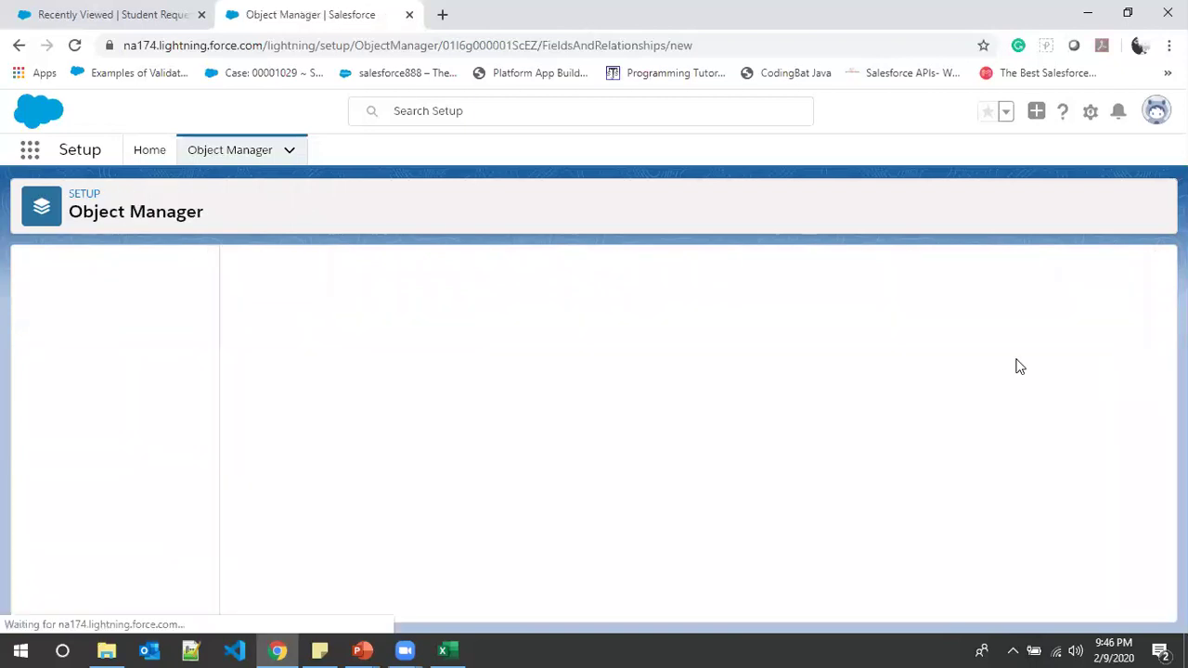
Choose the Master-Detail Relationship data type for the second field and relate it to the Student Activity object
scroll(436, 434, "down", 1)
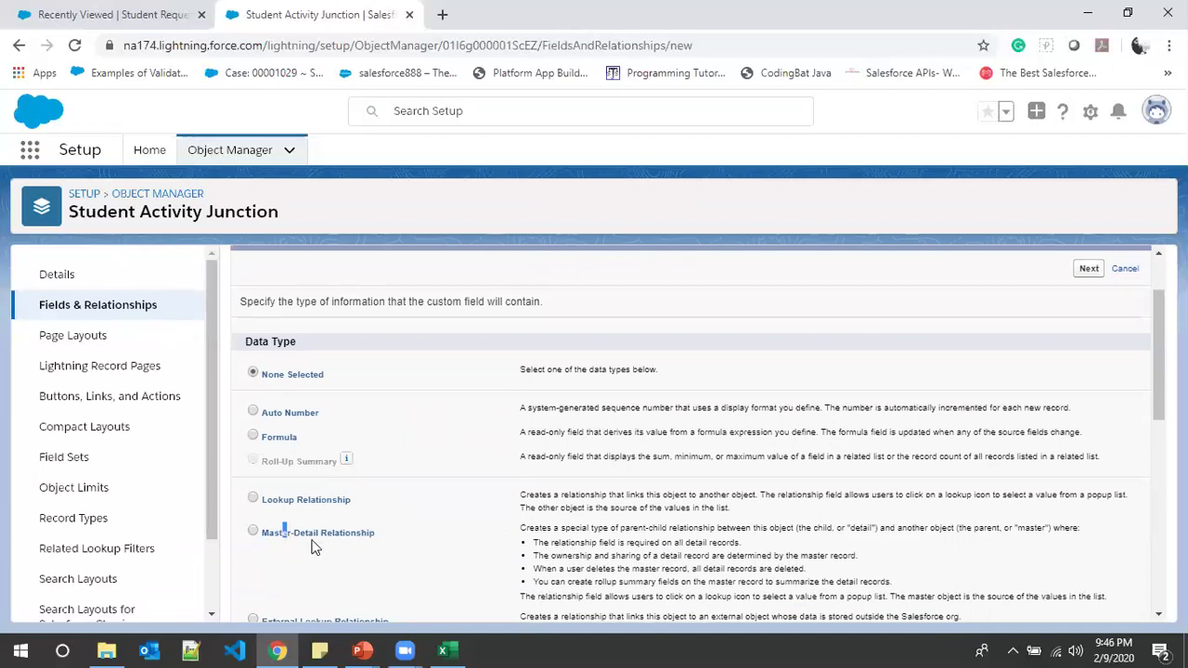
left_click(253, 532)
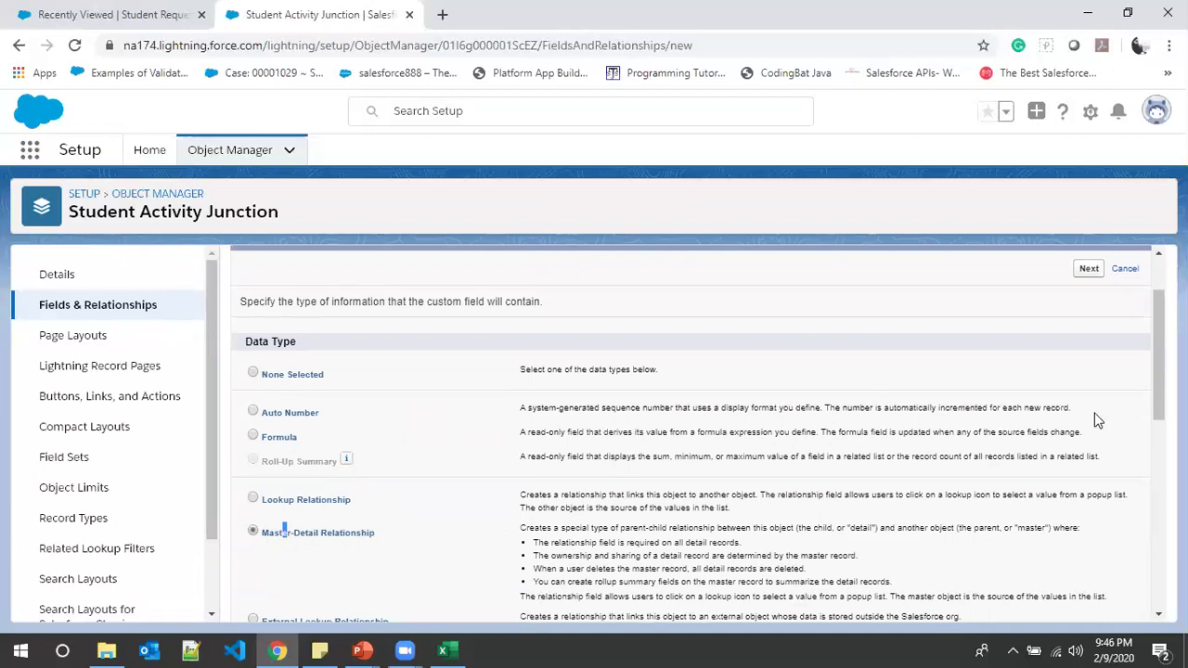
left_click(1088, 272)
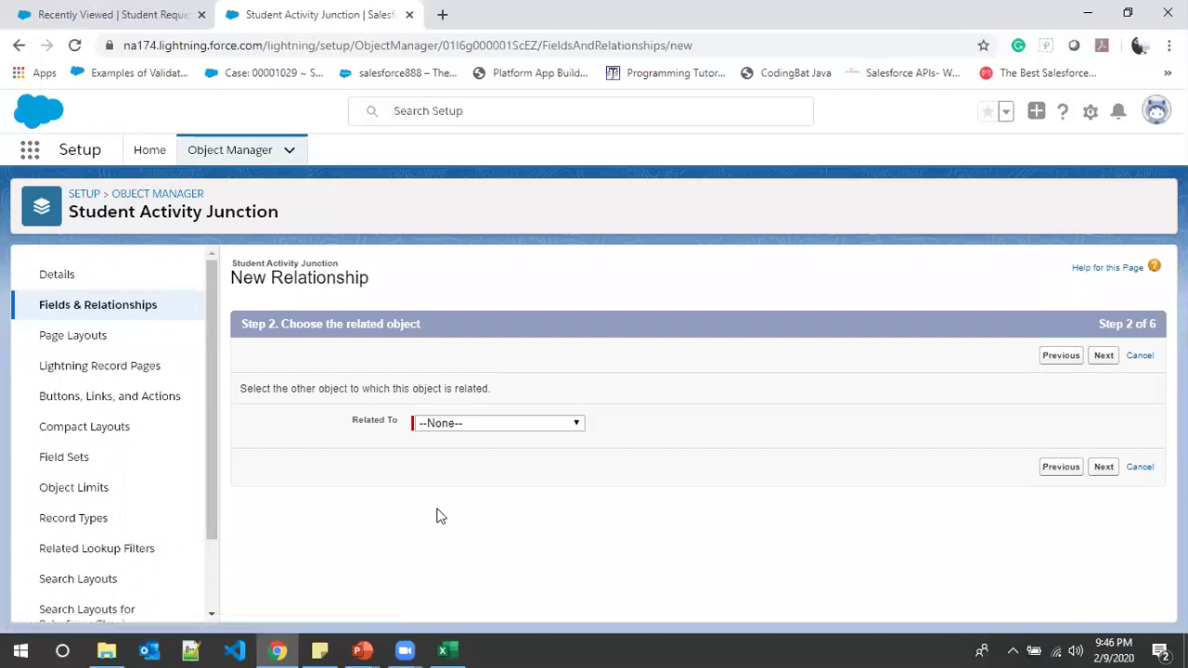
left_click(548, 426)
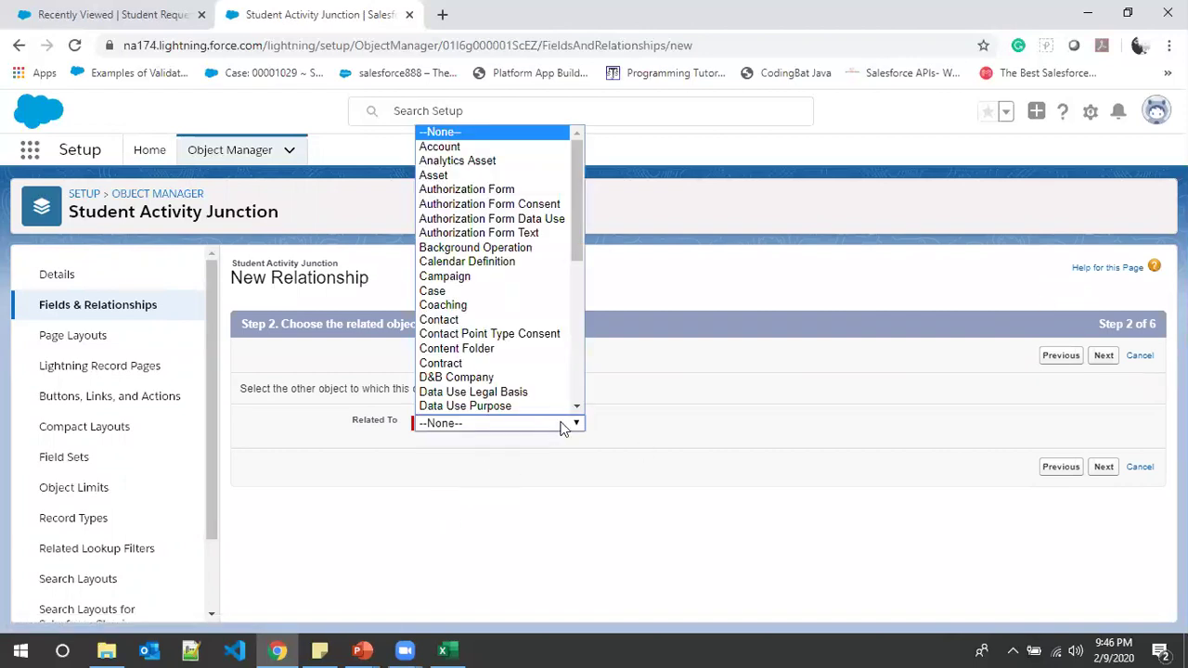
key("s")
key("s")
key("s")
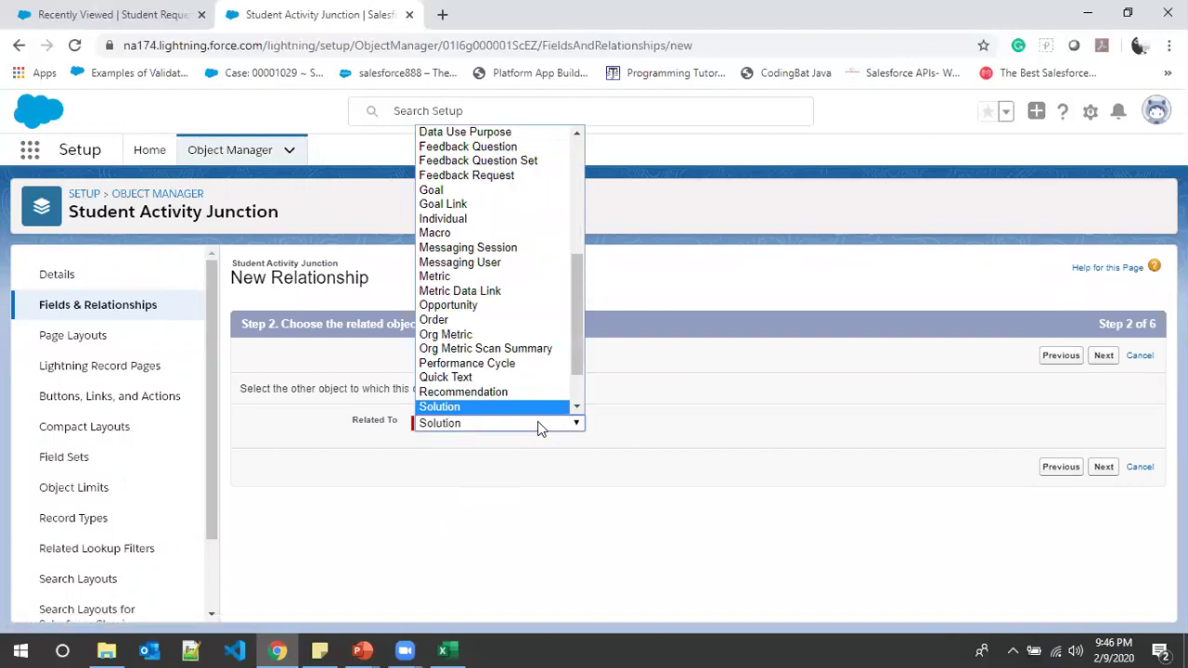
left_click(488, 362)
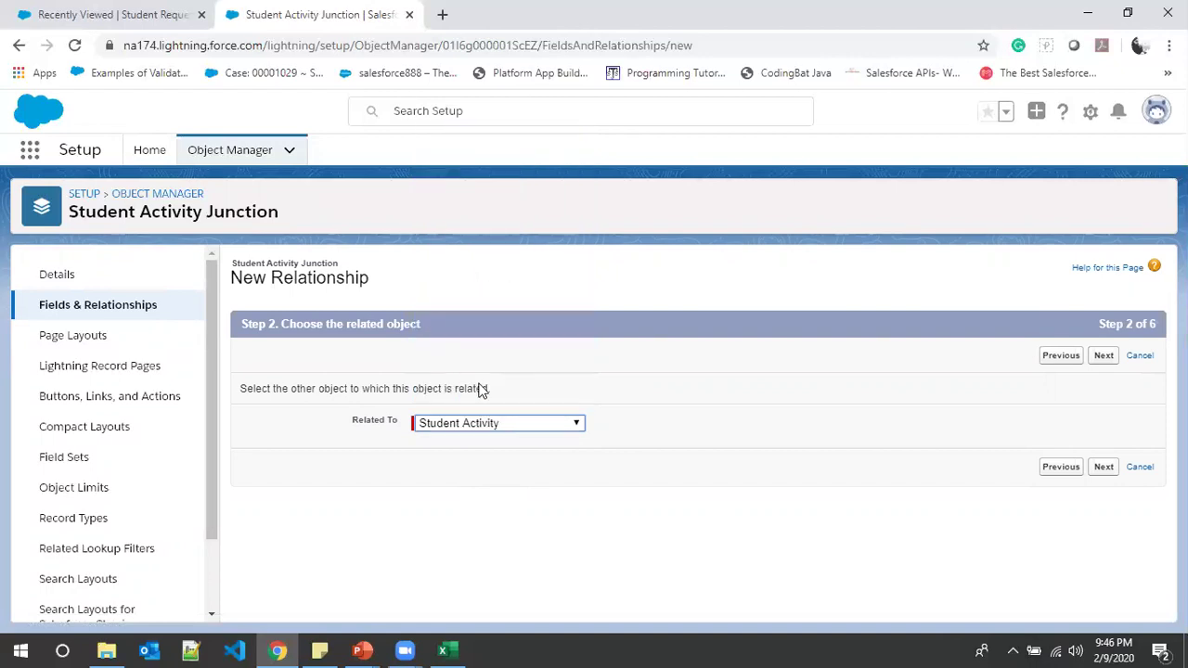
left_click(1099, 359)
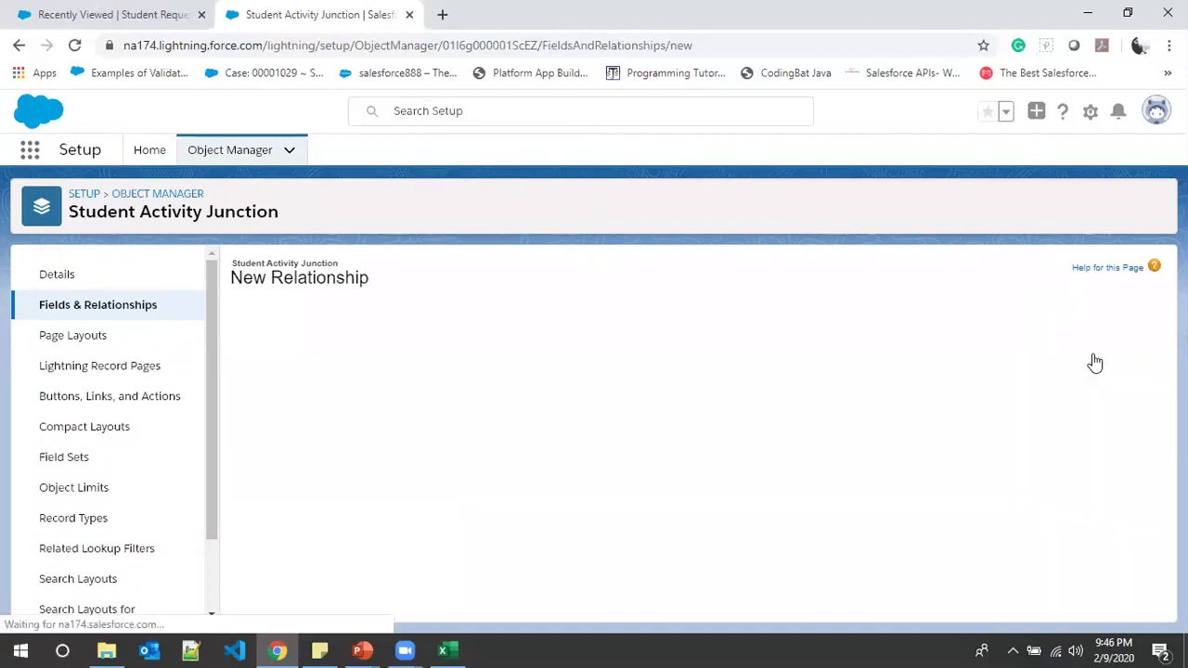
Accept the default name, field security, page layout and related list settings for the Student Activity field, and save it
left_click(488, 434)
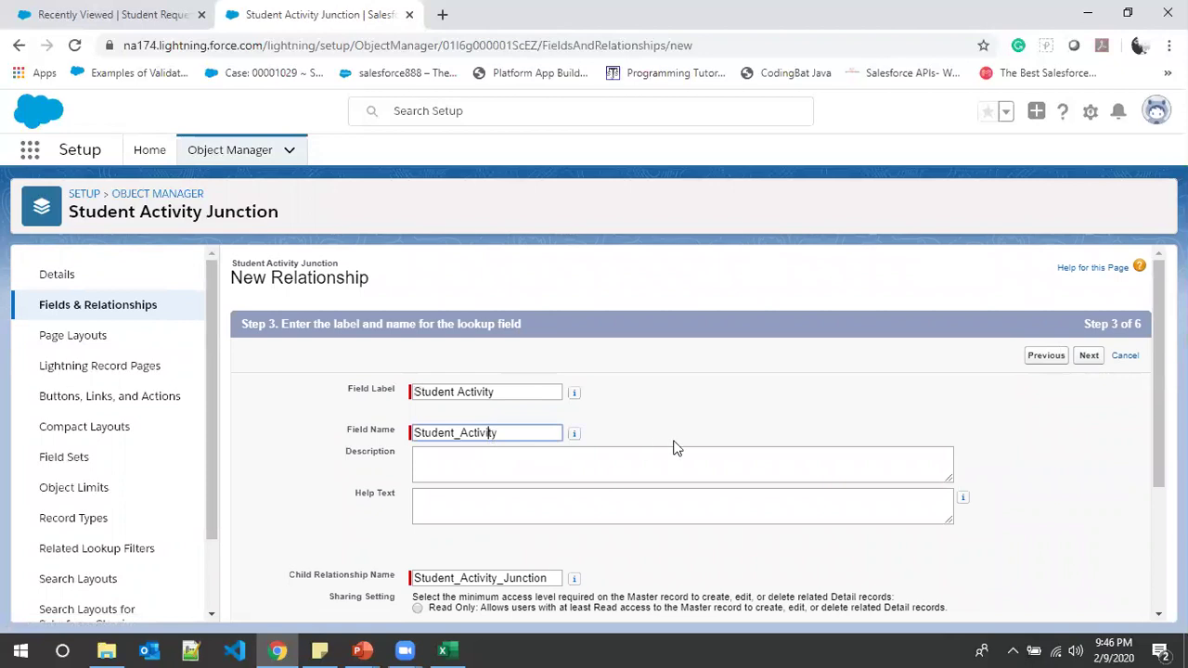
left_click(1089, 355)
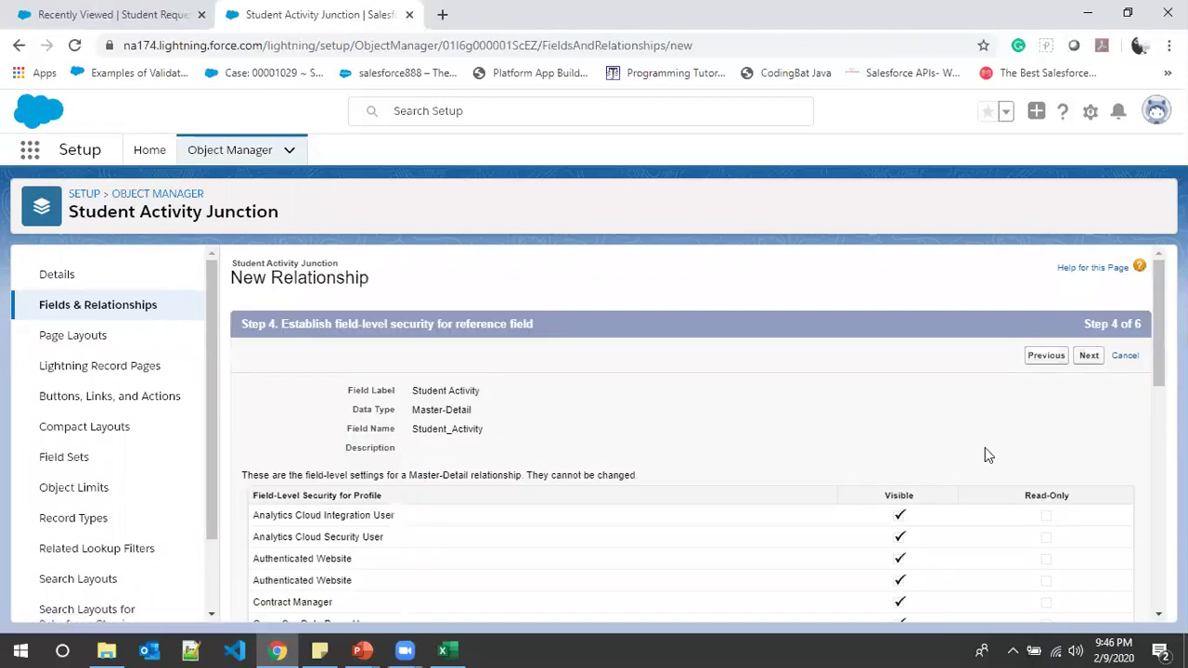
left_click(1085, 360)
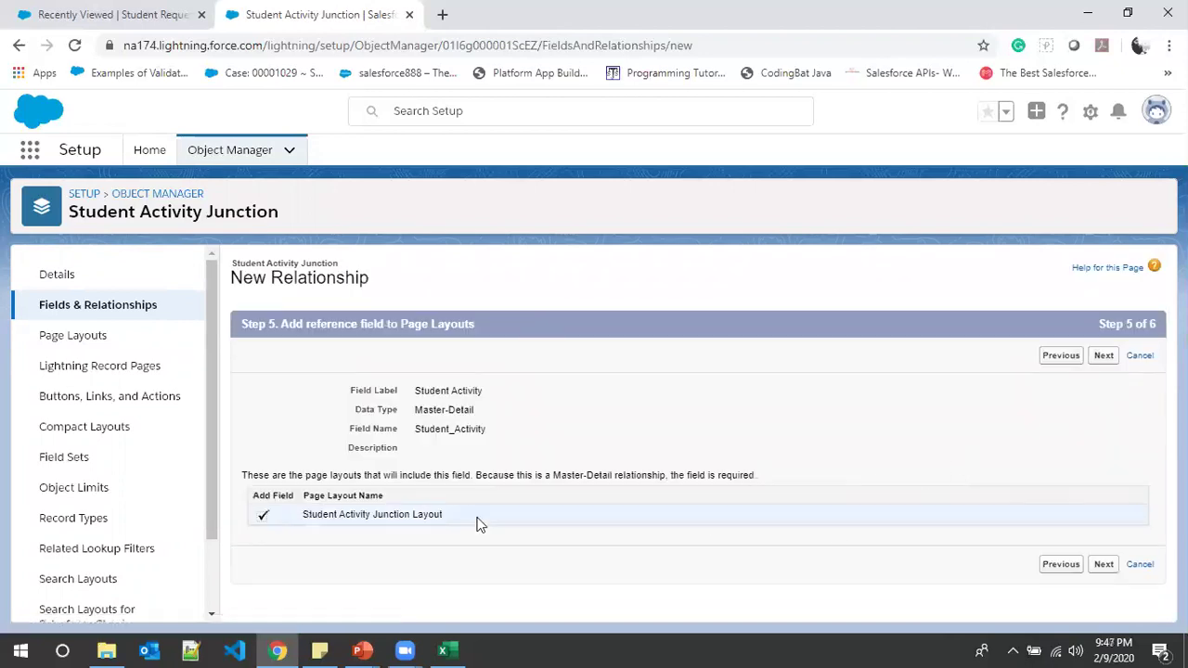
left_click(1104, 356)
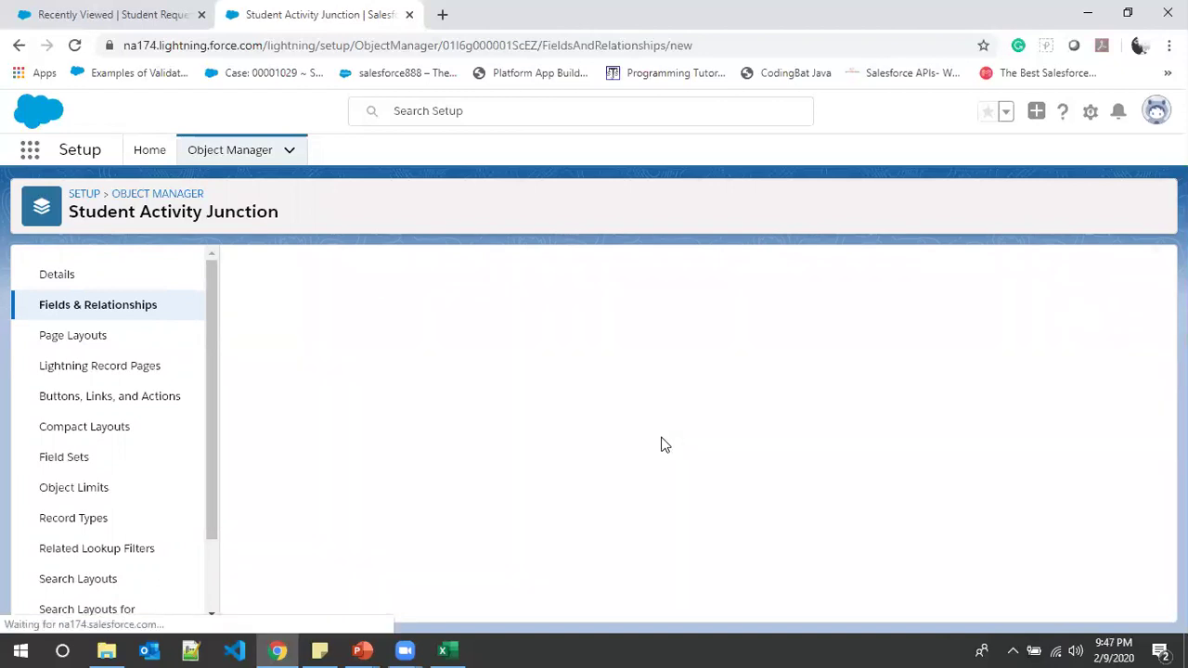
left_click(1084, 356)
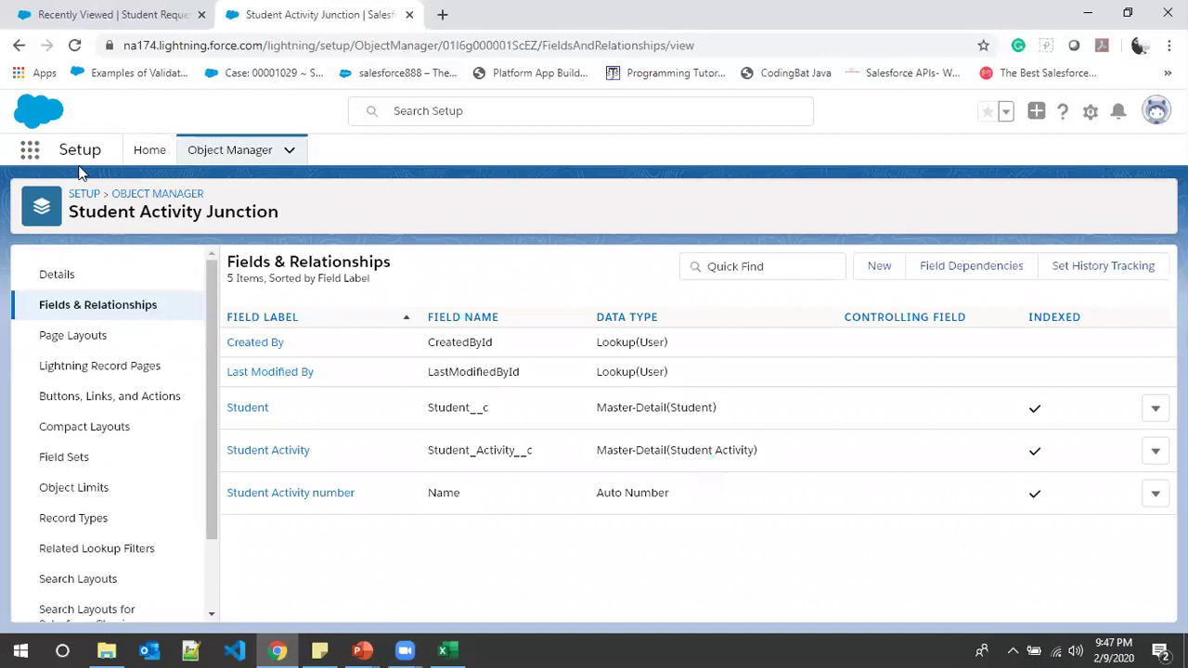
Close the old Student Request browser tab and open the Uplatz University app
left_click(201, 14)
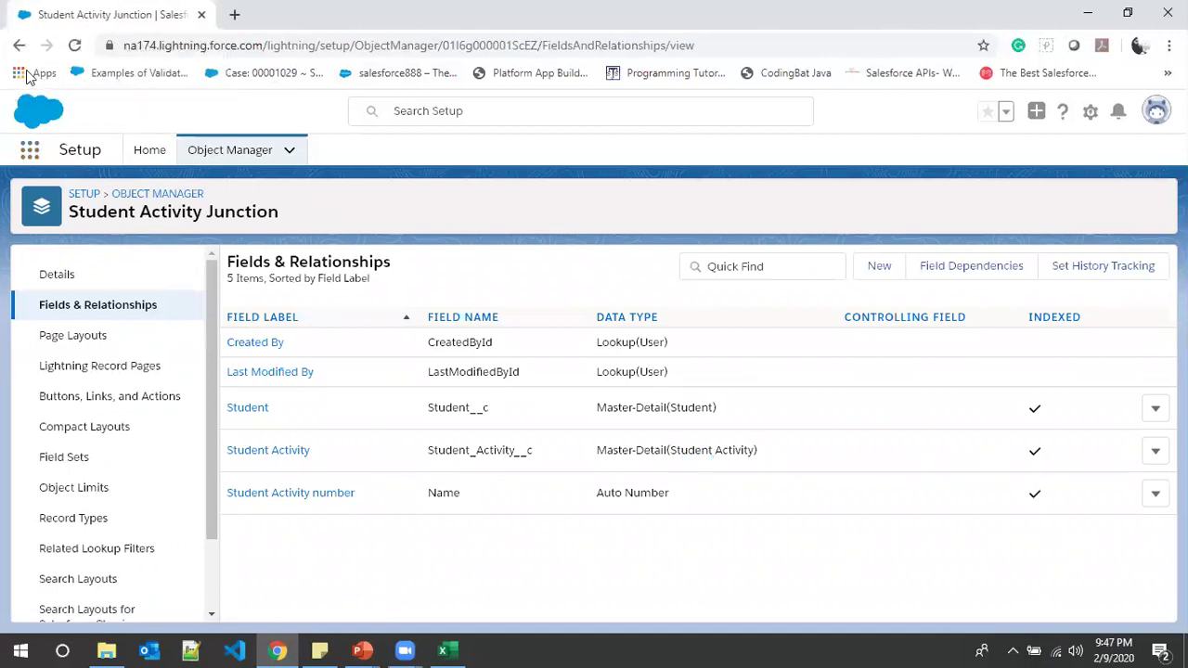
left_click(29, 151)
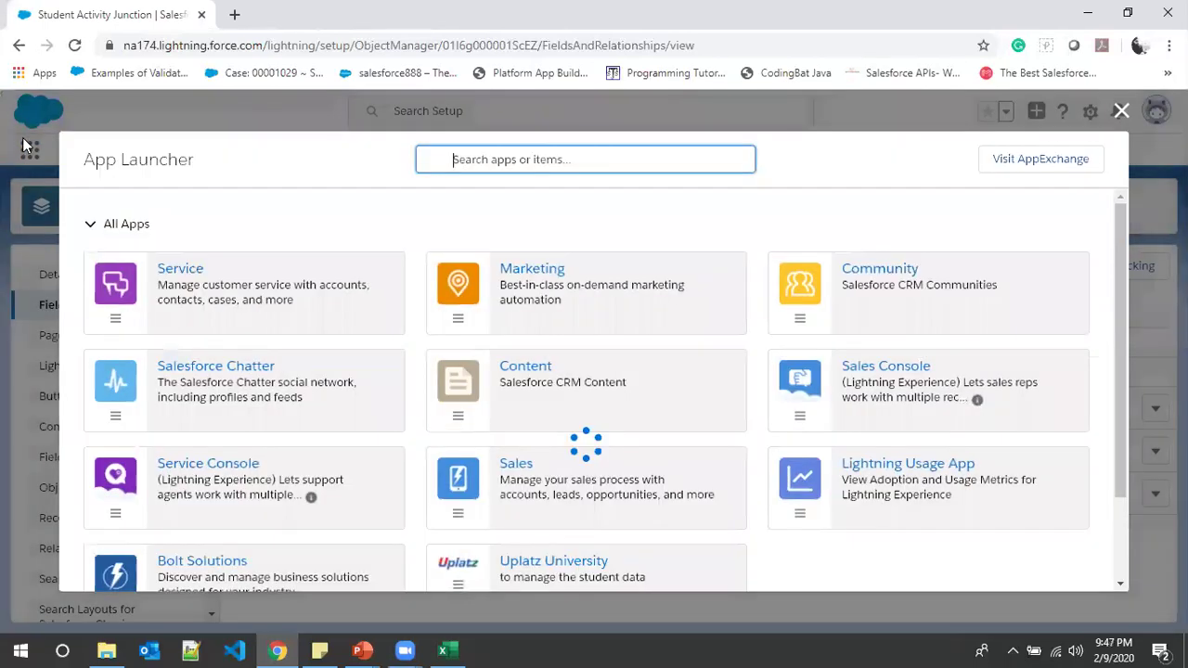
scroll(594, 446, "down", 2)
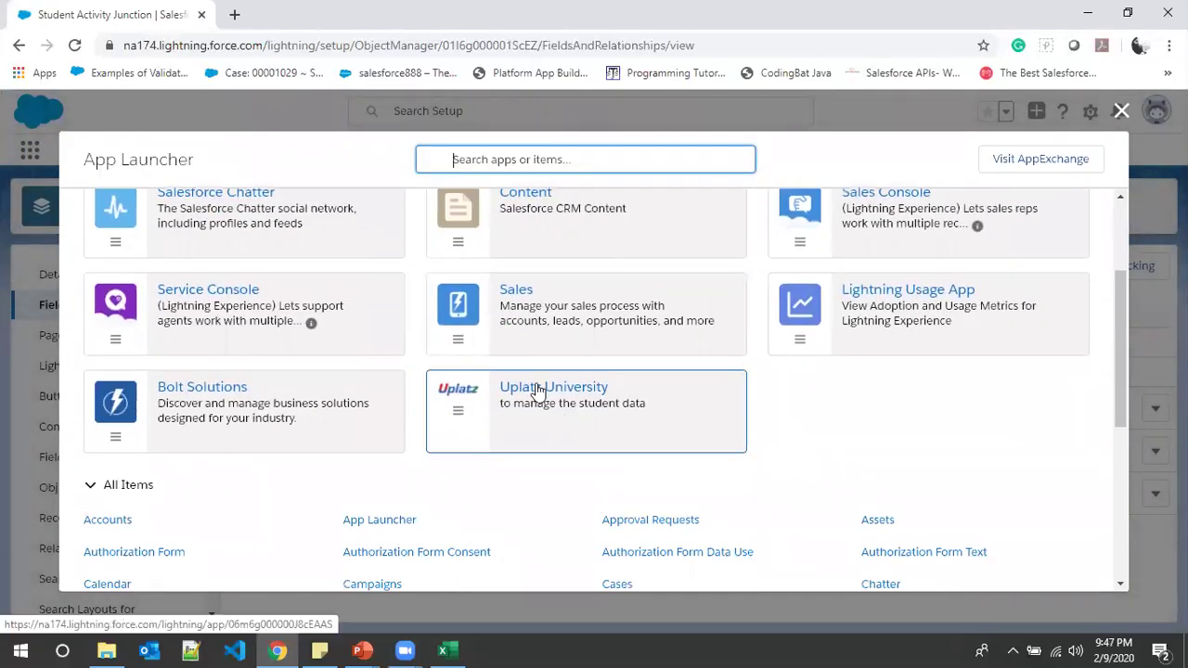
left_click(536, 391)
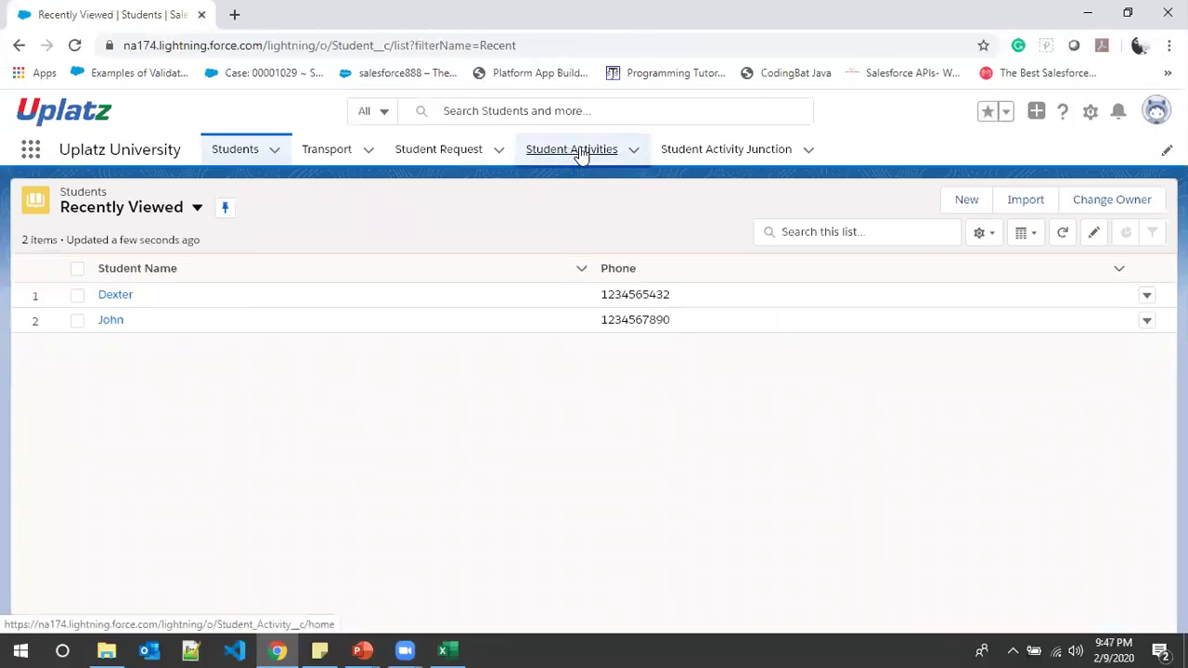
Create a student activity record named Music, enter the coach's name, and save it
left_click(576, 150)
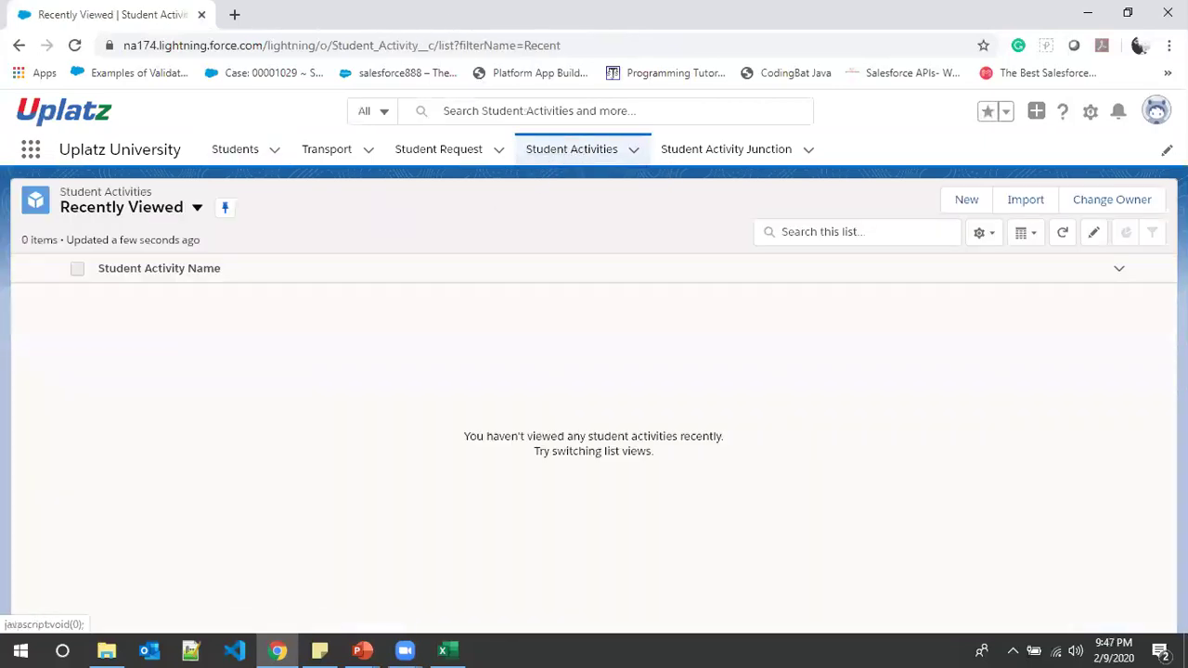
left_click(966, 200)
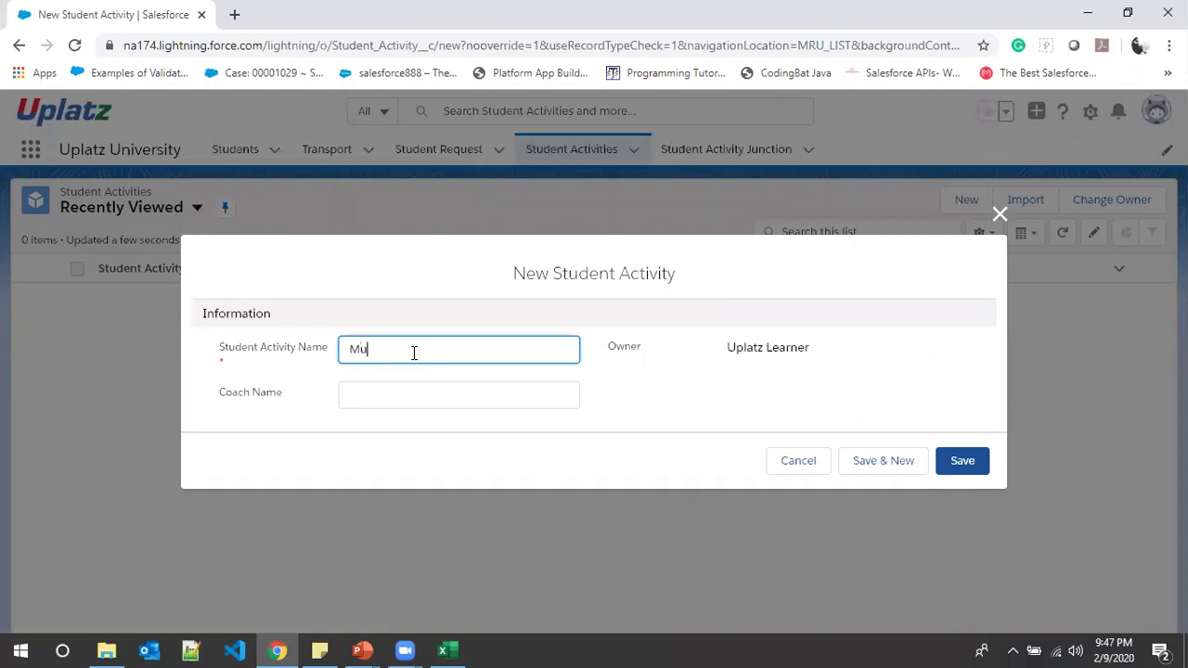
key("Tab")
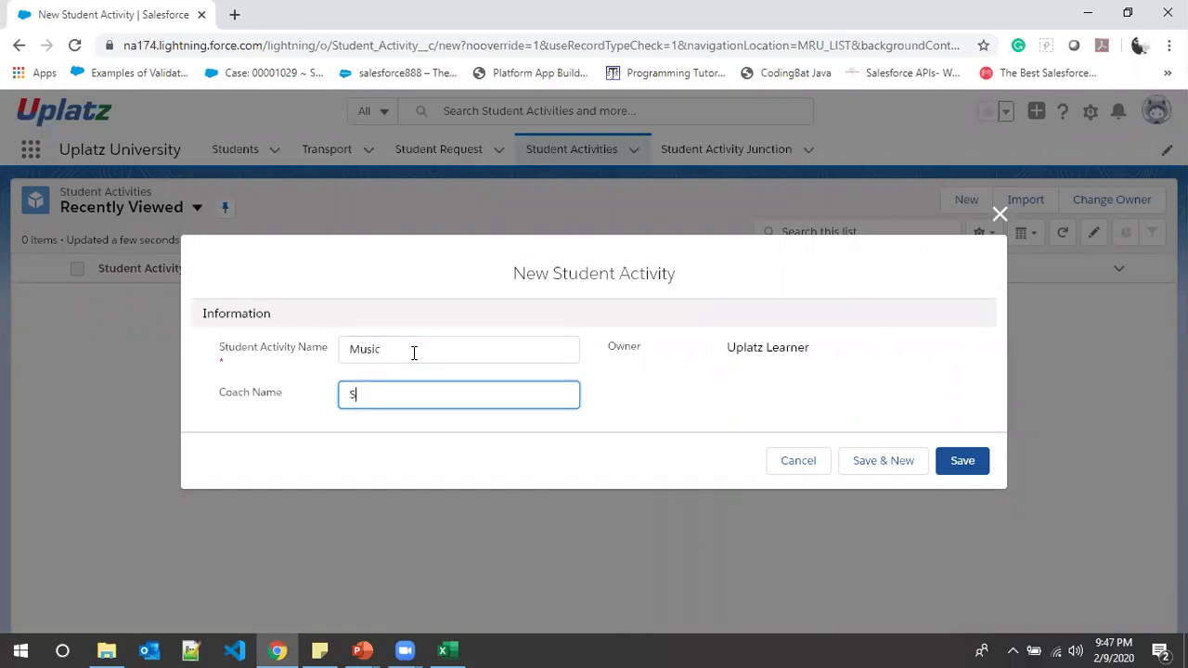
left_click(947, 460)
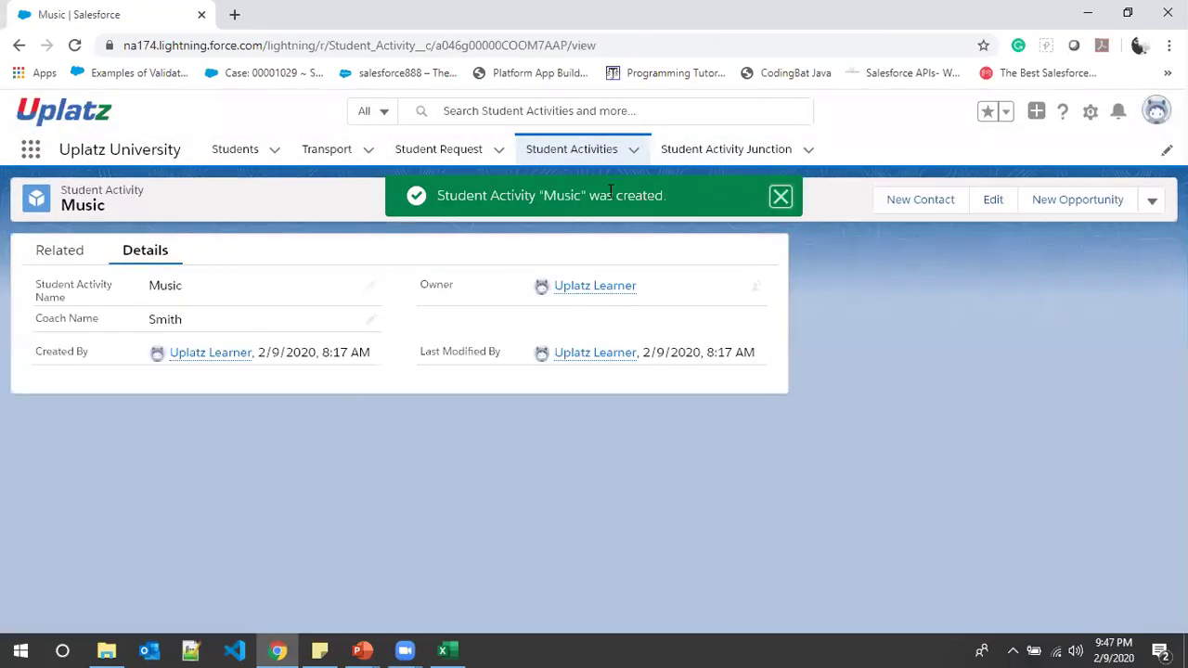
Create a student activity record named Football, enter the coach's name, and save it
left_click(631, 150)
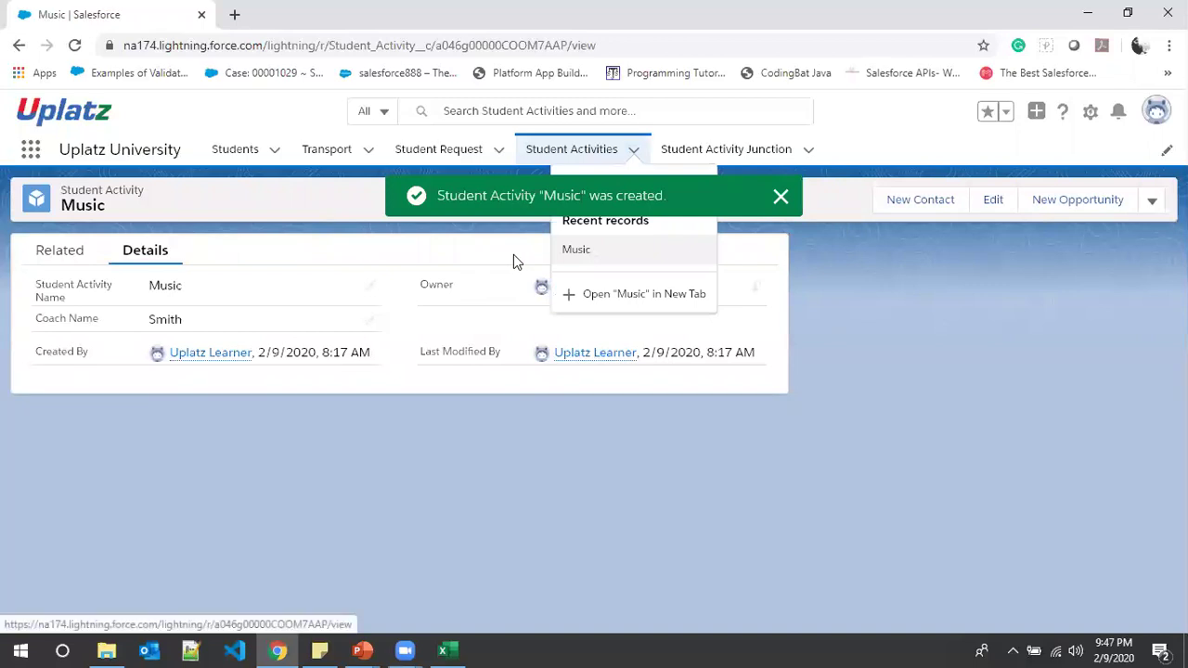
left_click(460, 248)
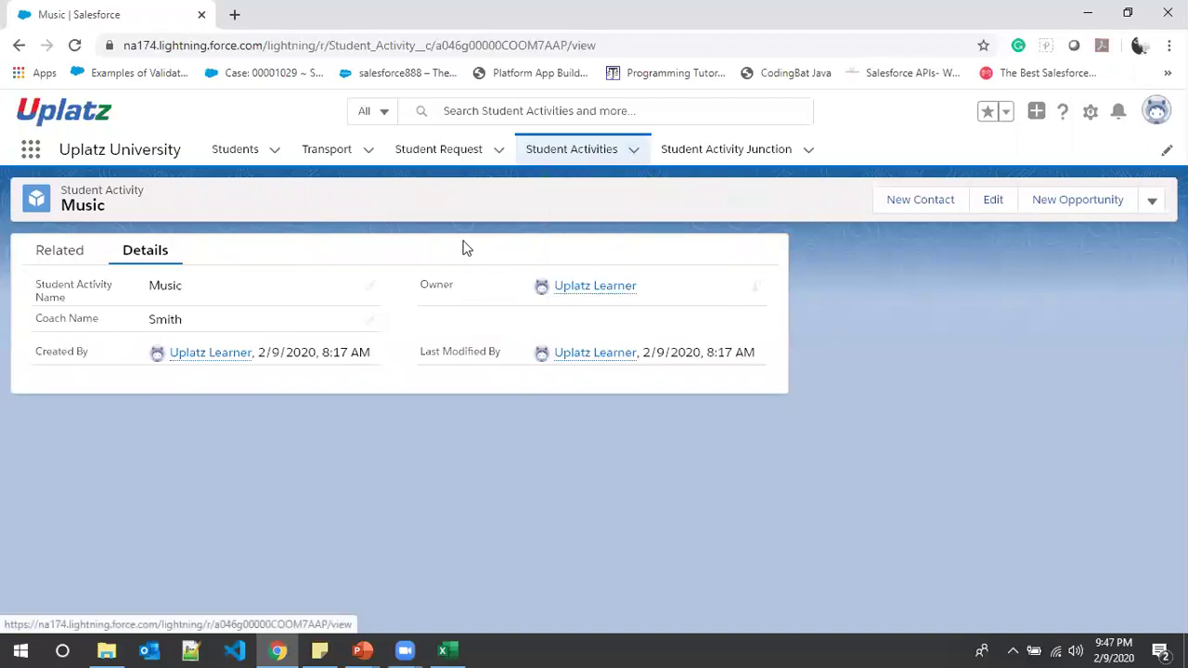
left_click(635, 151)
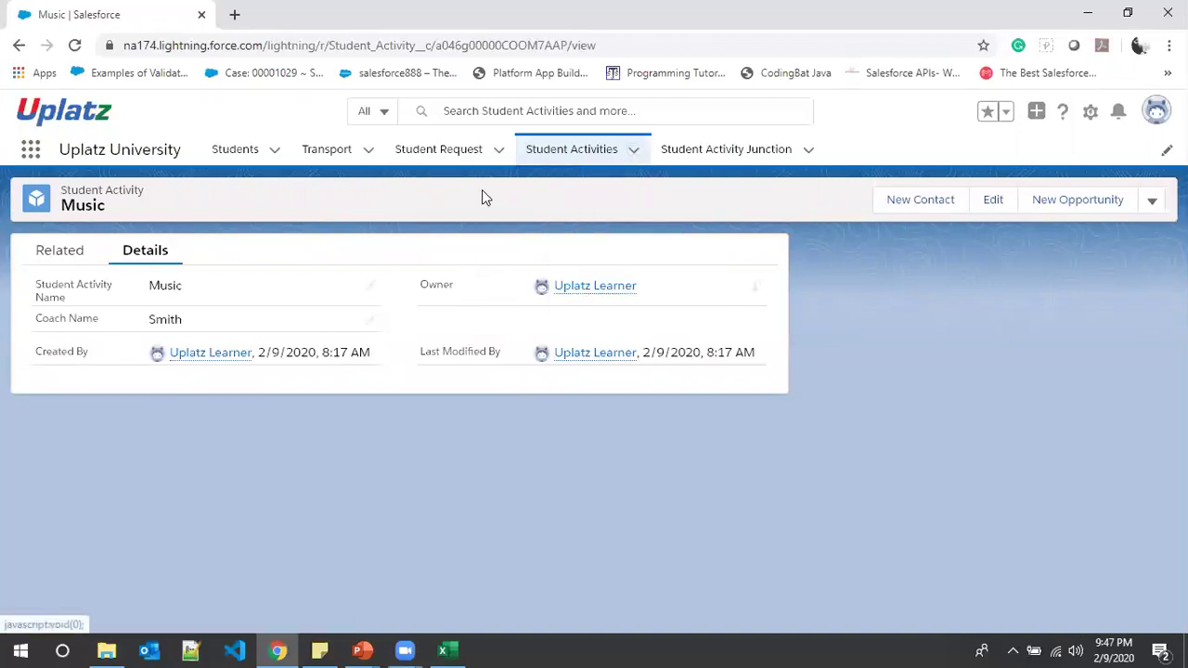
left_click(635, 150)
left_click(605, 185)
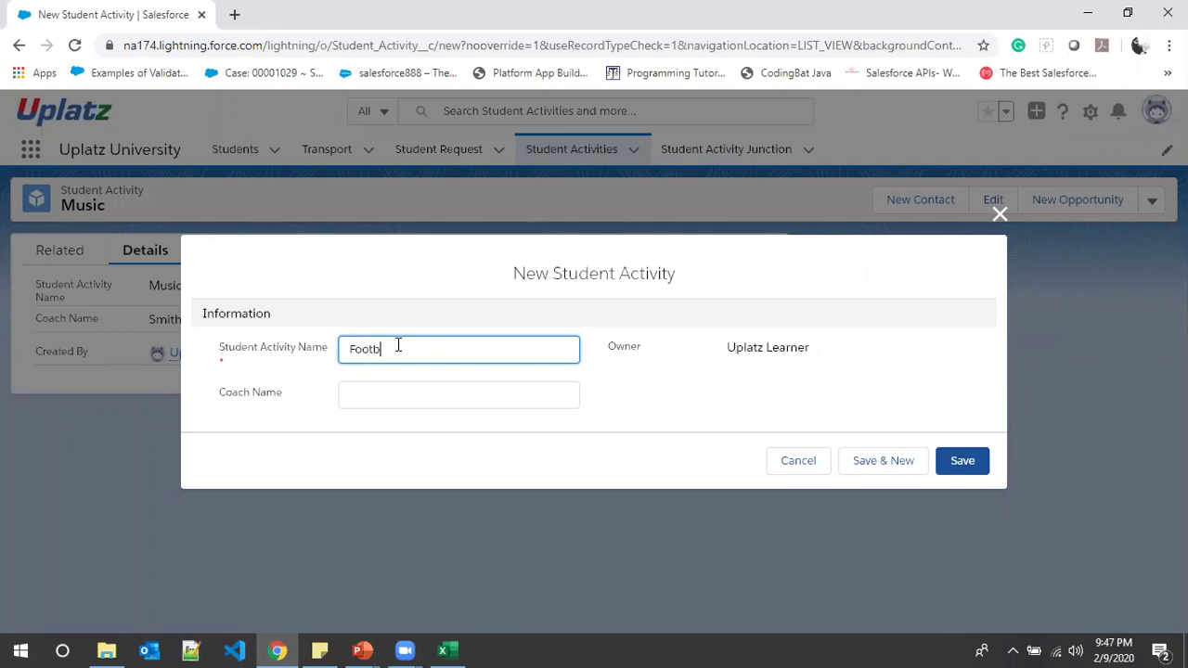
key("Tab")
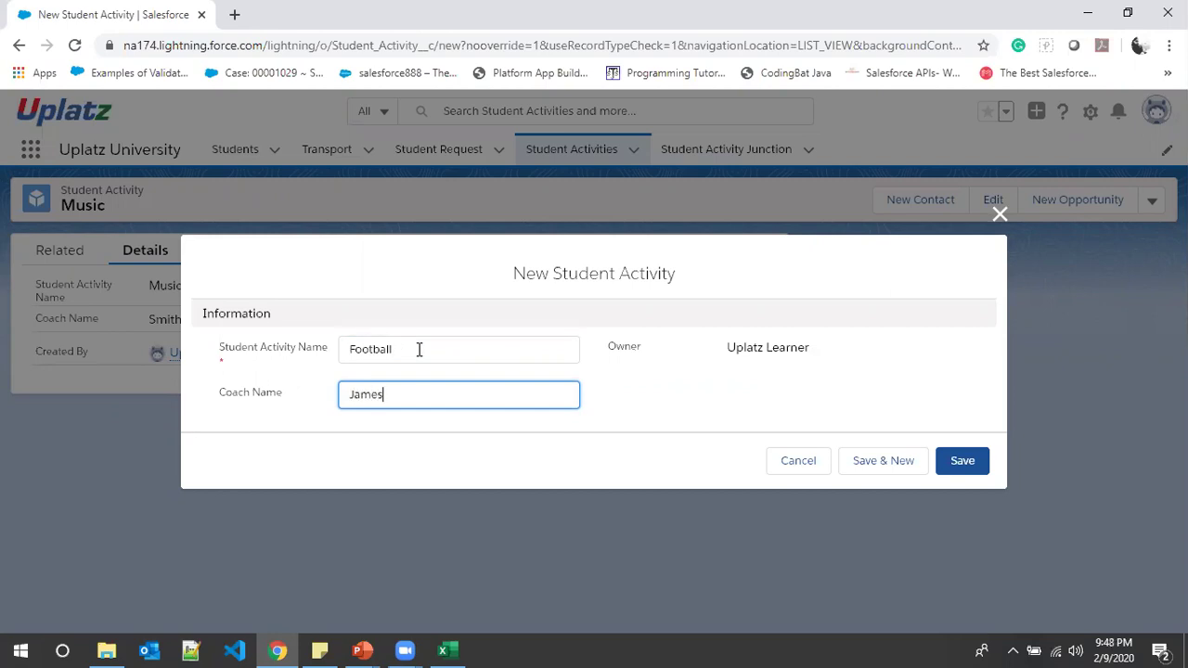
left_click(965, 462)
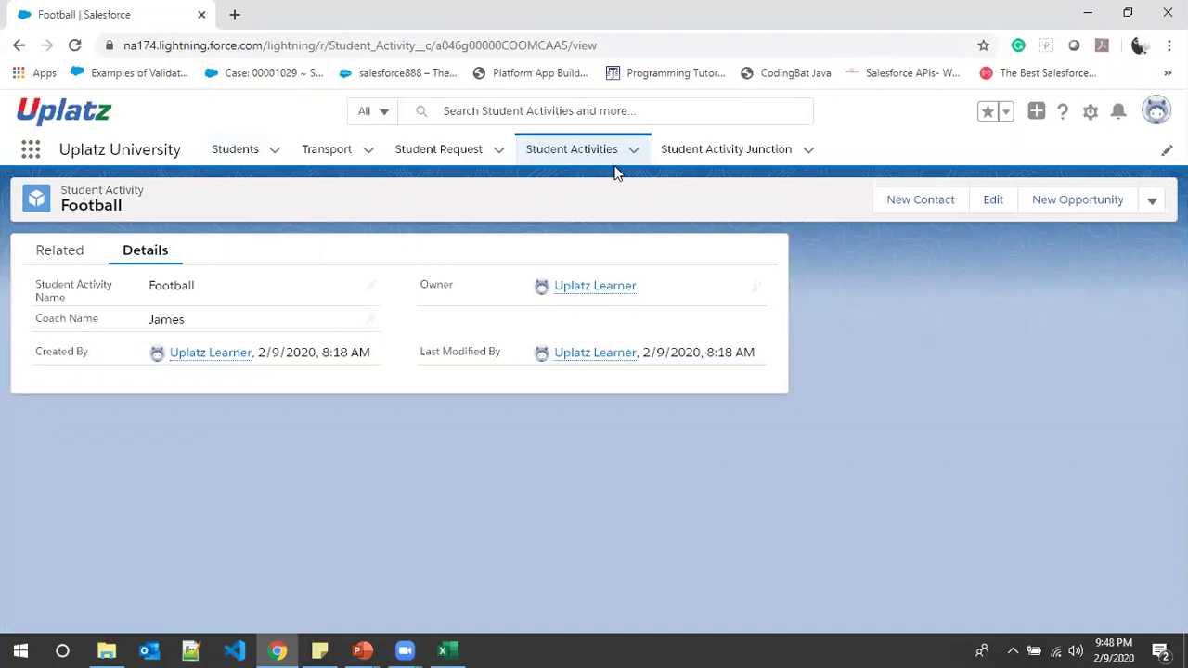
Create a Student Activity Junction record linking the first suggested student to the Music activity, and save it
left_click(713, 154)
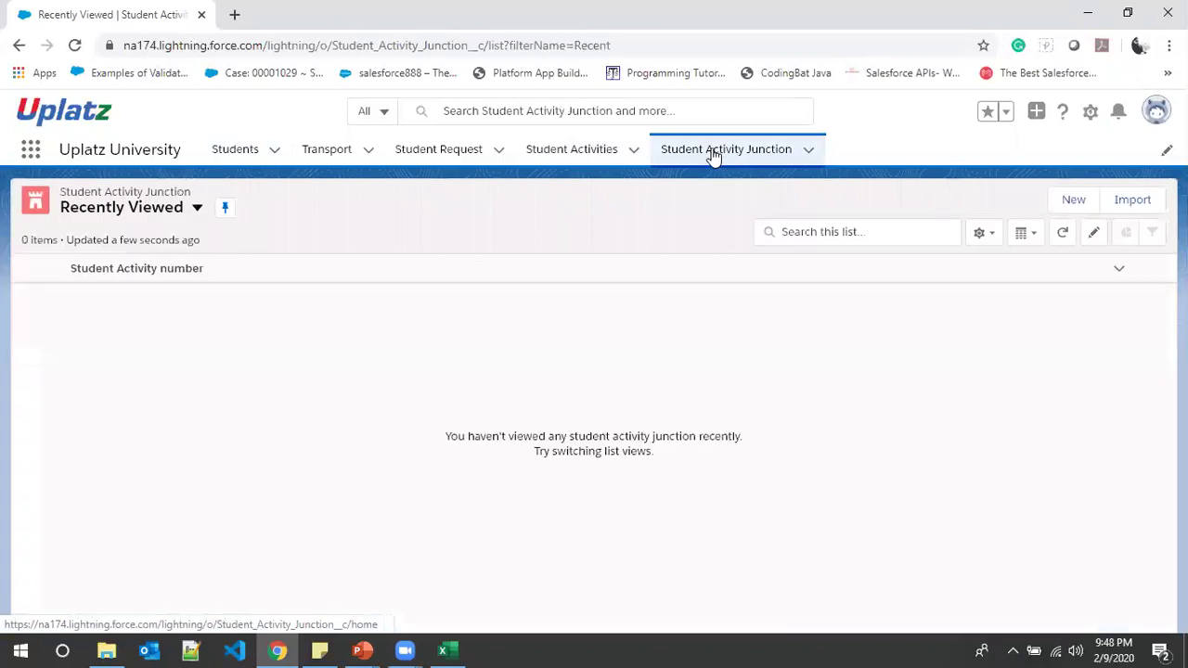
left_click(1077, 202)
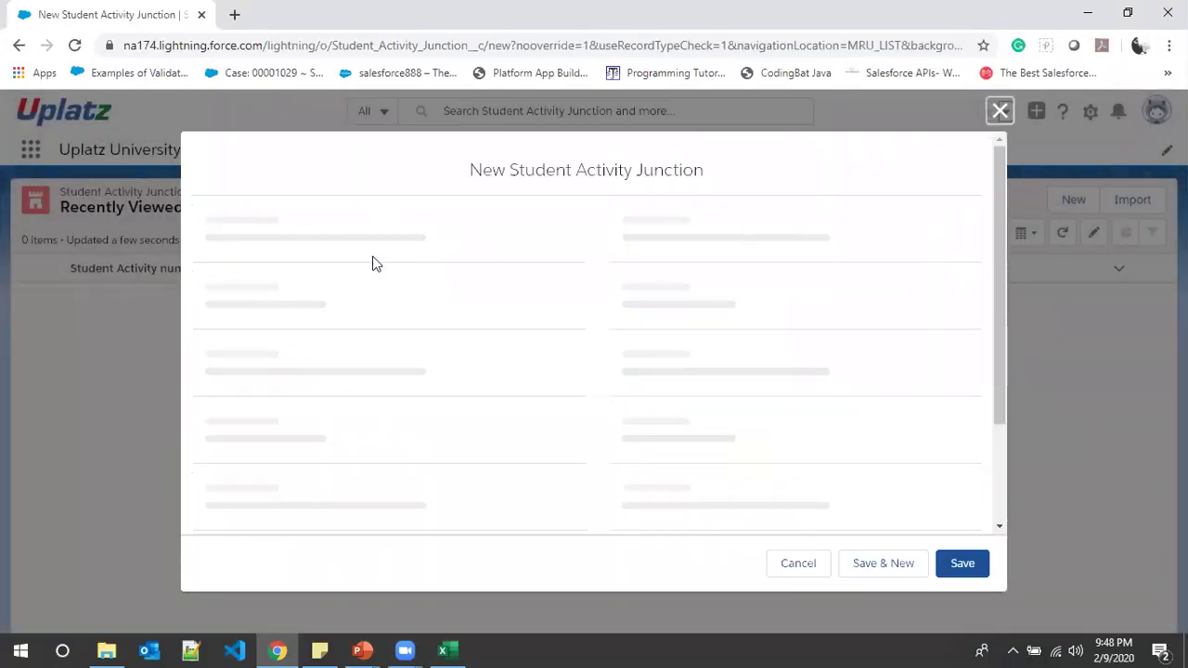
left_click(408, 372)
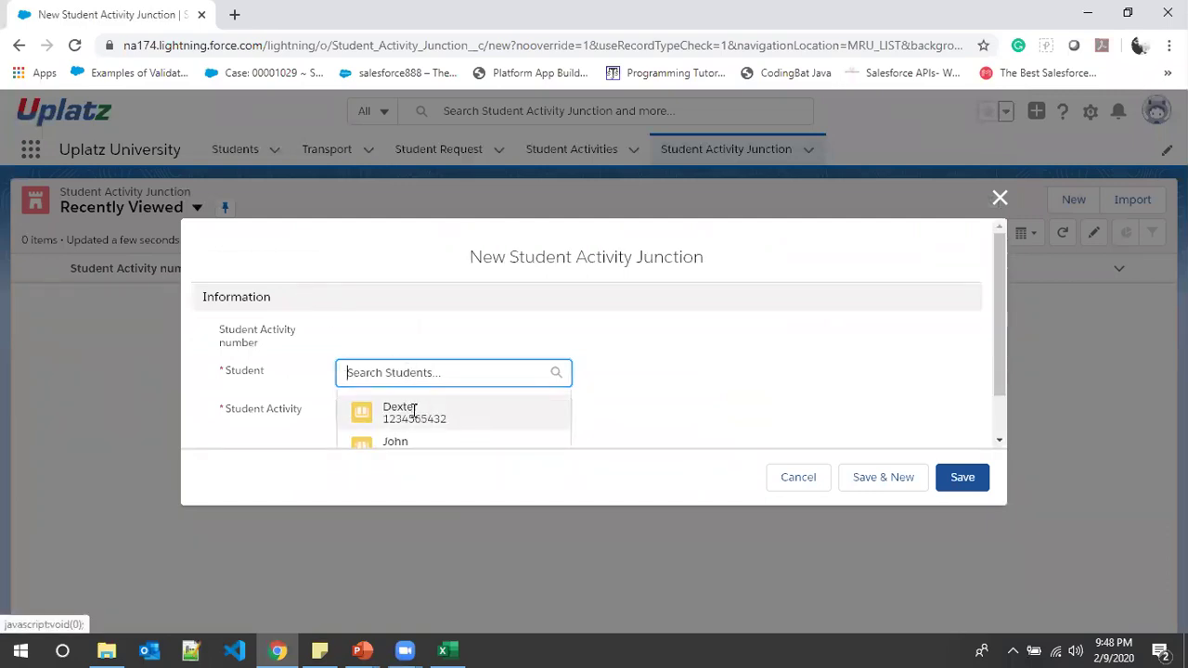
left_click(414, 411)
left_click(415, 418)
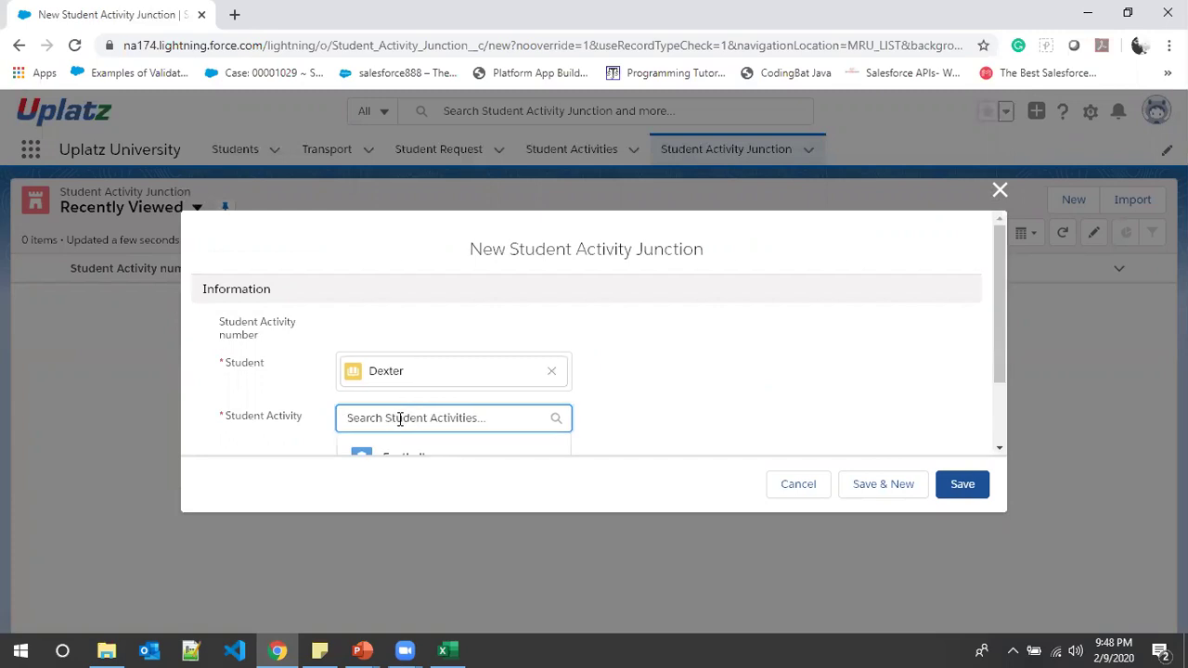
left_click(427, 412)
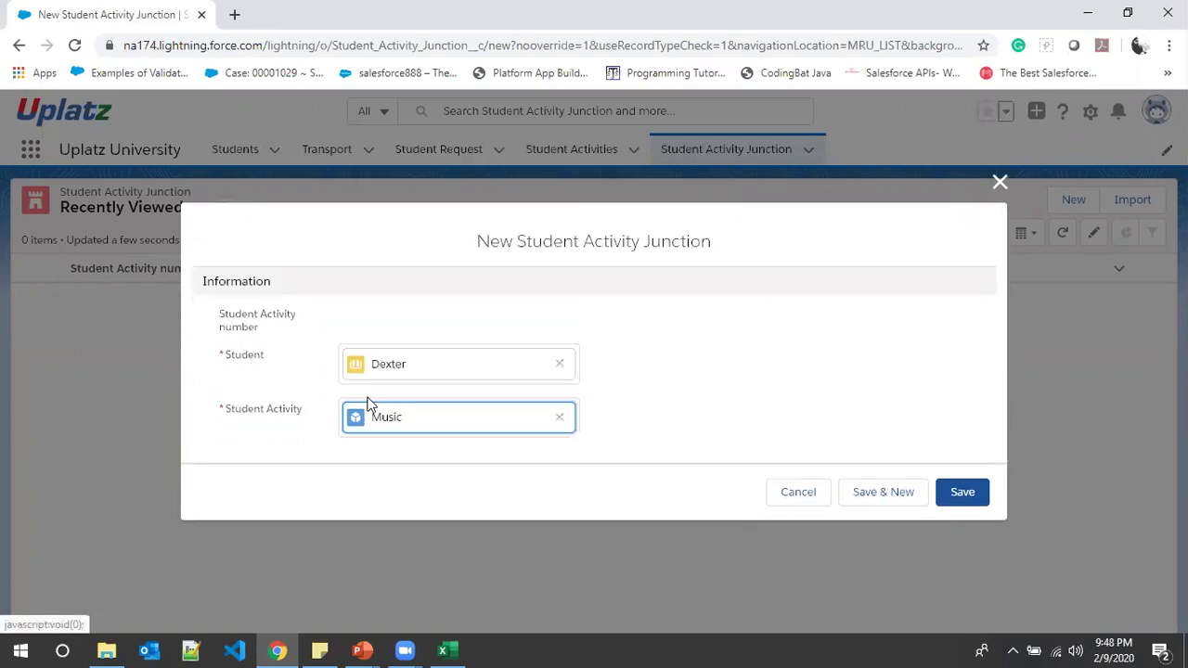
left_click(964, 492)
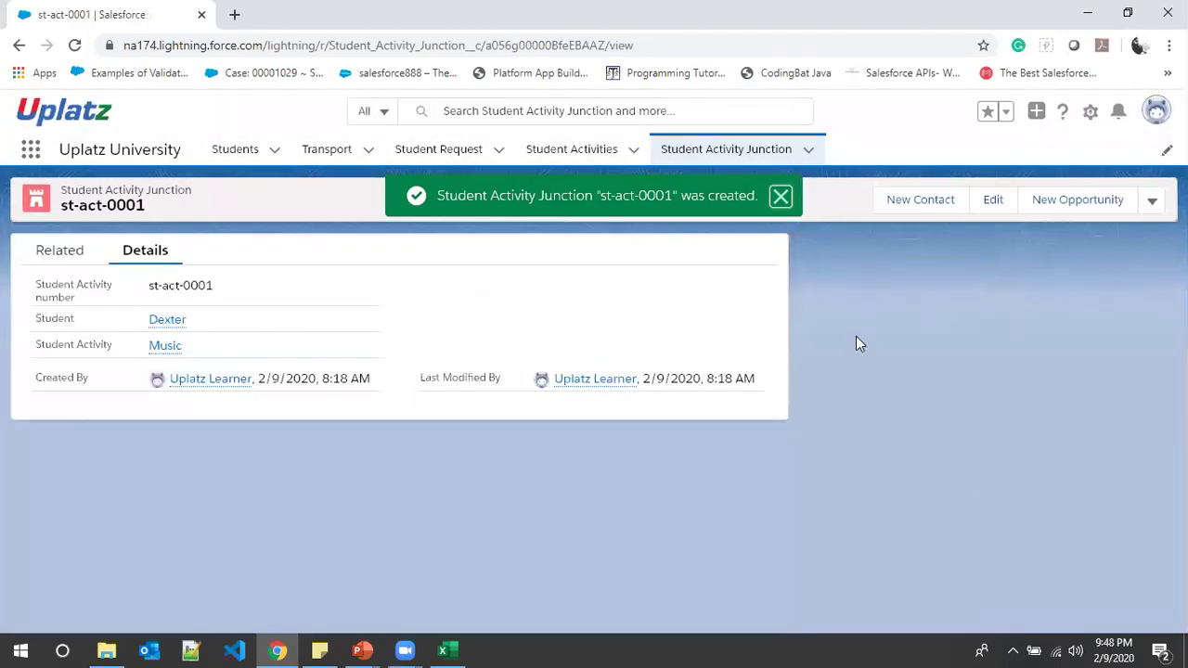
Create another Student Activity Junction record linking the second suggested student to the Music activity, and save it
left_click(808, 151)
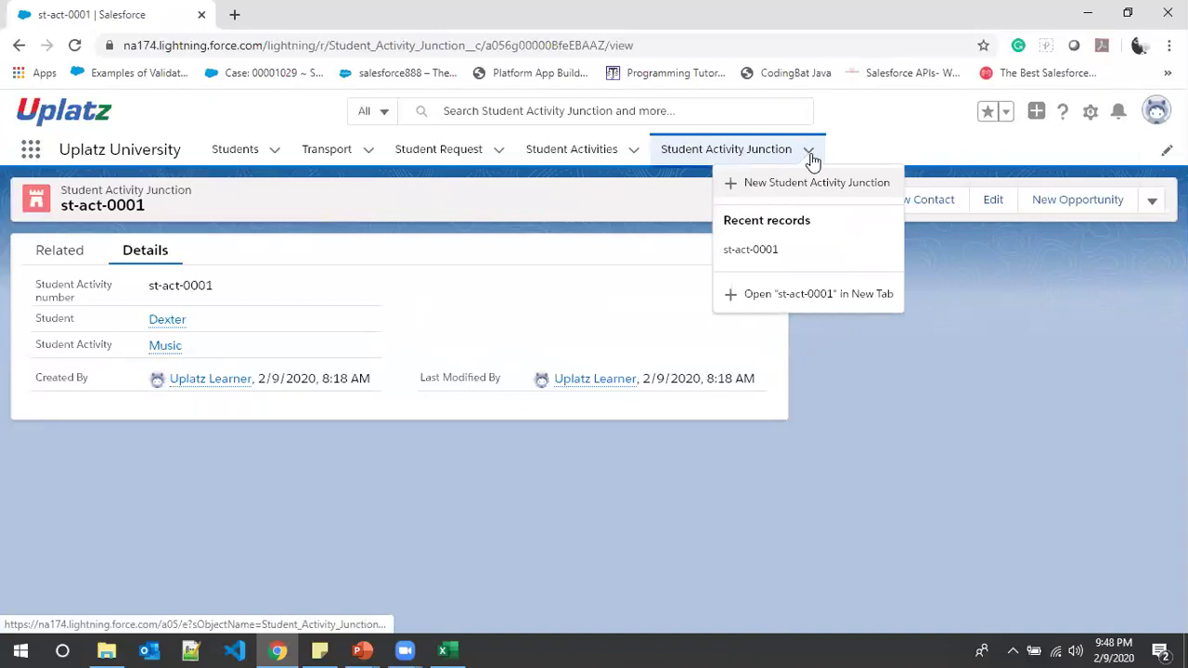
left_click(751, 185)
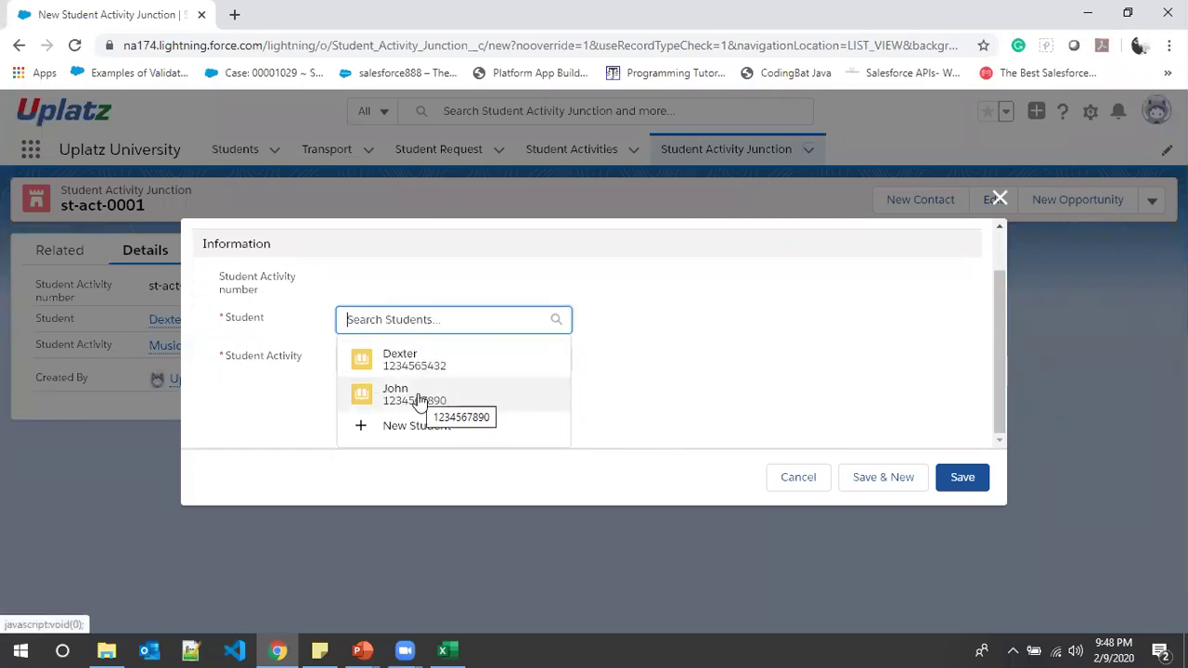
left_click(418, 400)
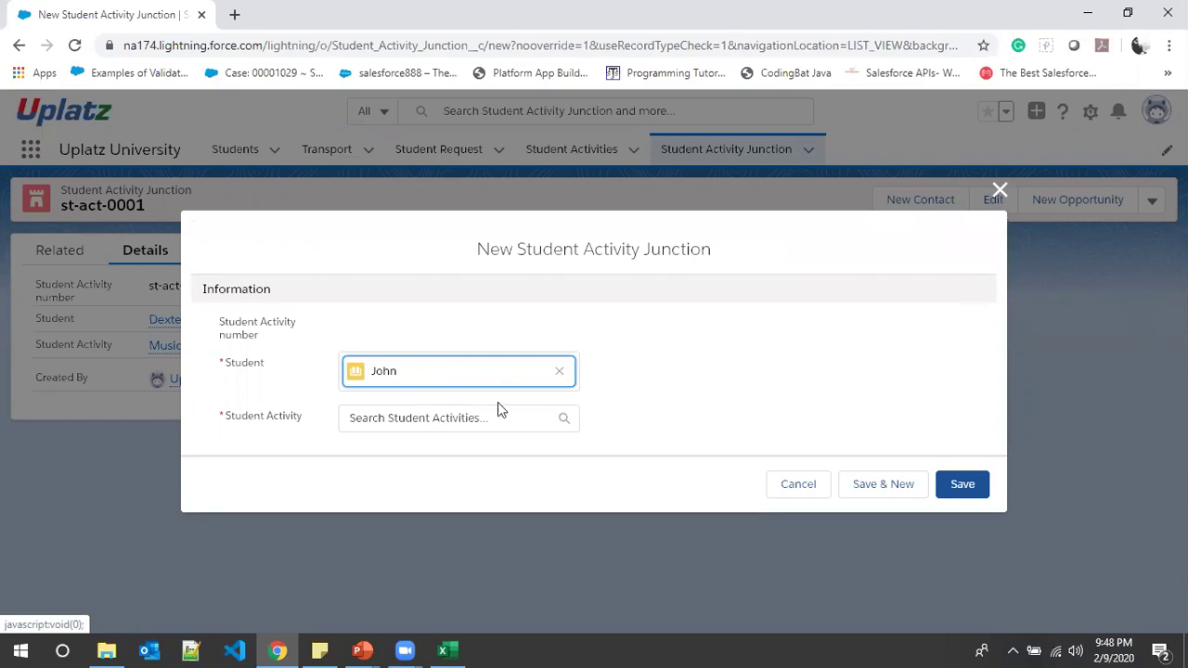
left_click(430, 418)
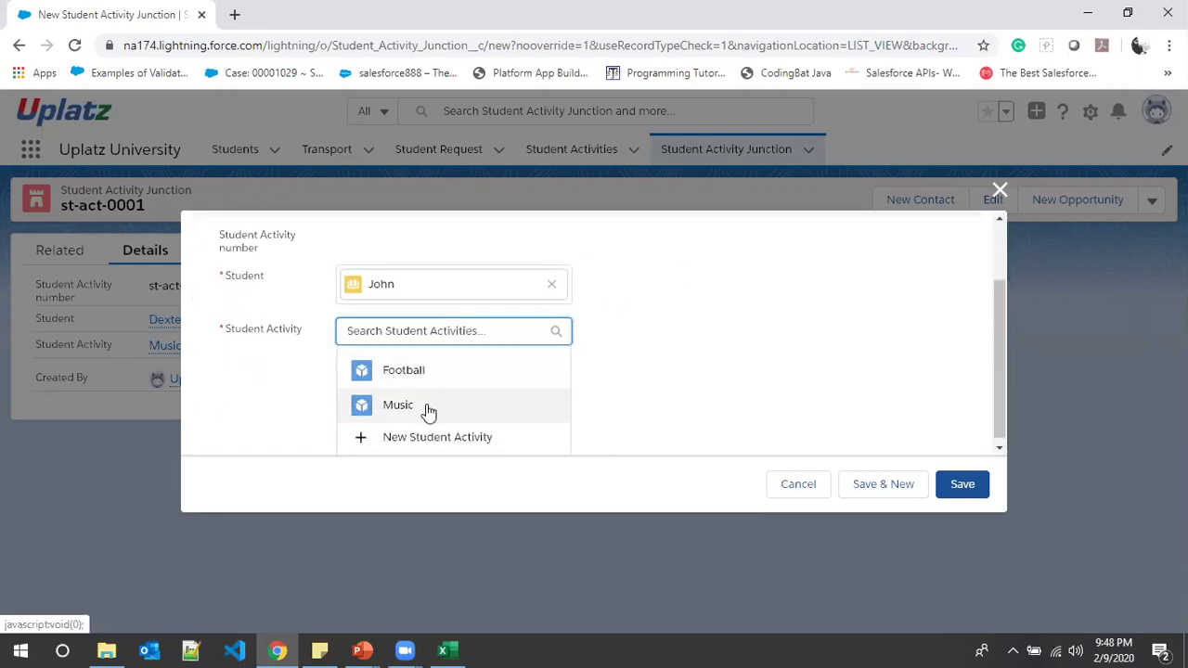
left_click(426, 409)
left_click(962, 493)
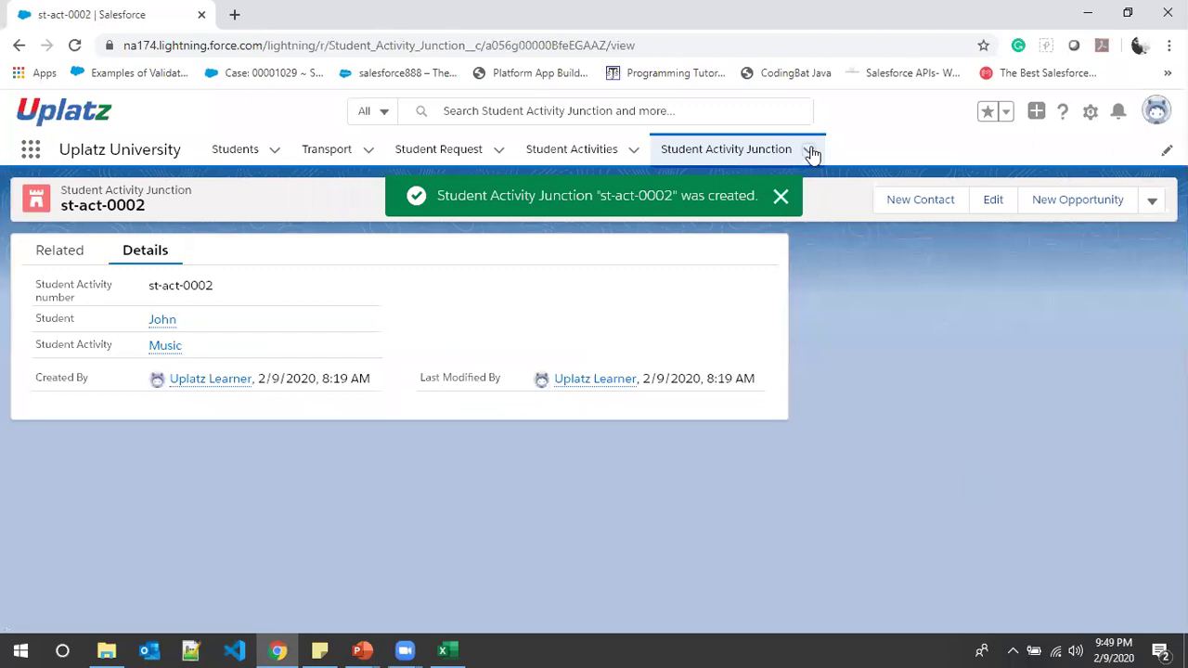
Create a third Student Activity Junction record linking the first suggested student to the Football activity, and save it
left_click(810, 151)
left_click(818, 183)
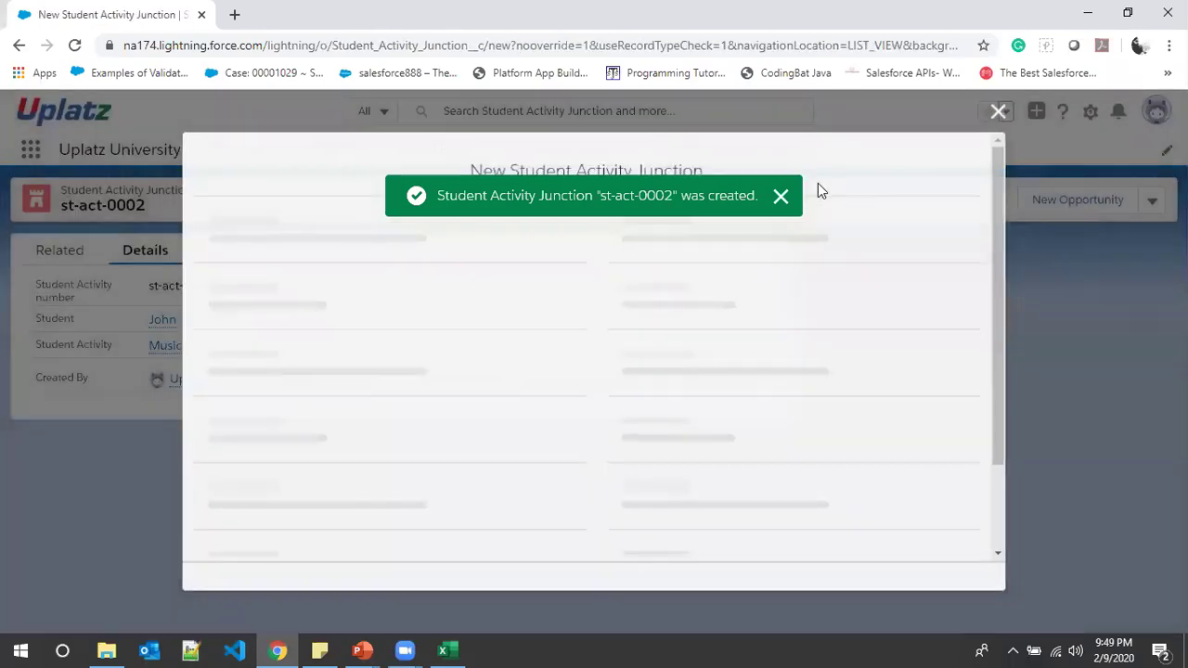
scroll(452, 388, "down", 1)
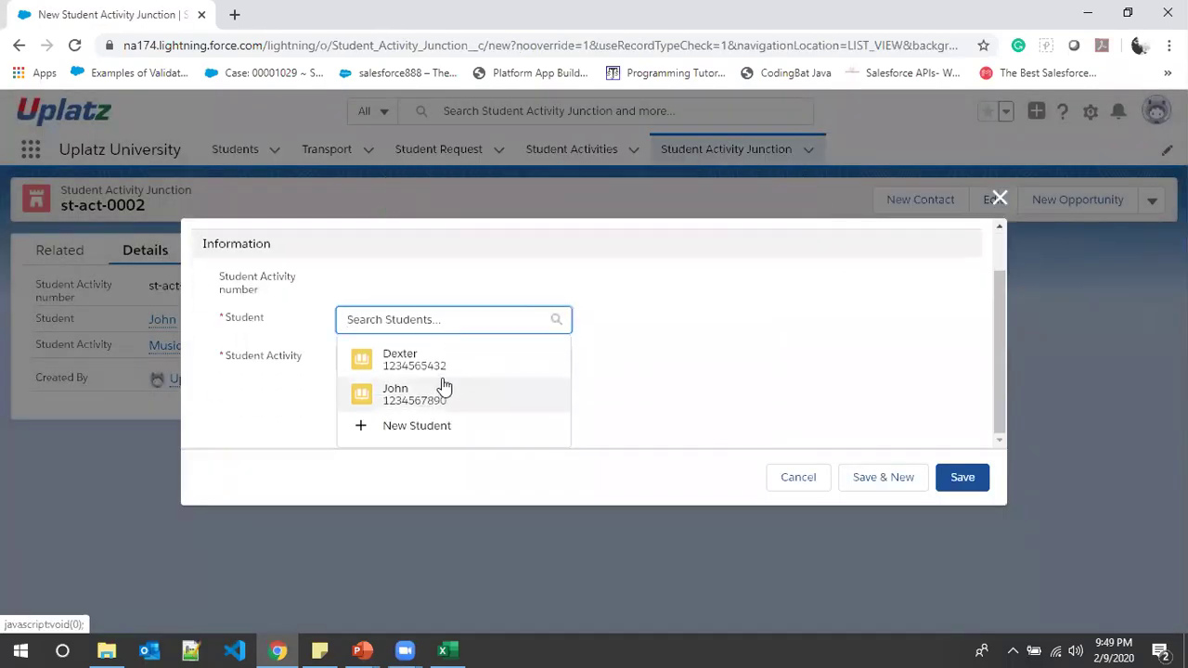
left_click(427, 369)
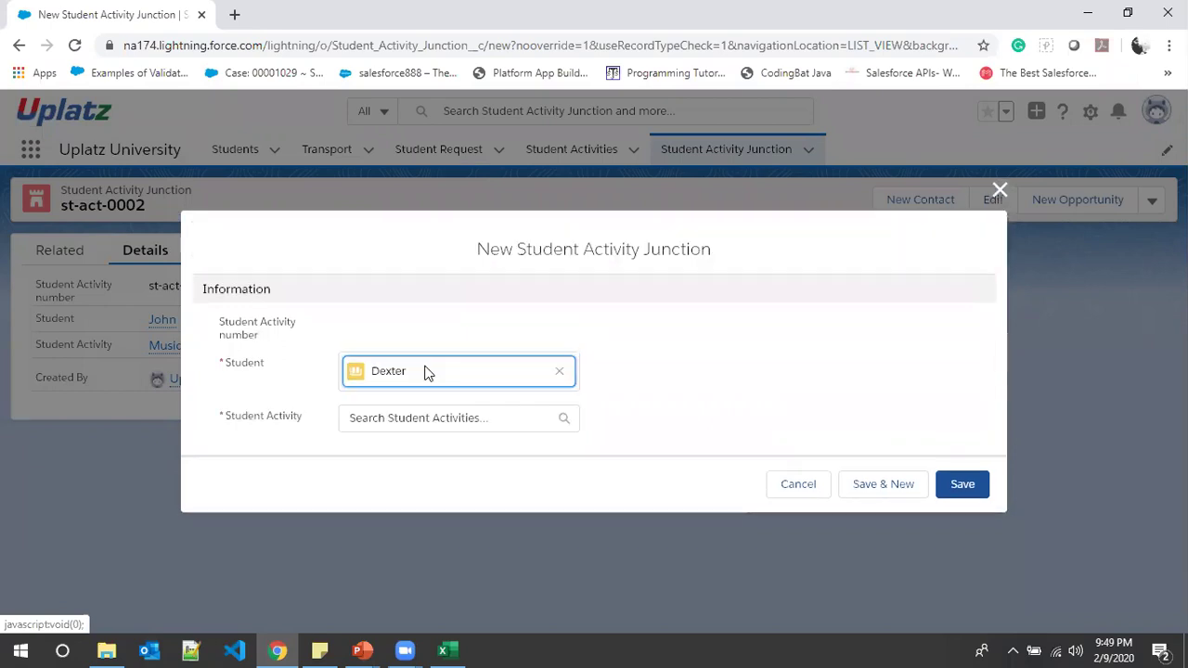
left_click(413, 418)
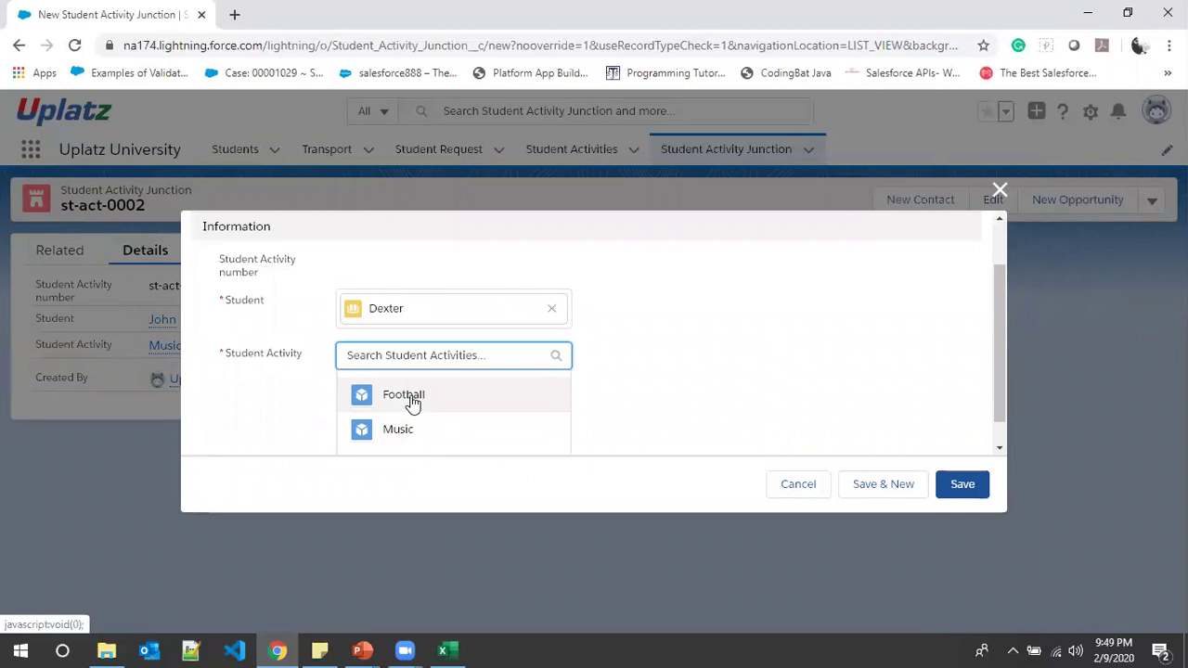
left_click(413, 401)
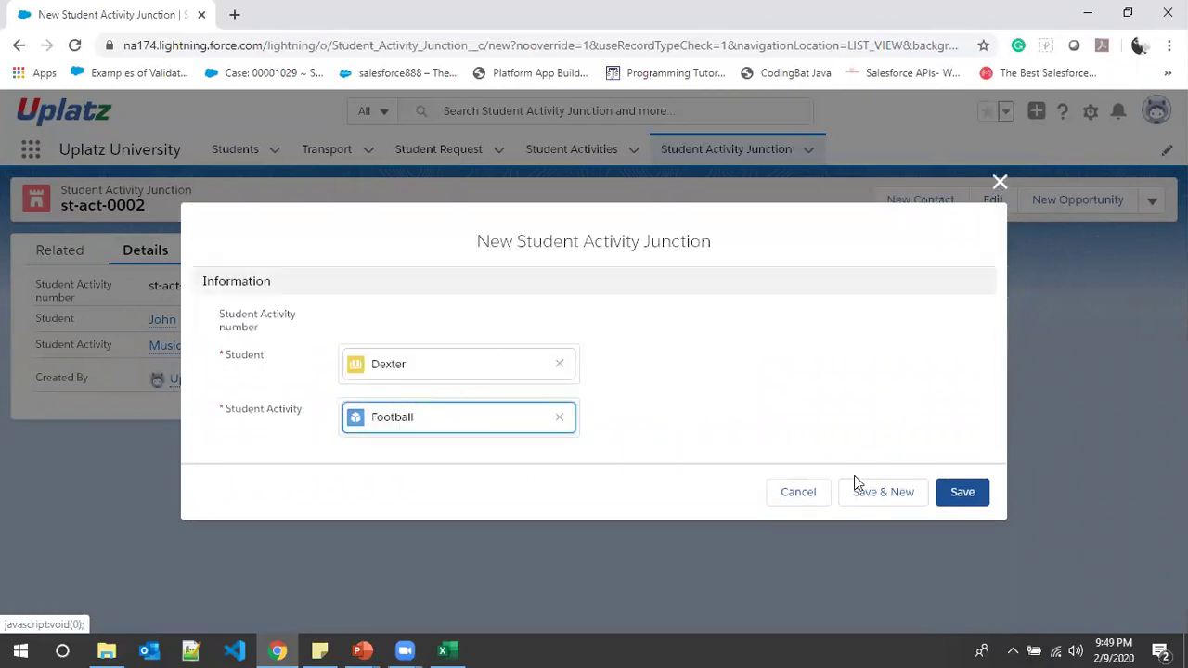
left_click(963, 492)
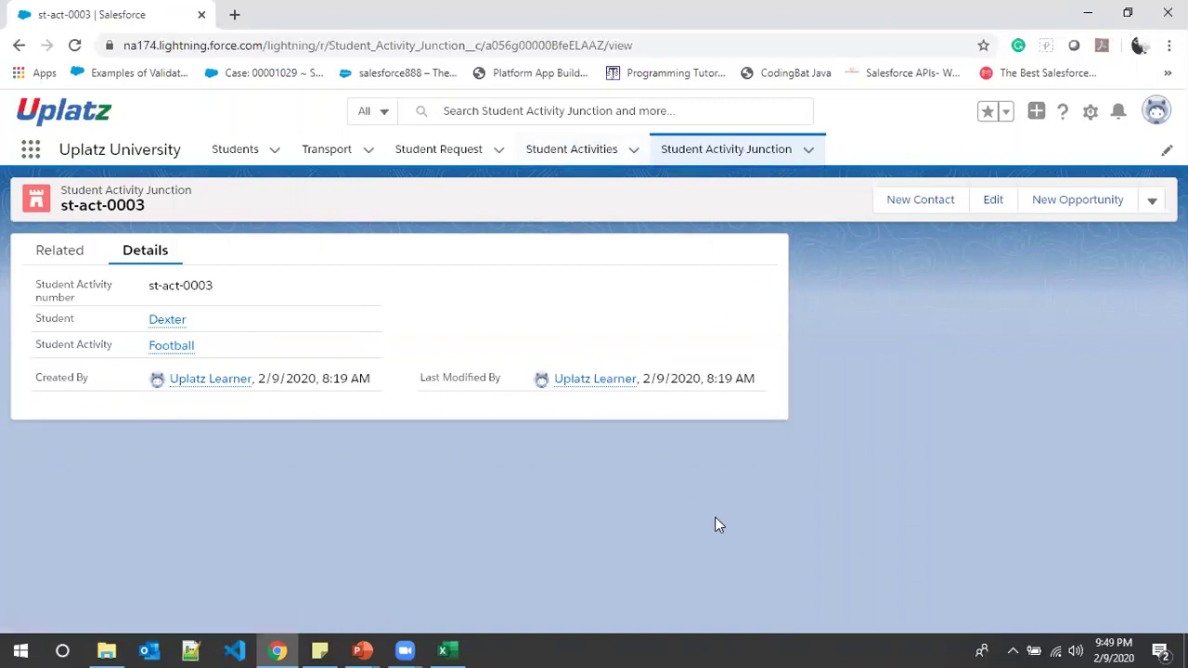
Open Setup in a separate browser tab, search it for Schema, and open Schema Builder
left_click(1088, 113)
left_click(1010, 186)
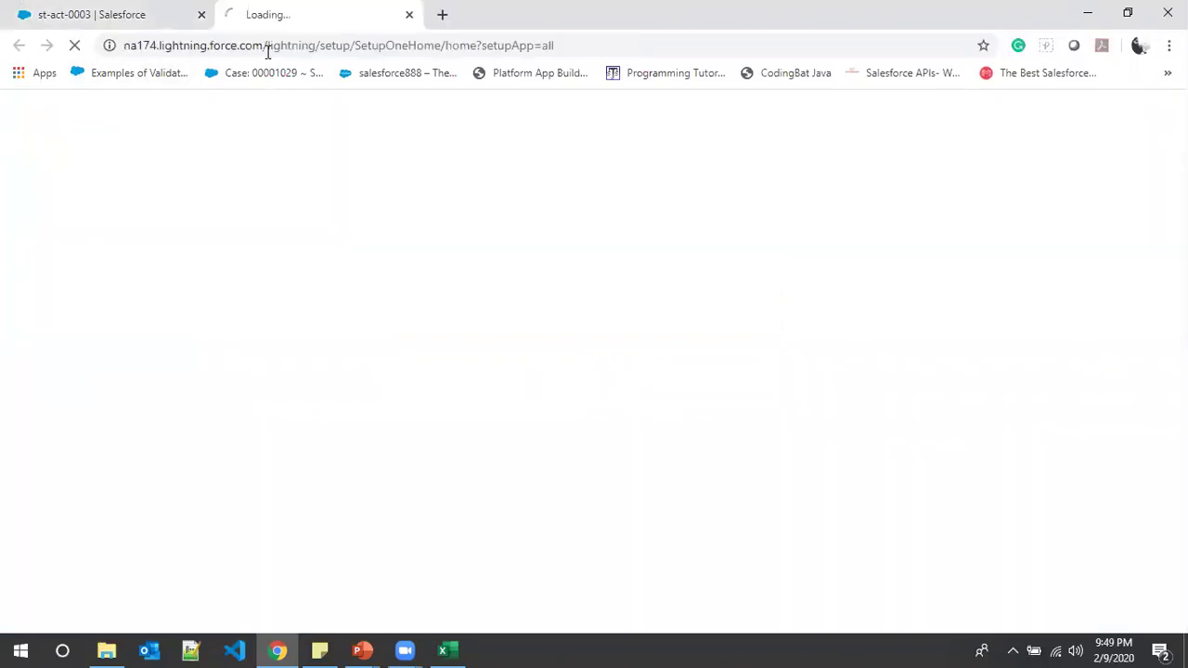
left_click(140, 9)
left_click(321, 11)
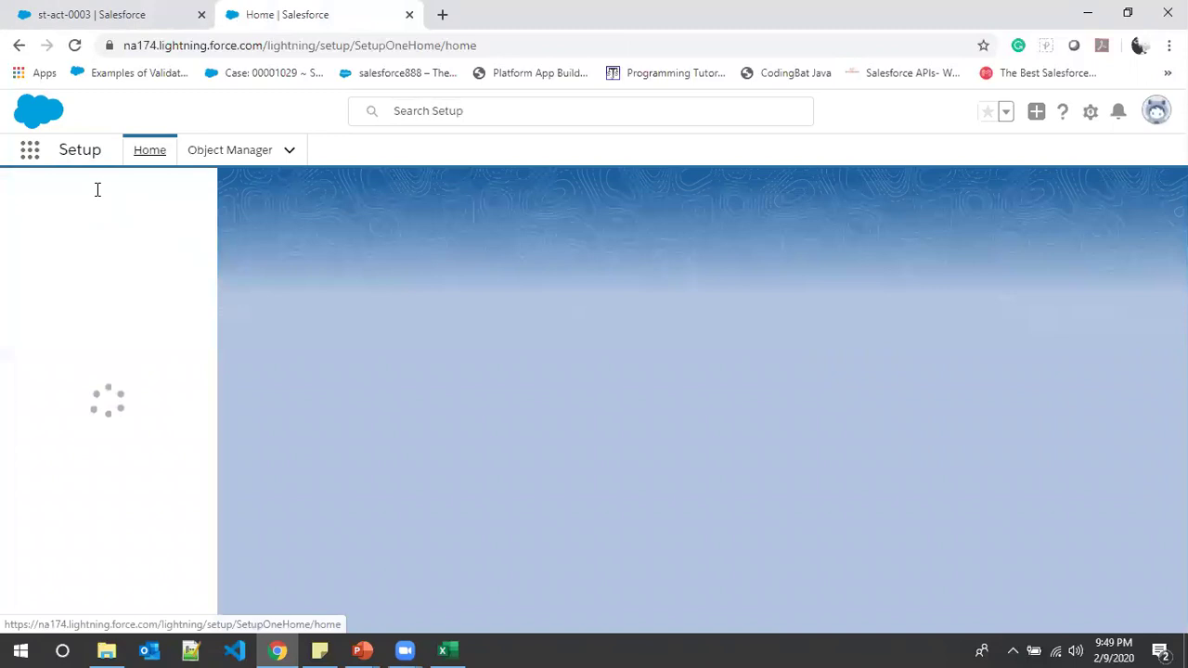
type("S")
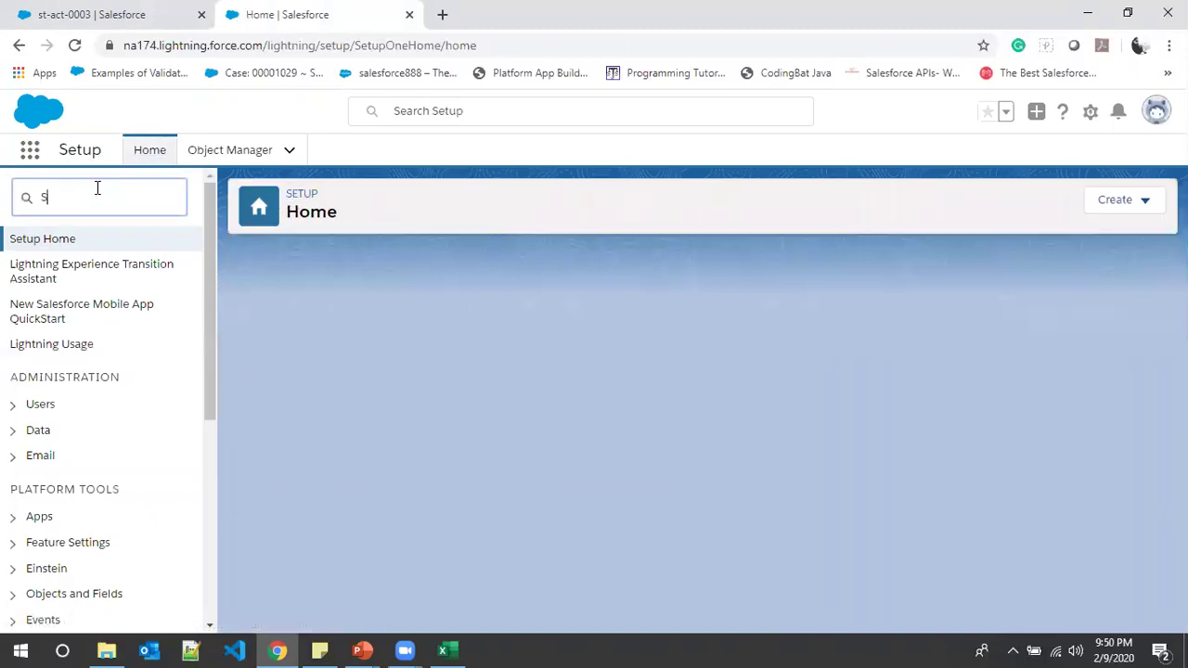
type("che")
left_click(108, 207)
type("ma")
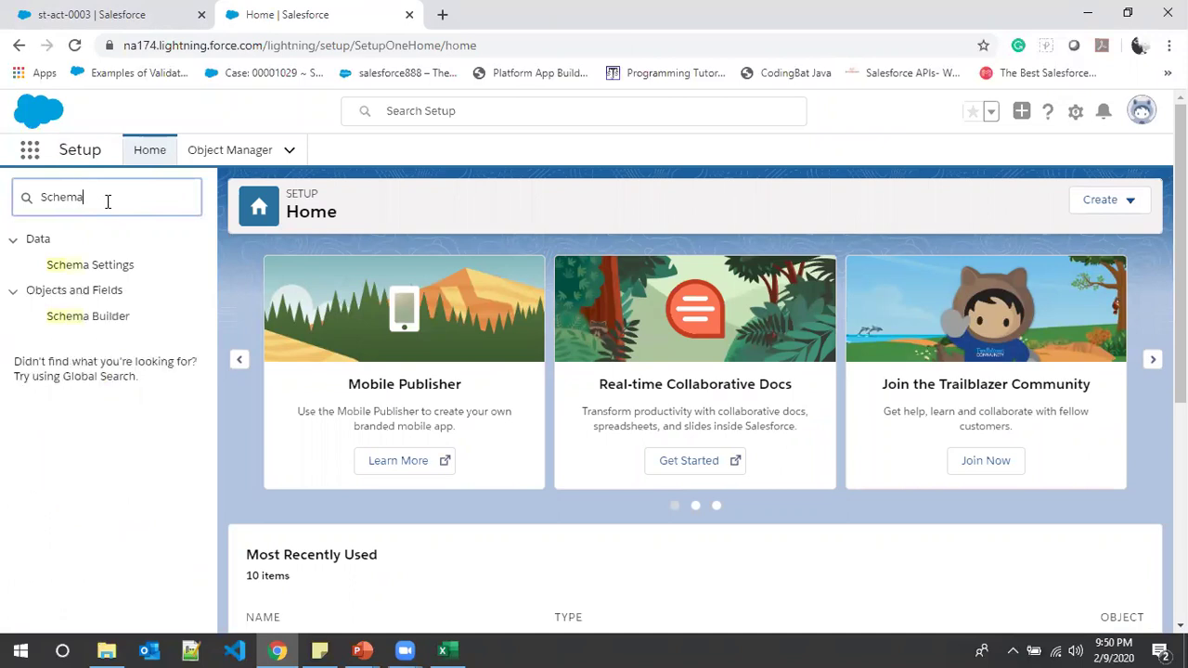
left_click(96, 327)
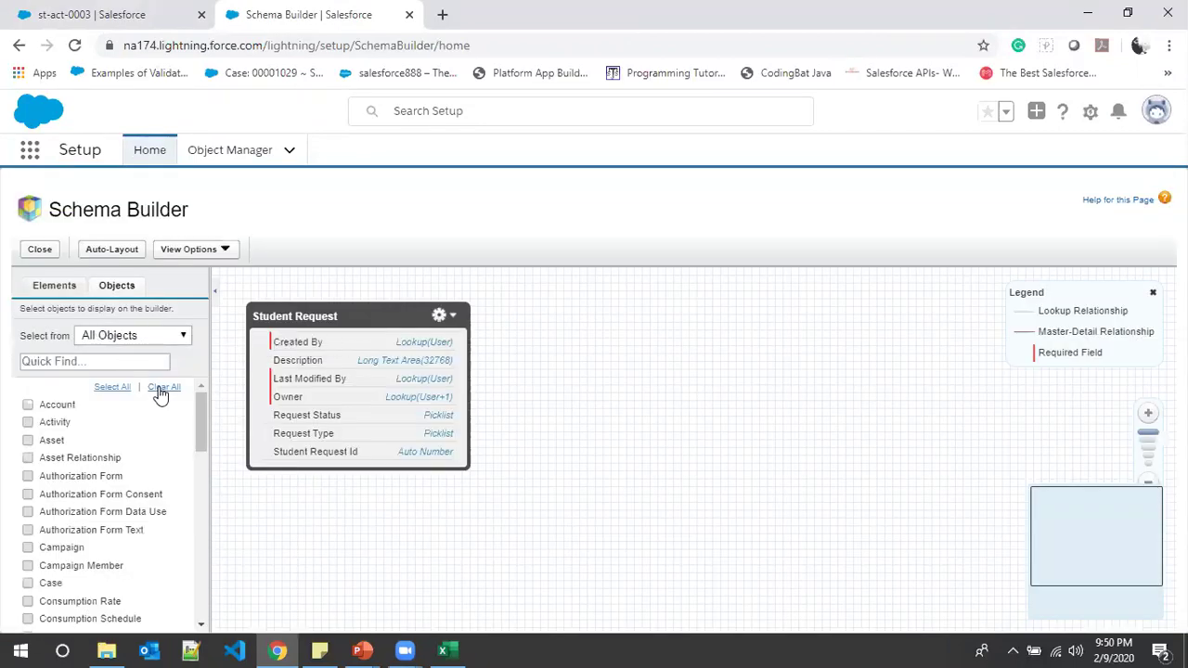
Clear all objects from the schema canvas, look through the available elements, and return to the object list
left_click(161, 390)
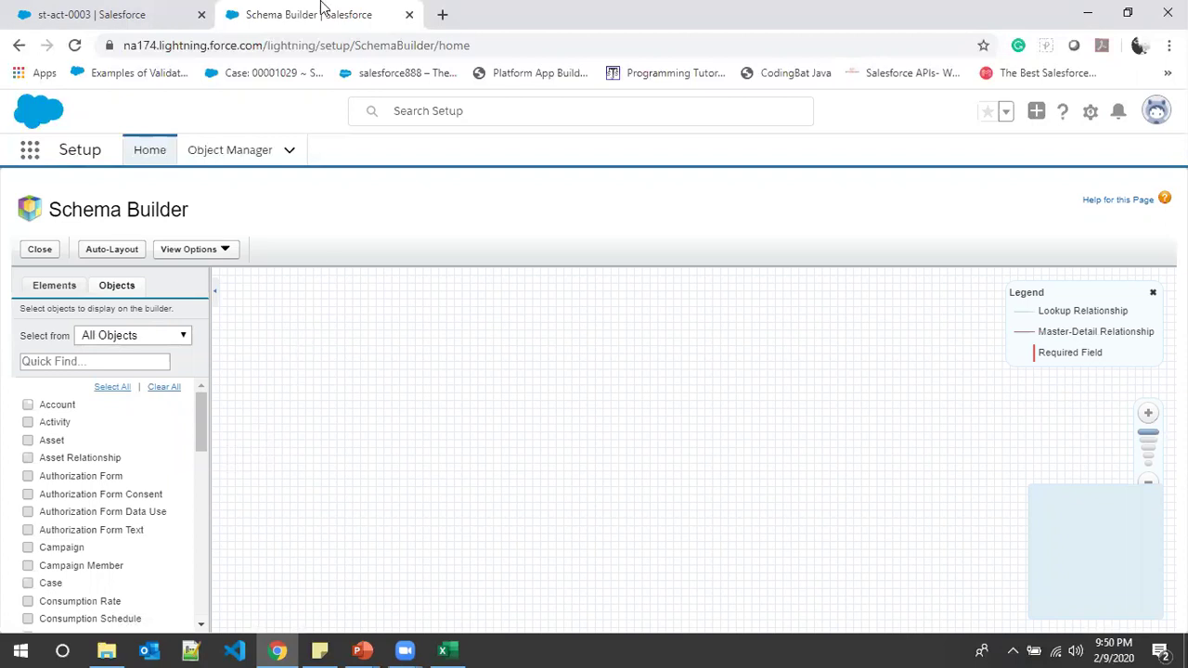
left_click(67, 290)
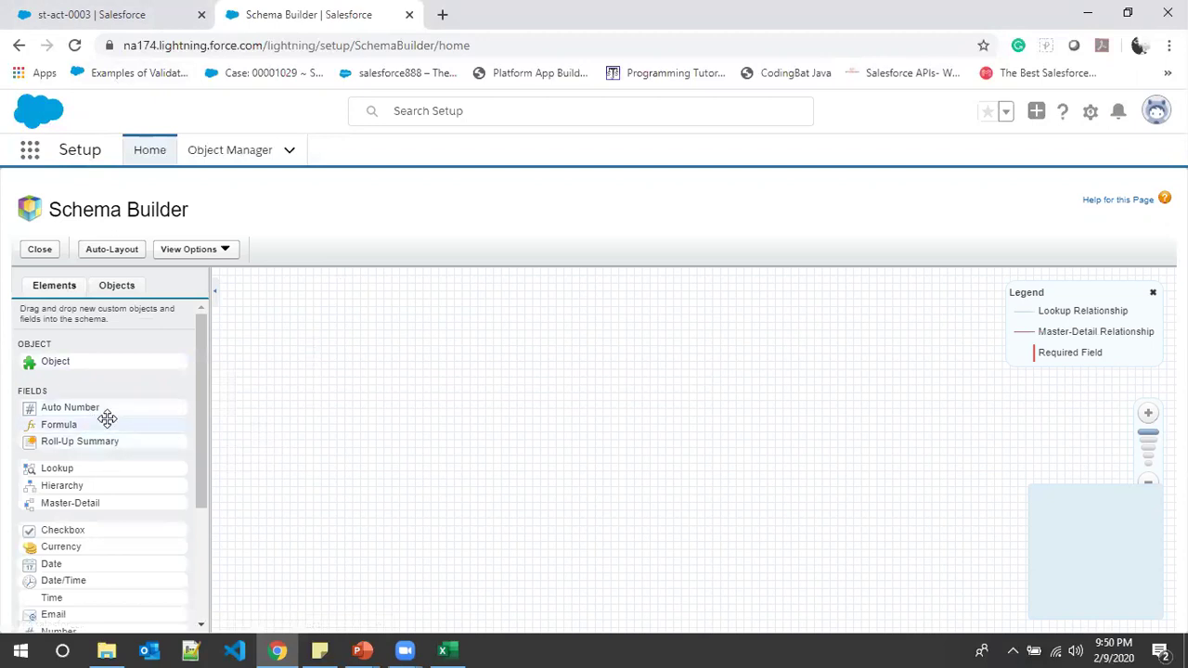
scroll(89, 492, "down", 3)
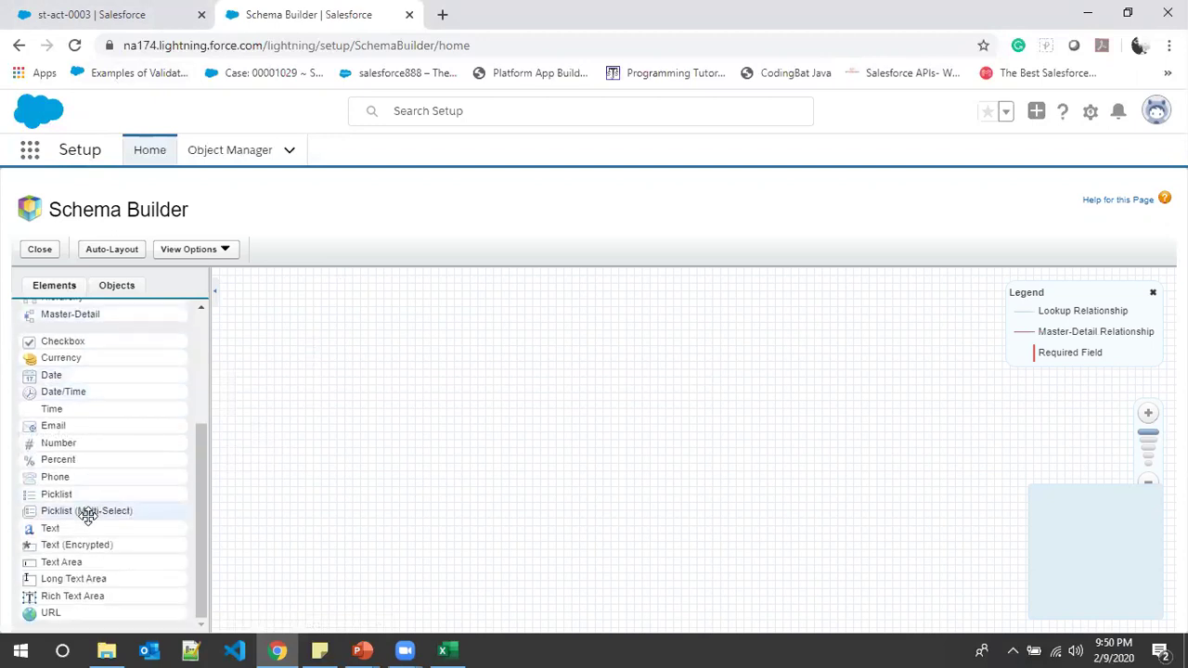
scroll(87, 510, "up", 3)
left_click(116, 287)
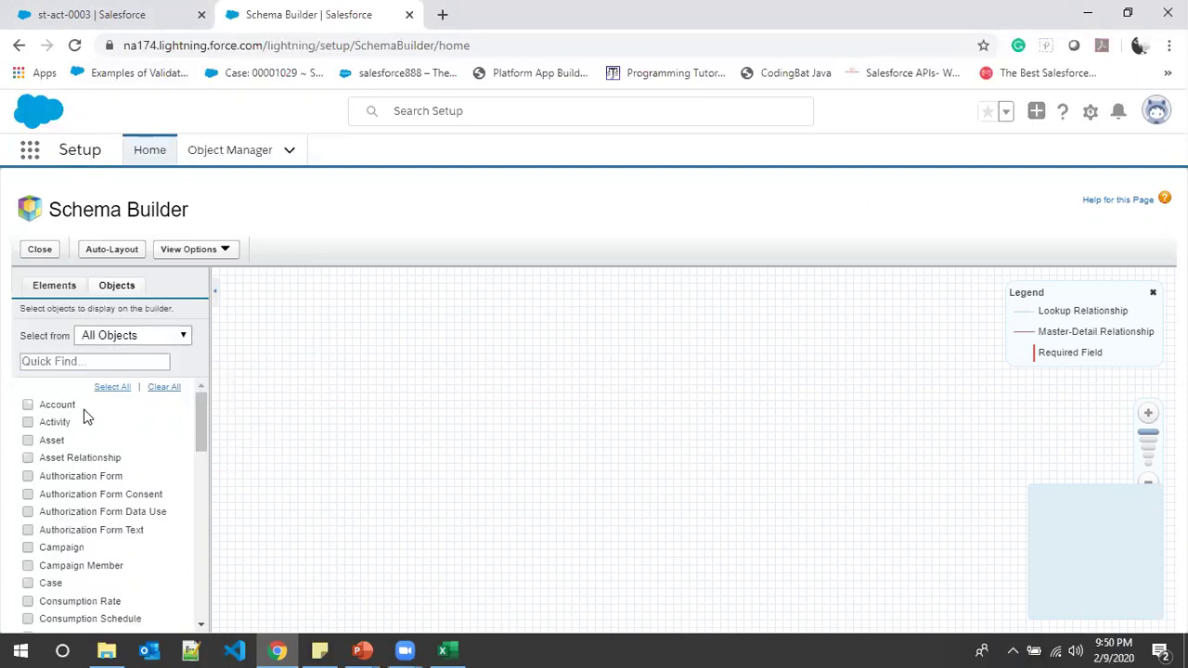
Filter the object list by Studen and display Student, Student Activity, Student Activity Junction and Student Request on the canvas
left_click(46, 363)
type("Studen")
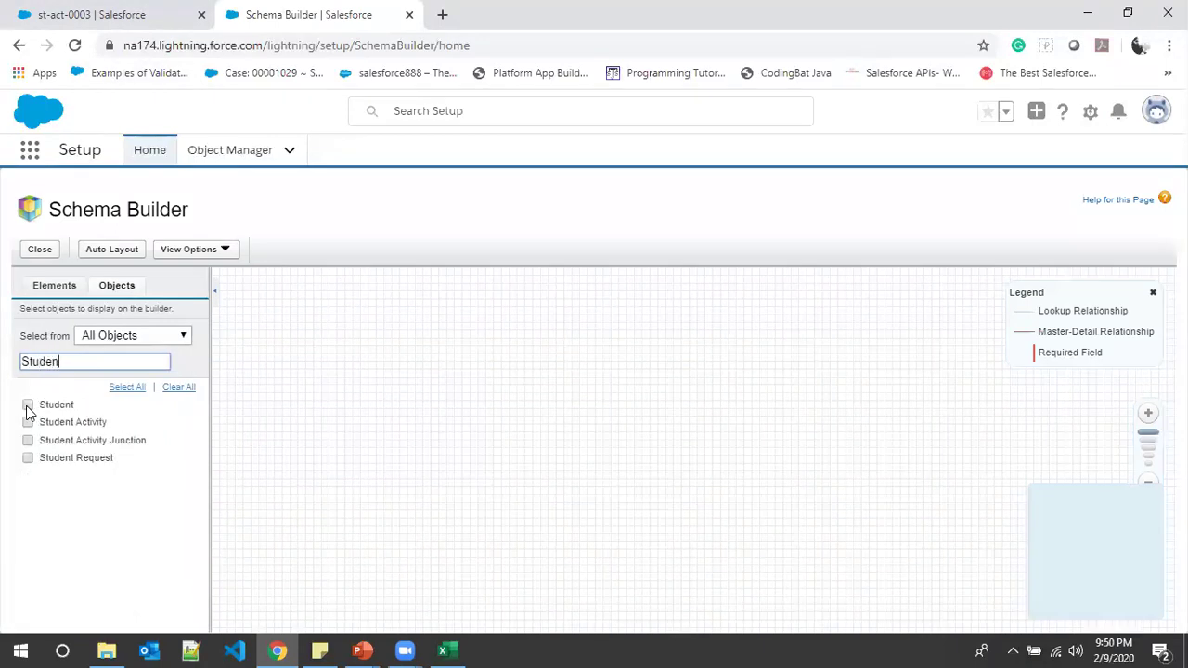
left_click(28, 404)
left_click(28, 423)
left_click(28, 440)
left_click(28, 457)
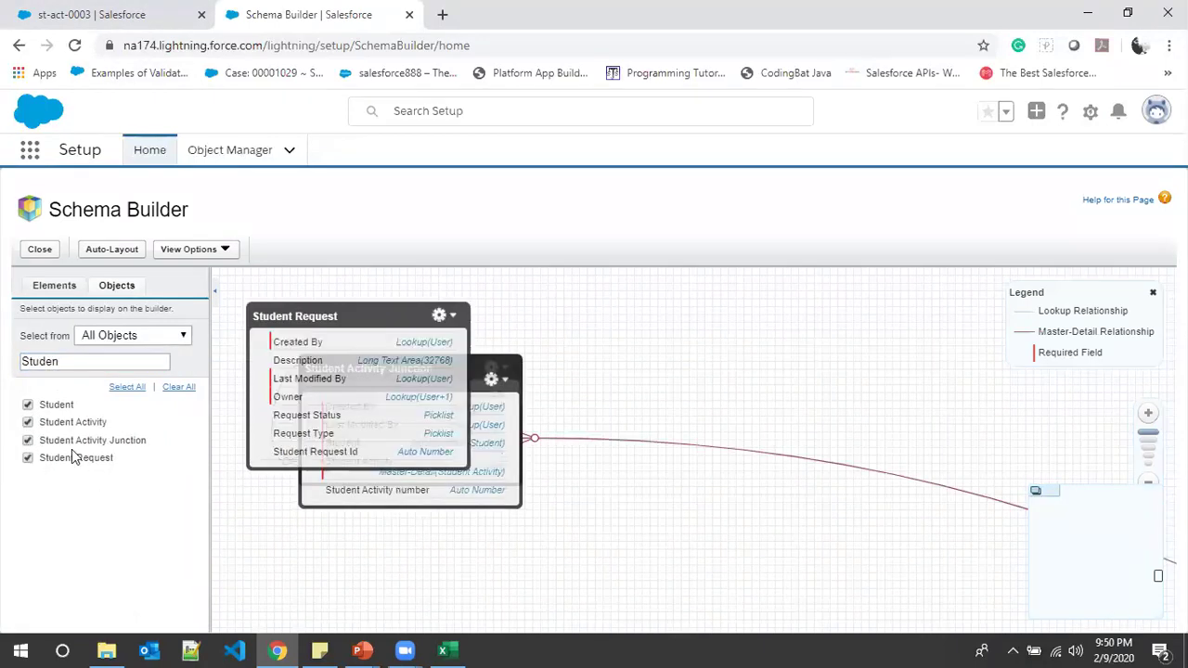
Filter the object list by tran and display the Transport object on the canvas
left_click_drag(80, 363, 3, 332)
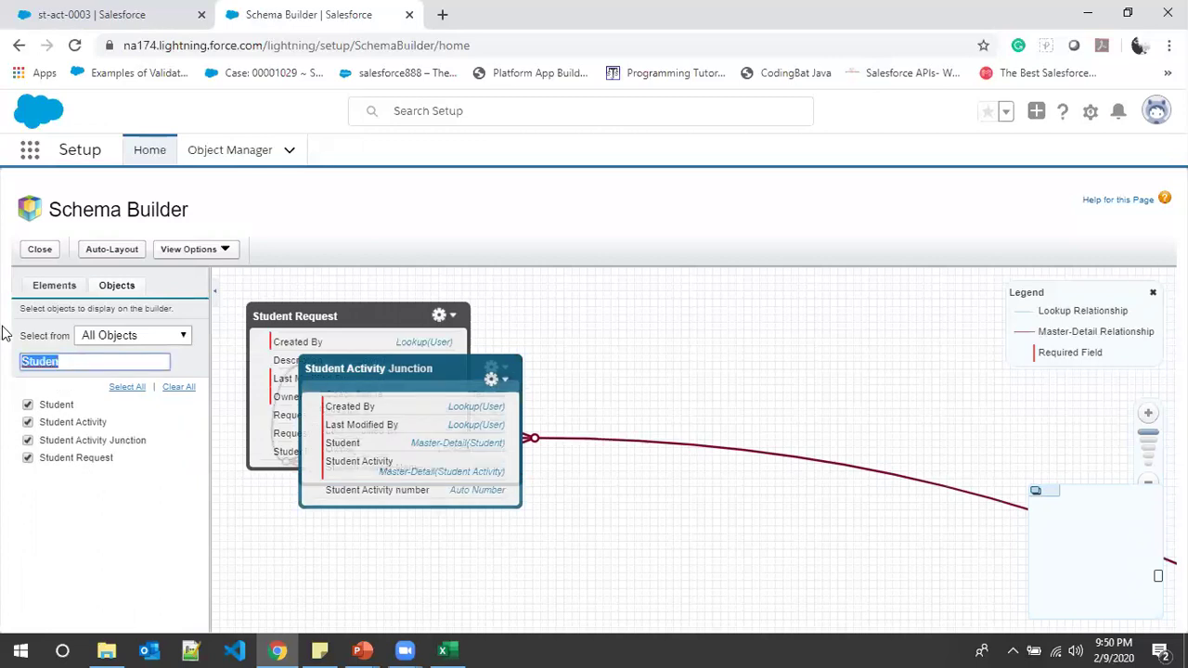
key("BackSpace")
type("tran")
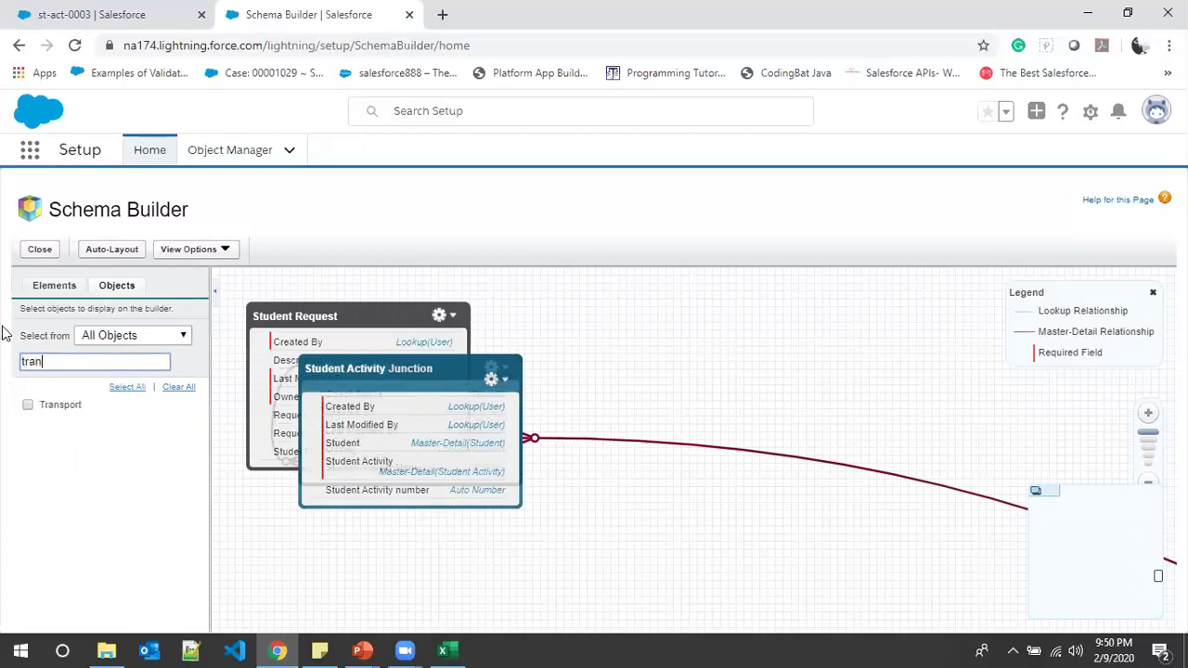
left_click(28, 405)
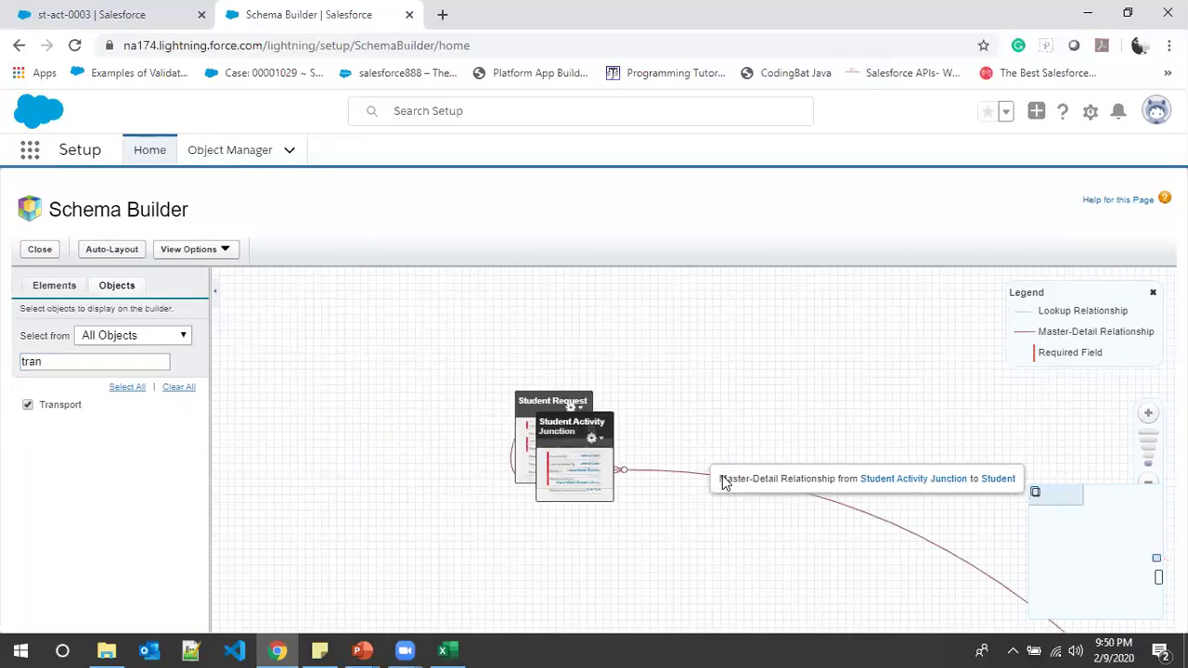
Separate Student Request from the overlapping Student Activity Junction, and move Student away from Transport on the canvas
left_click_drag(785, 443, 500, 352)
left_click_drag(249, 357, 699, 351)
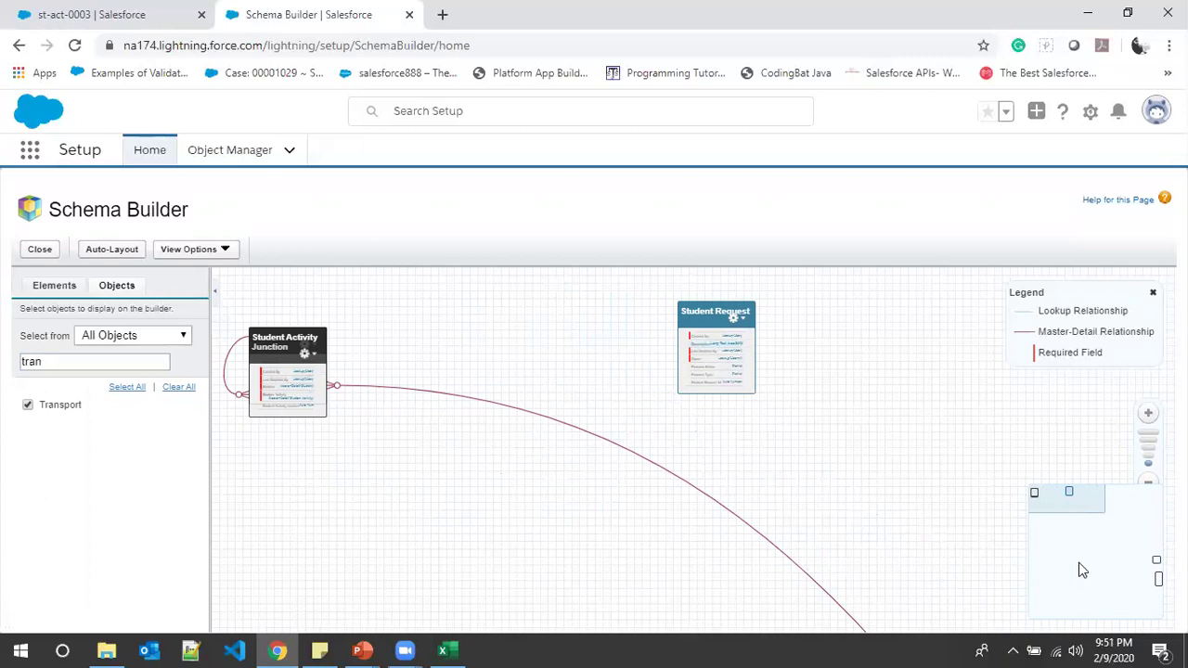
left_click(1139, 569)
left_click_drag(753, 557, 271, 345)
left_click_drag(728, 351, 413, 341)
left_click_drag(641, 538, 847, 581)
left_click_drag(451, 379, 346, 334)
left_click_drag(557, 519, 911, 615)
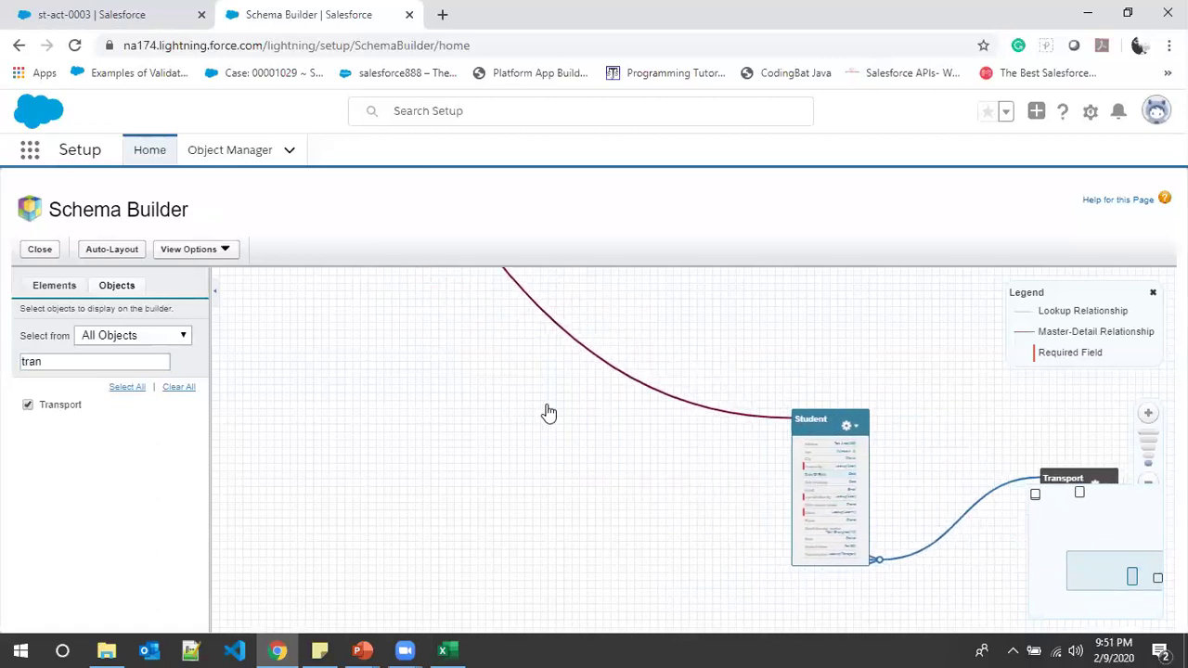
Move the Student and Transport objects across the canvas so they sit near Student Activity Junction
left_click_drag(845, 499, 547, 406)
left_click_drag(1049, 478, 670, 351)
left_click_drag(627, 427, 936, 621)
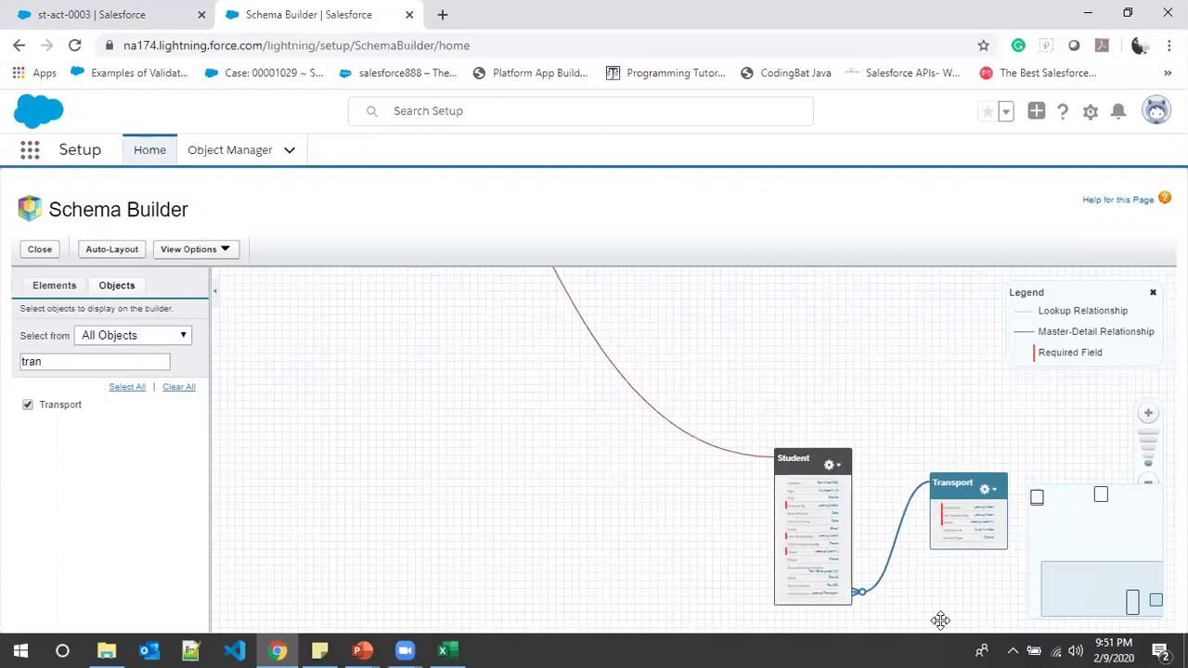
left_click_drag(794, 529, 631, 361)
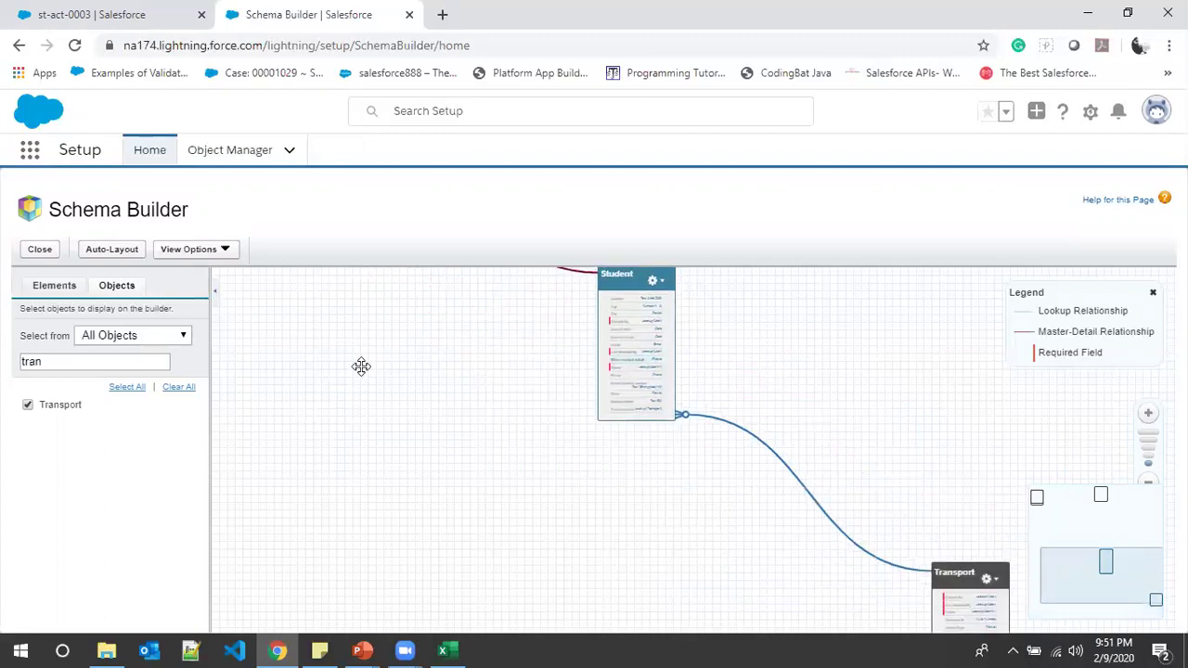
left_click_drag(361, 366, 371, 412)
left_click_drag(976, 624, 769, 289)
left_click_drag(526, 358, 565, 557)
left_click_drag(682, 537, 557, 291)
left_click_drag(781, 484, 672, 271)
scroll(469, 427, "up", 1)
left_click_drag(403, 359, 528, 555)
scroll(527, 557, "down", 1)
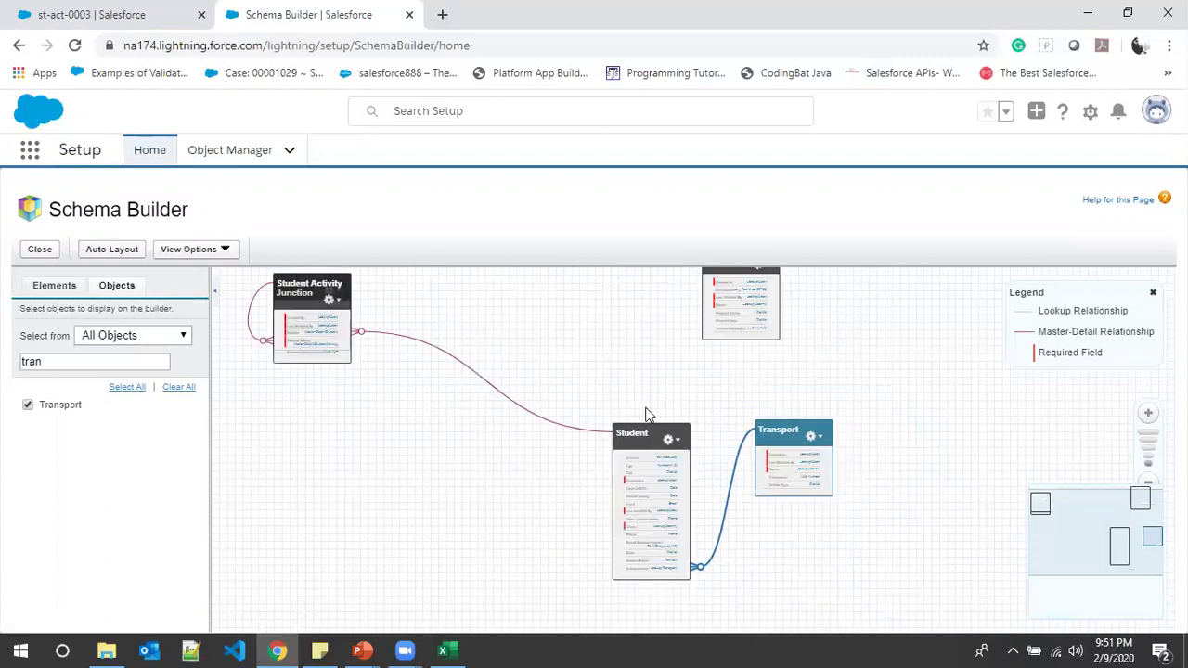
Place Student Activity Junction below Student Activity, and bring Student, Transport and Student Request closer beside them
left_click_drag(307, 295, 296, 447)
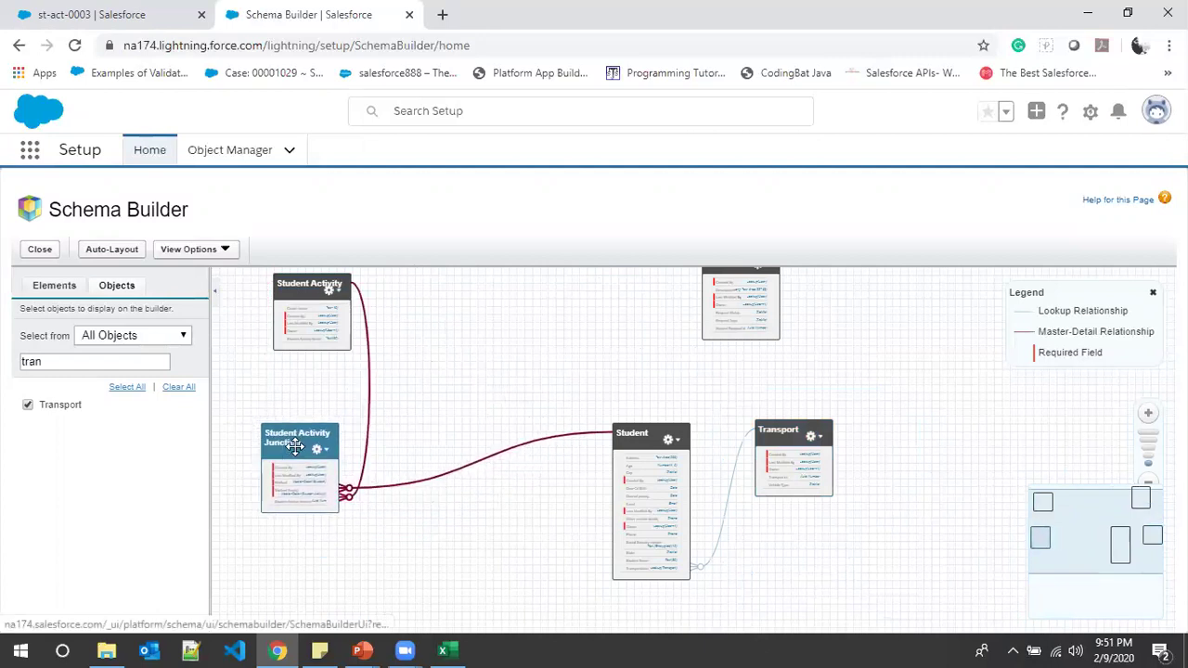
left_click_drag(629, 445, 464, 374)
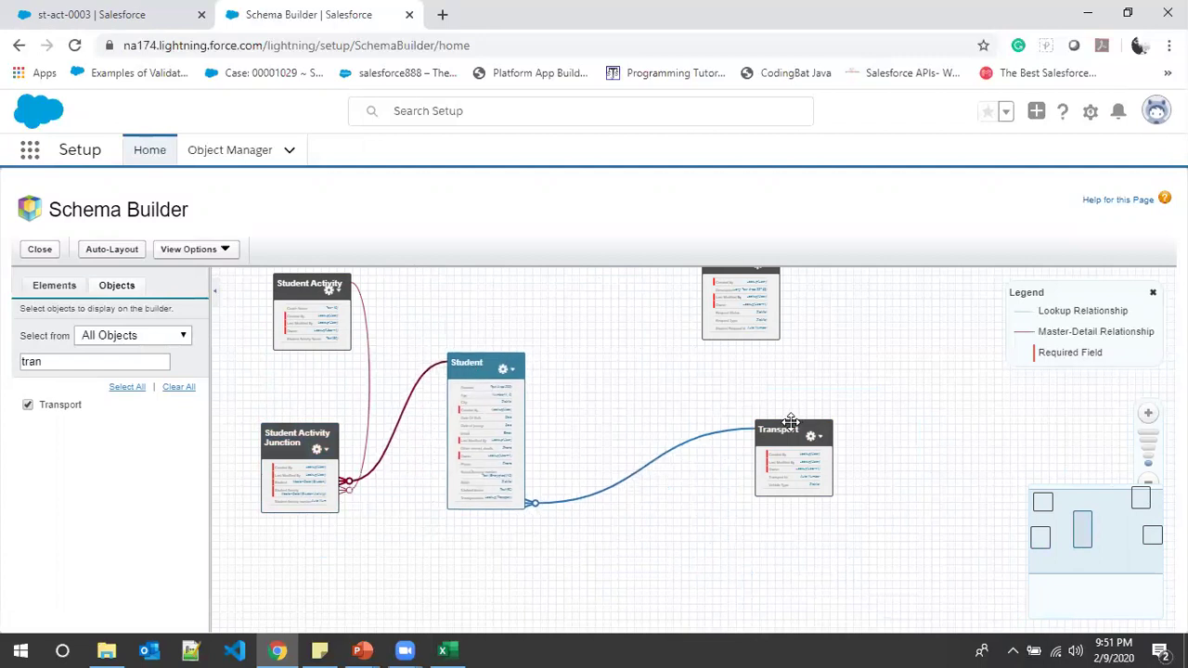
left_click_drag(790, 420, 659, 412)
left_click_drag(729, 267, 651, 287)
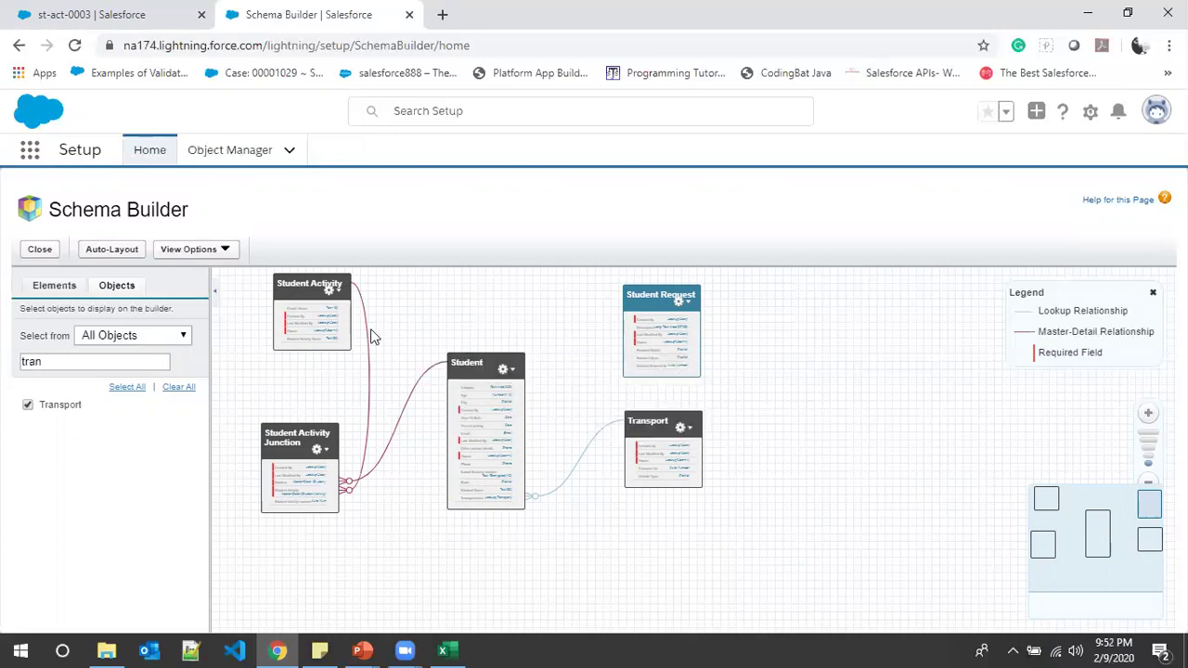
Adjust the positions of Student Activity, Student Request, Student and Student Activity Junction to expose the master-detail relationship lines
left_click_drag(311, 284, 291, 325)
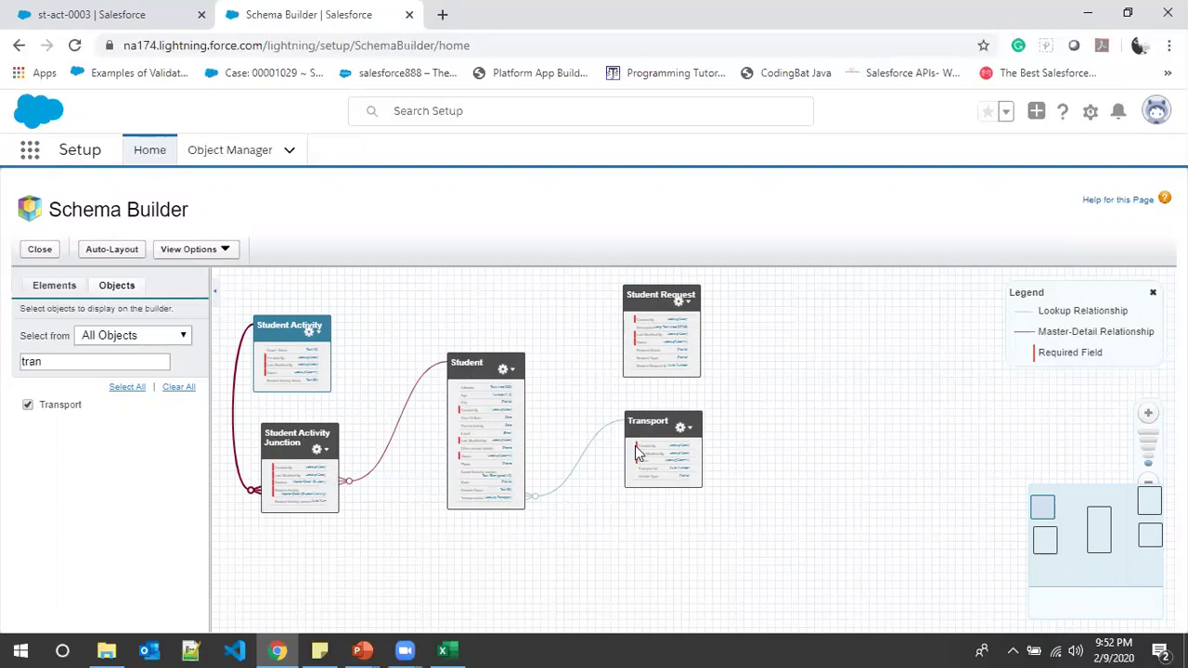
left_click_drag(653, 299, 589, 297)
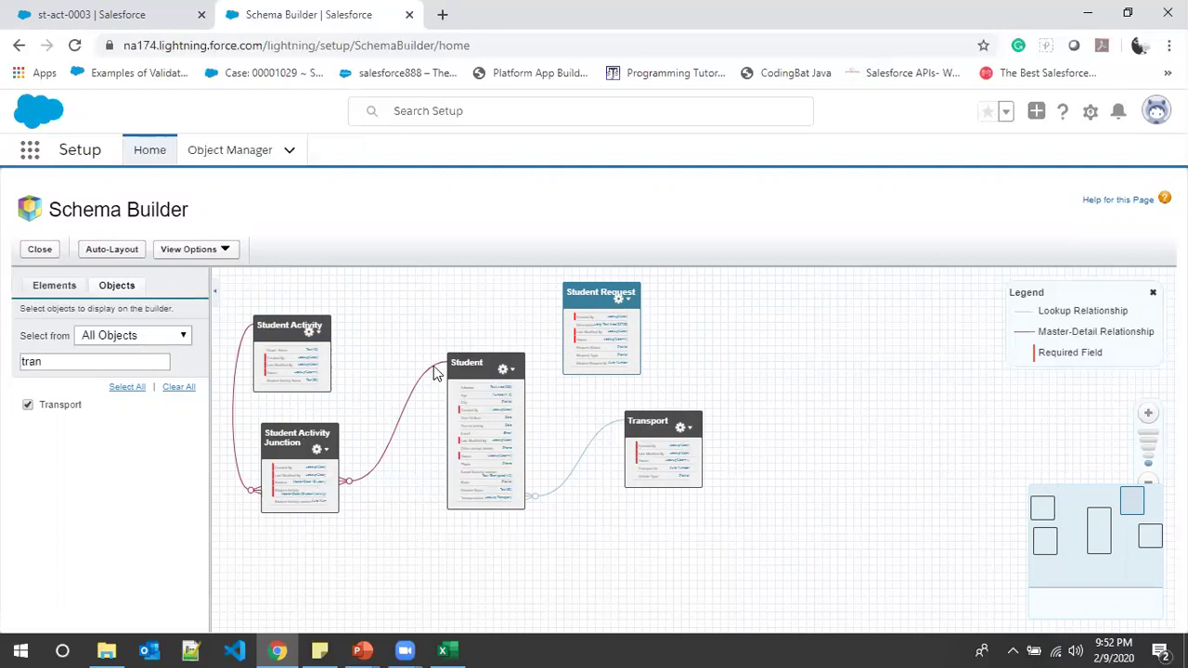
mouse_move(436, 372)
left_click_drag(471, 370, 470, 364)
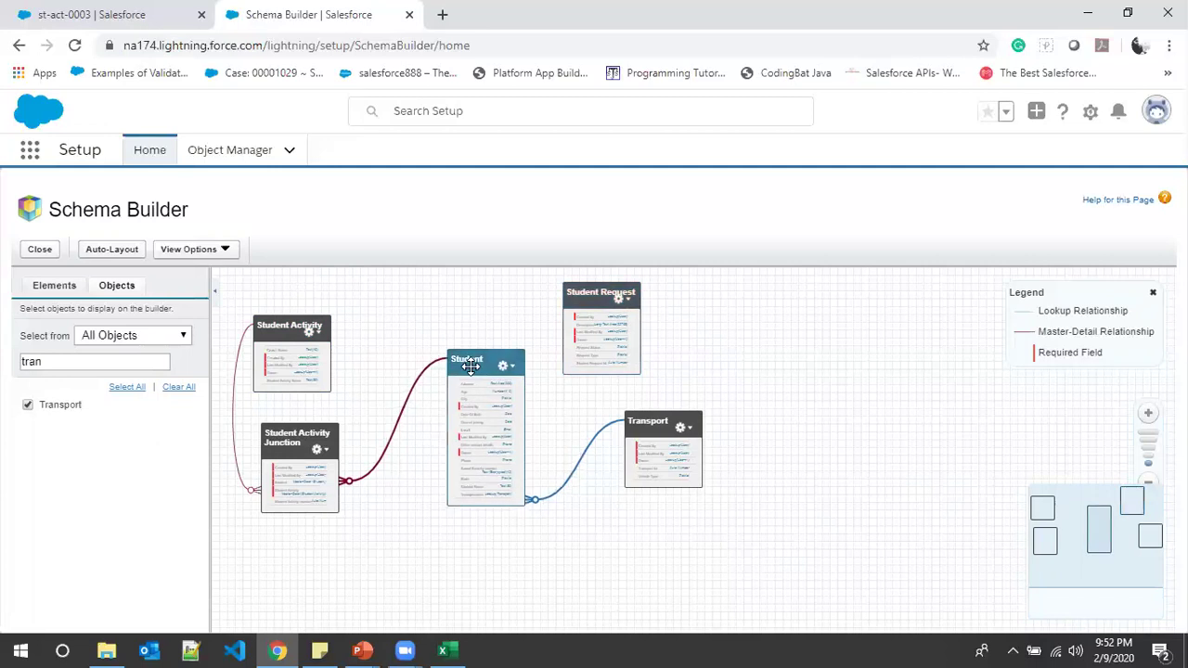
left_click(301, 438)
left_click_drag(300, 439, 301, 451)
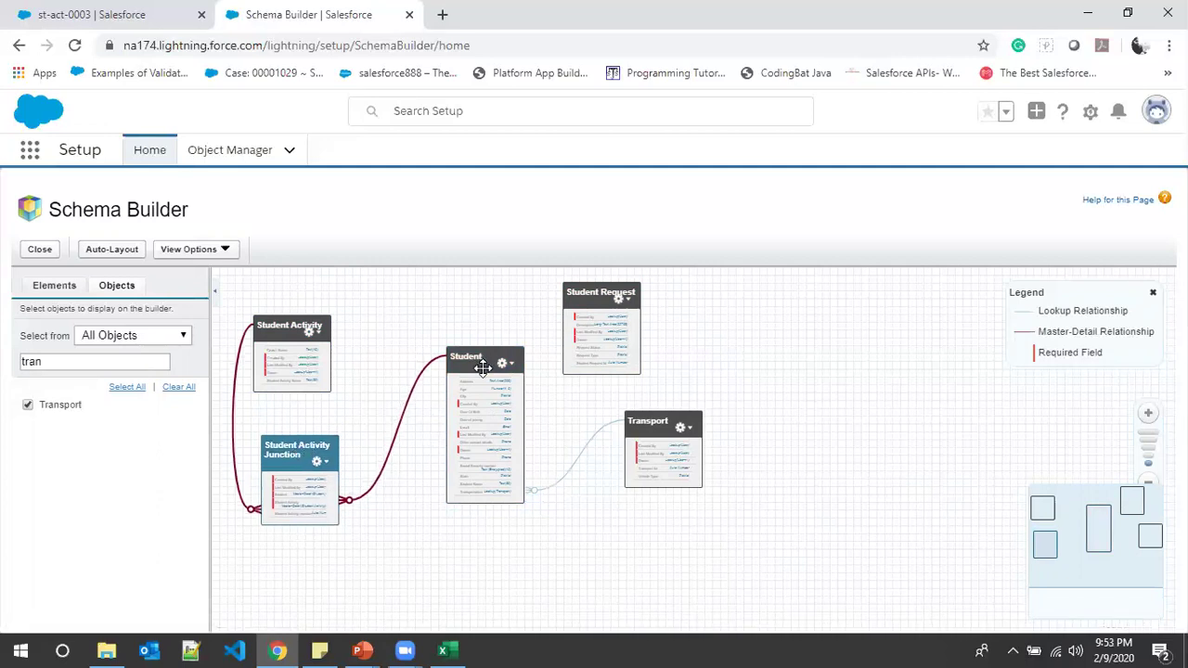
left_click_drag(484, 366, 488, 352)
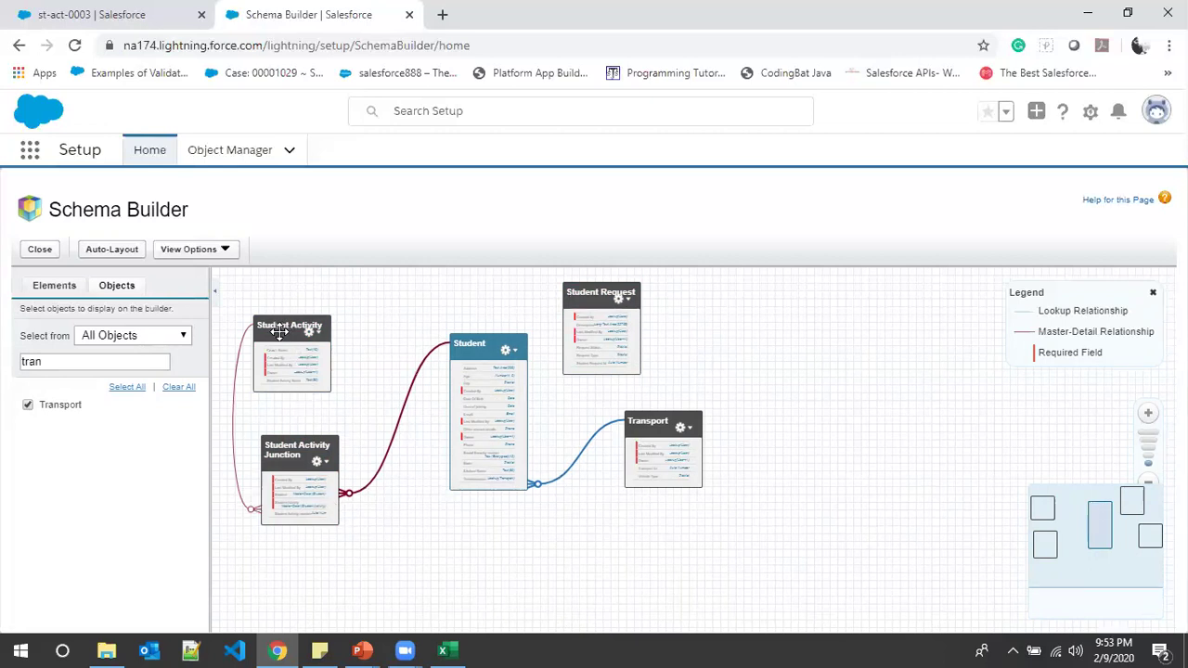
left_click_drag(294, 462, 292, 464)
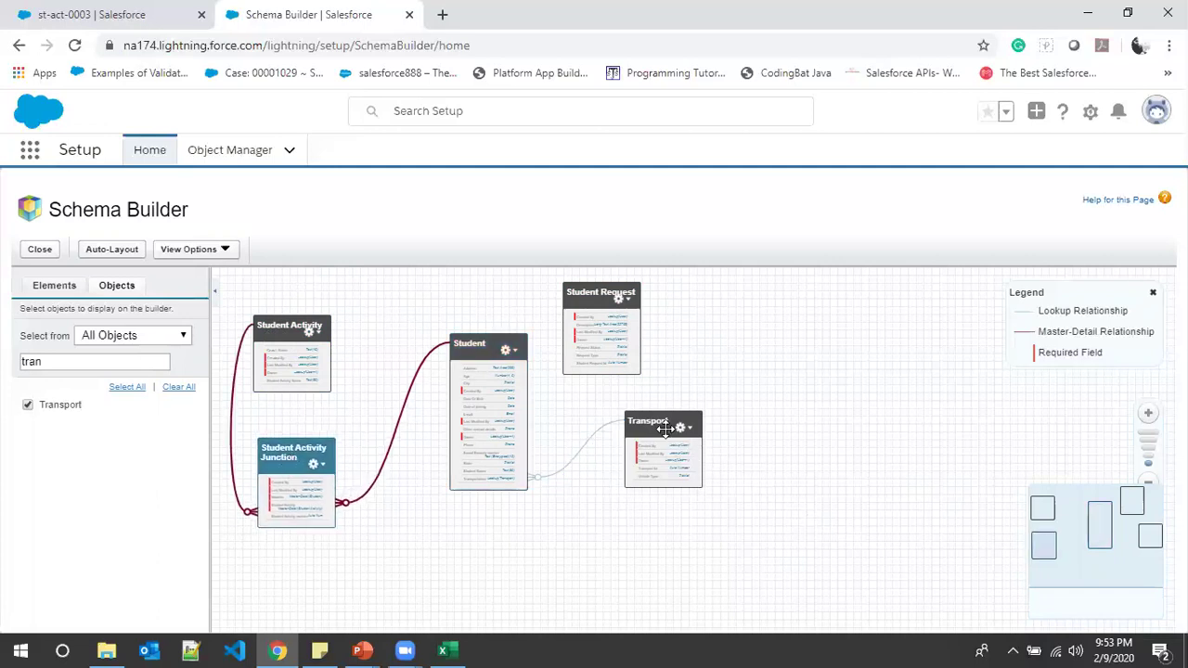
Reposition Transport, Student and Student Activity Junction to highlight the lookup between Student and Transport
left_click_drag(660, 422, 732, 392)
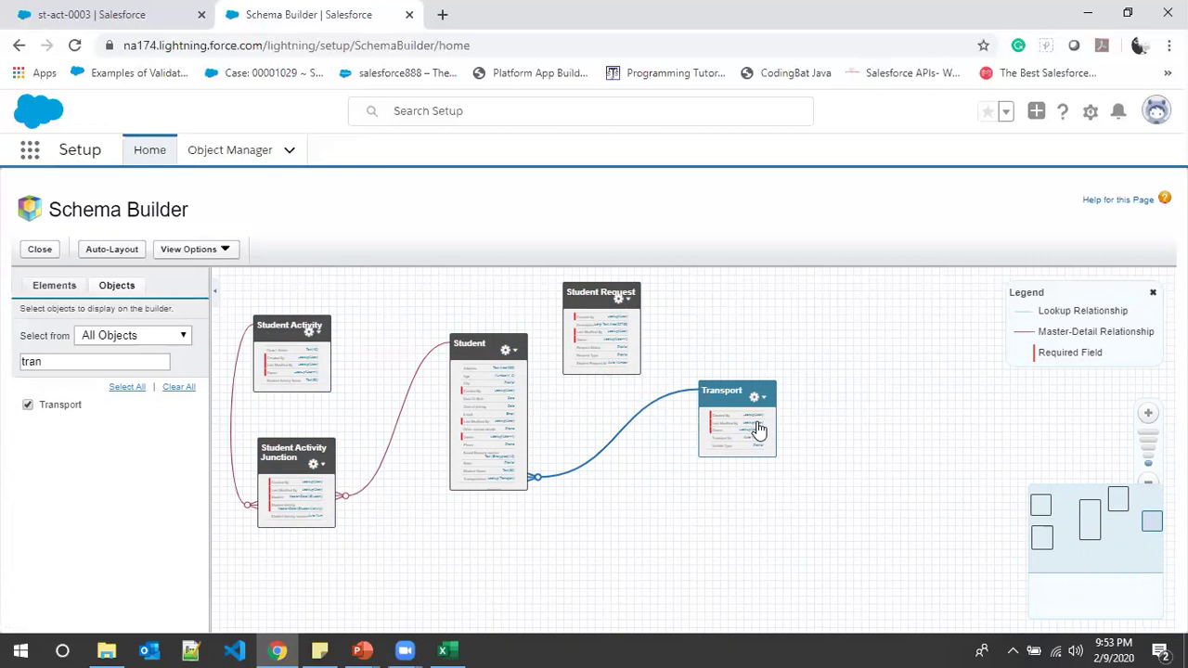
left_click_drag(729, 398, 729, 373)
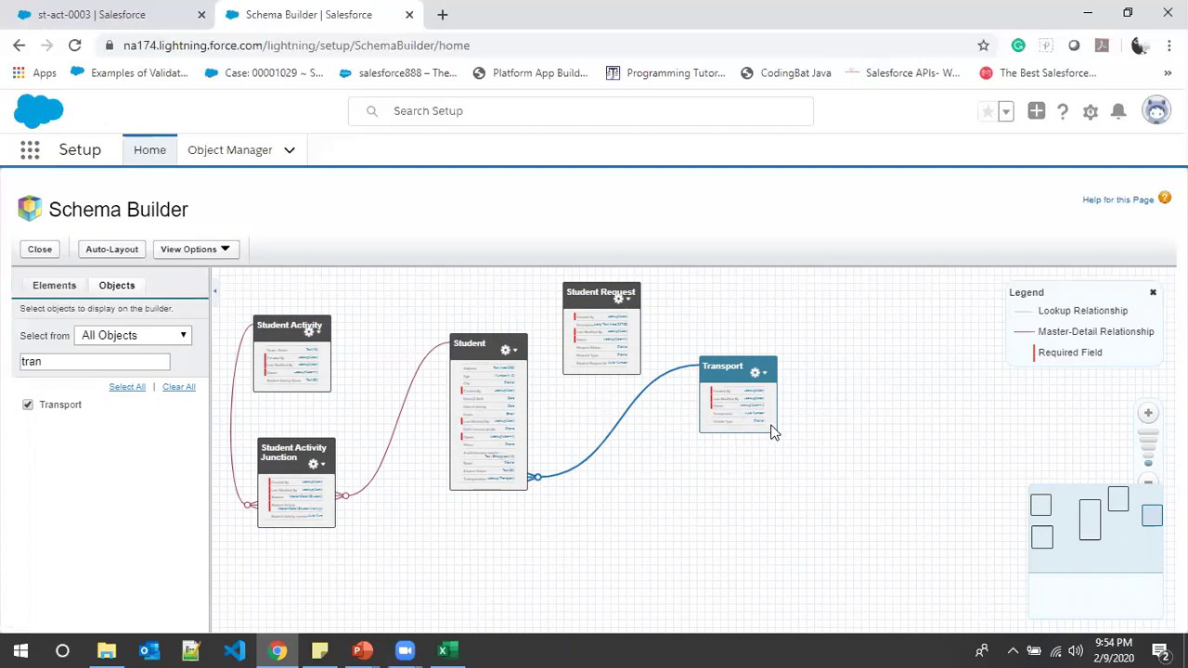
left_click_drag(732, 372, 769, 364)
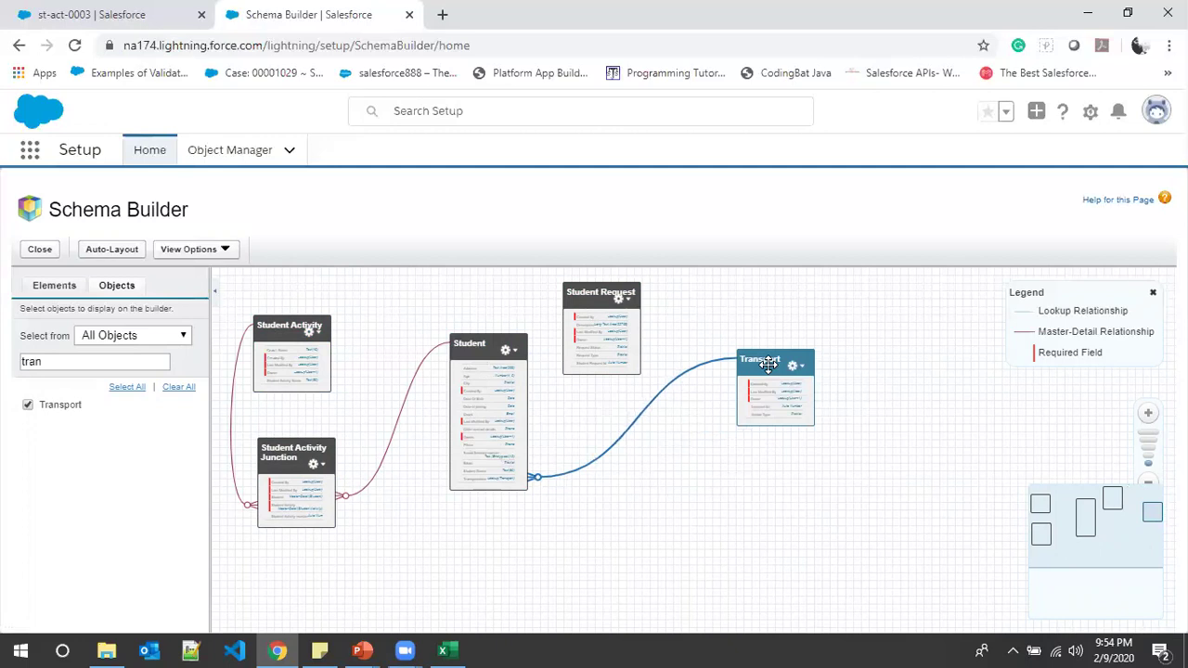
left_click(477, 350)
left_click_drag(477, 350, 478, 373)
left_click_drag(754, 376, 760, 508)
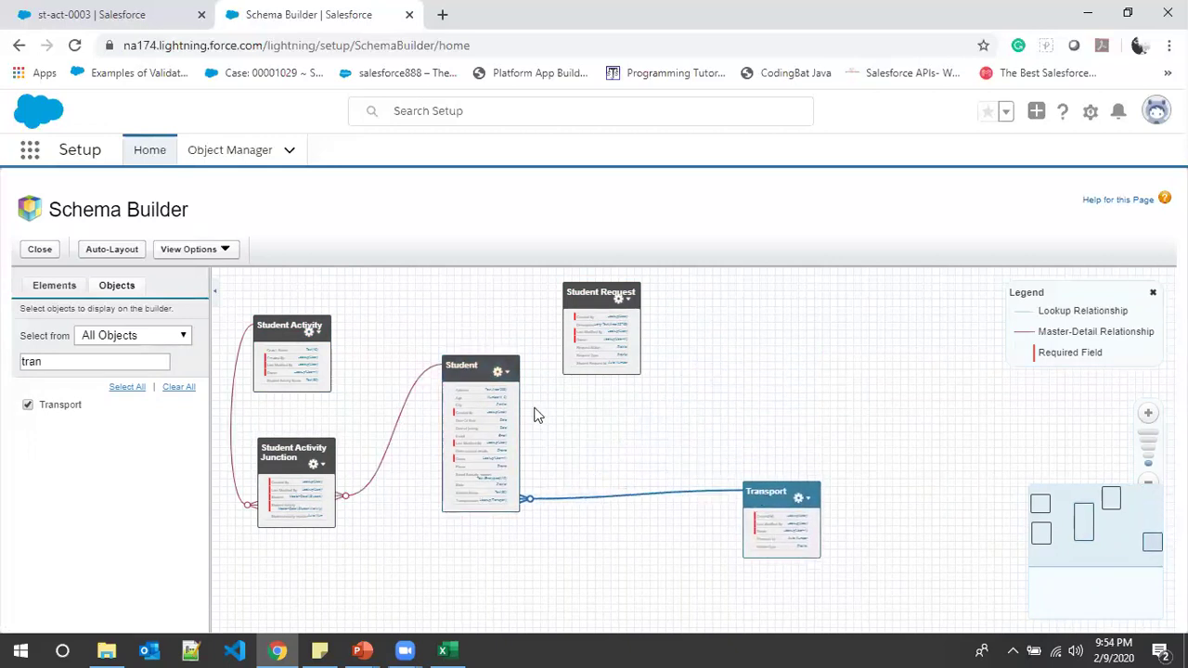
left_click_drag(492, 376, 504, 369)
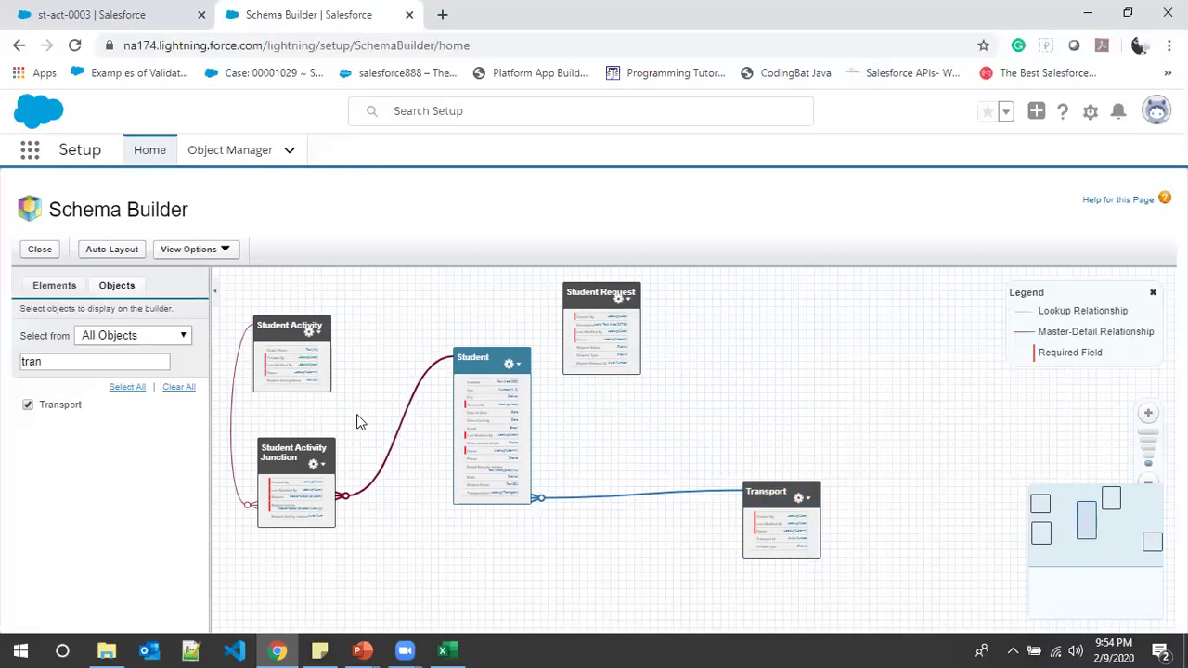
left_click_drag(303, 448, 307, 442)
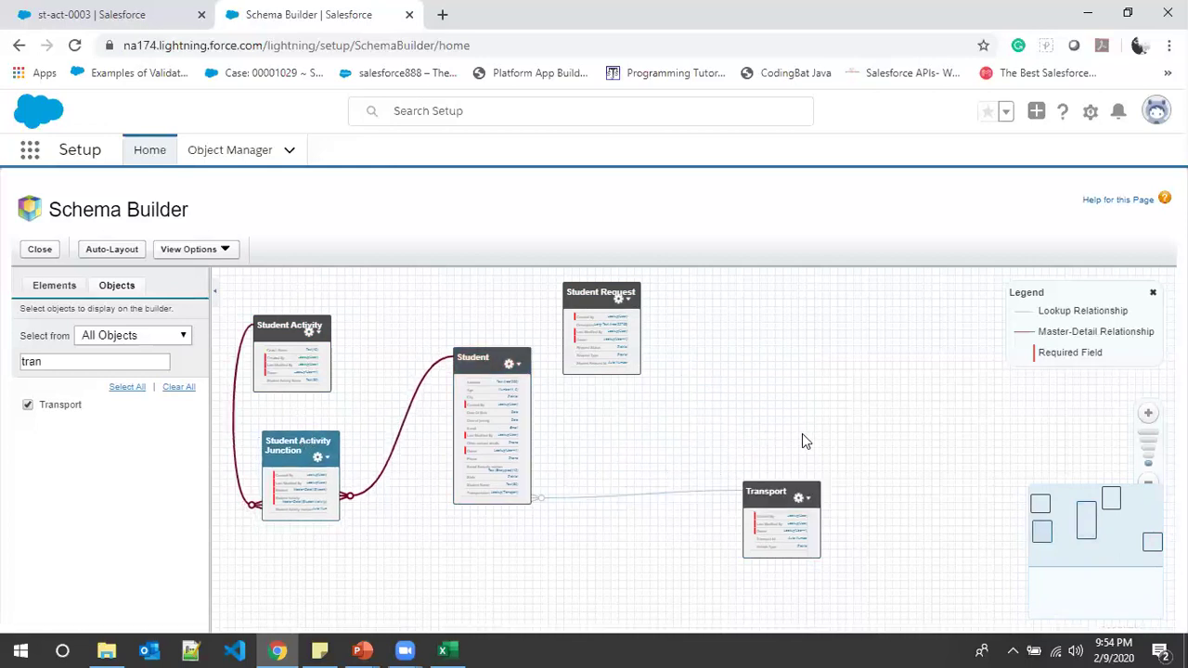
left_click_drag(782, 491, 728, 398)
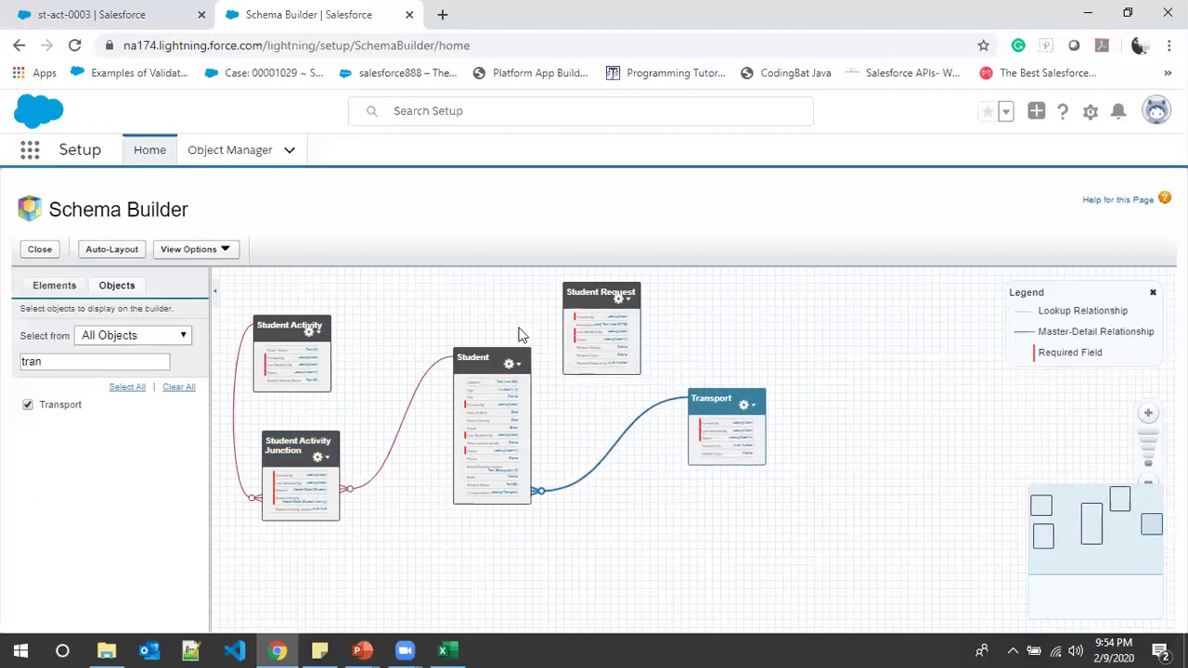
Remove Transport from the canvas, empty the object filter and clear all remaining objects
left_click(182, 388)
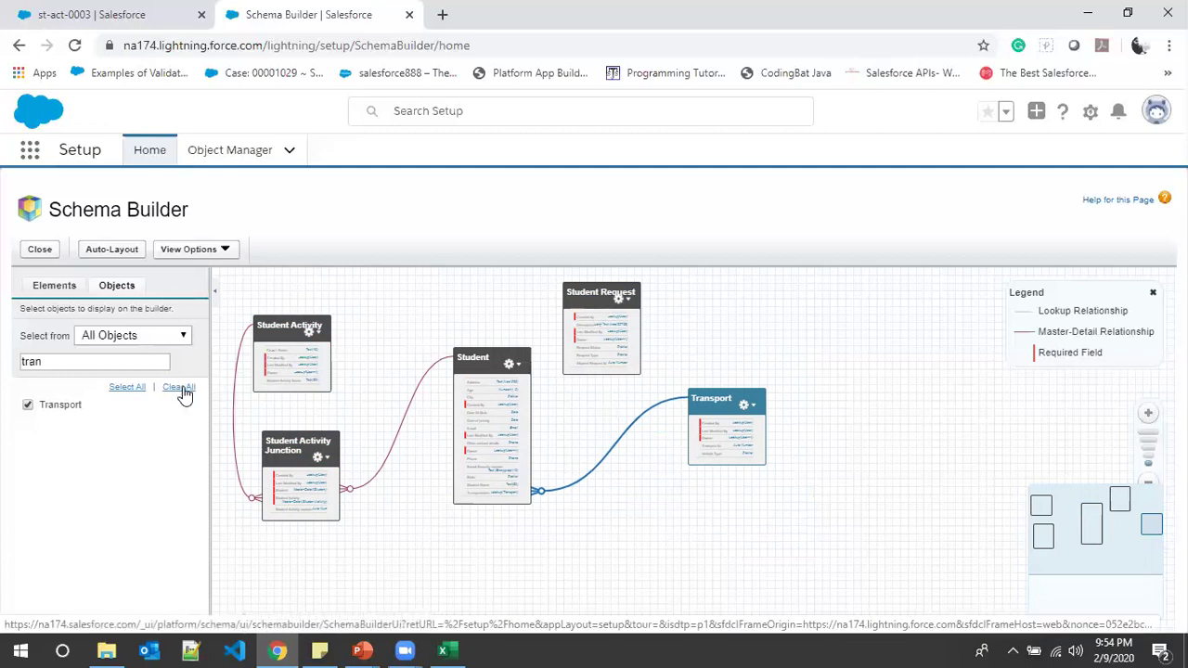
left_click_drag(96, 361, 5, 345)
key("BackSpace")
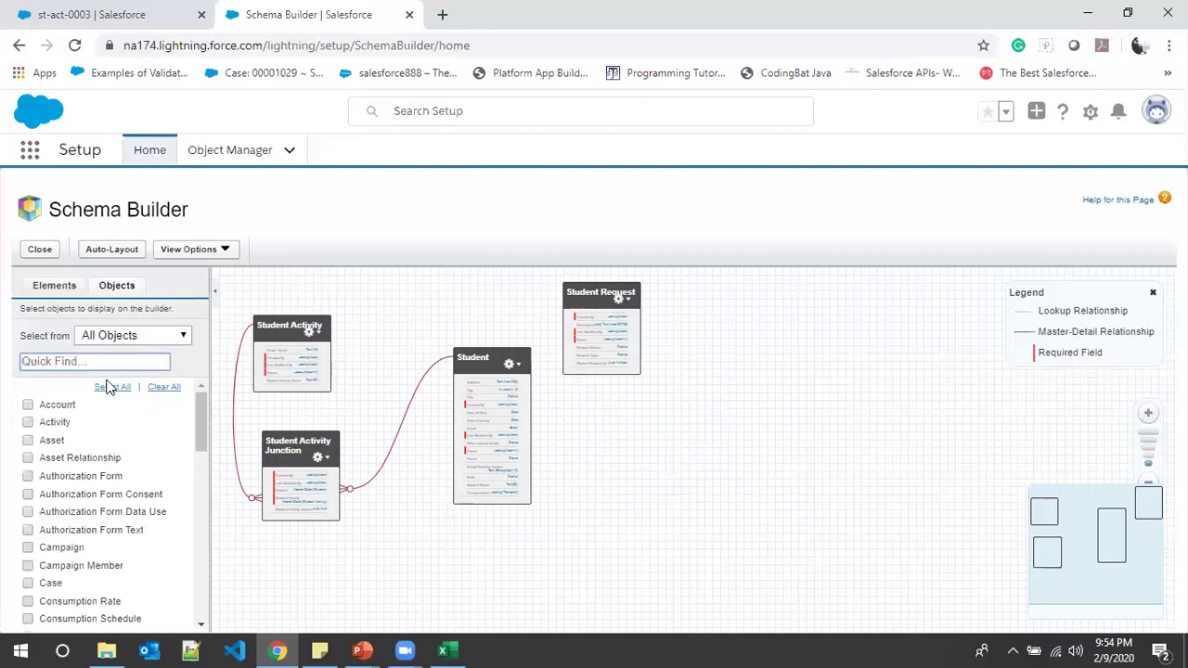
left_click(162, 388)
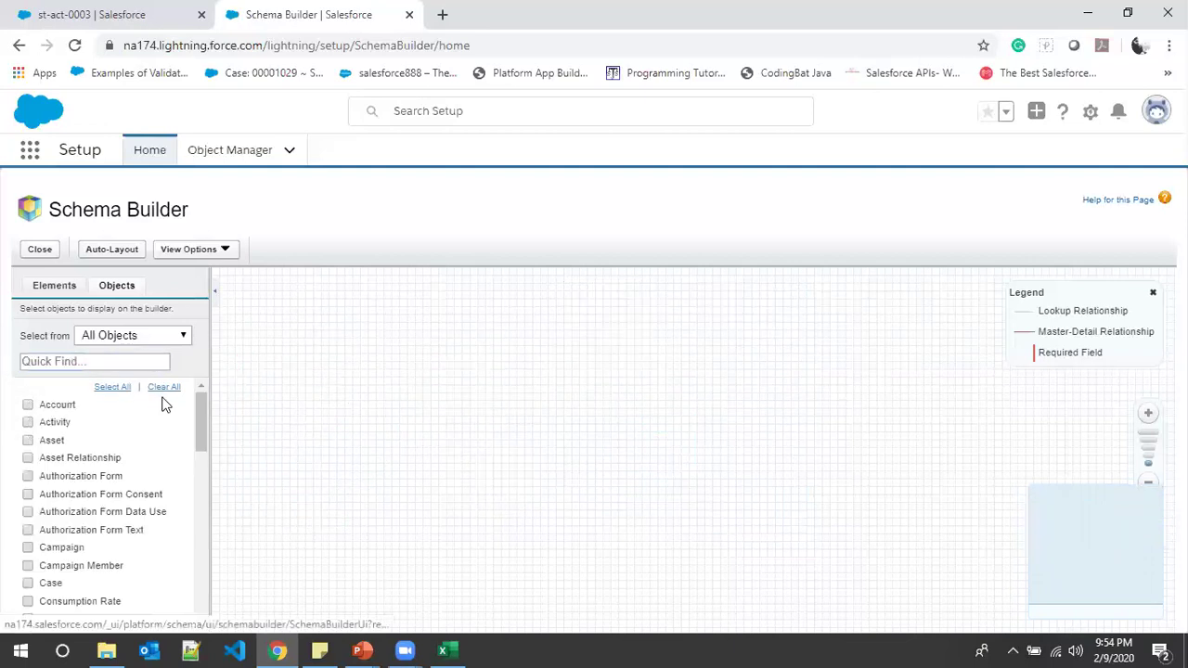
Display the standard Account and Contact objects on the canvas
left_click(28, 406)
scroll(54, 444, "down", 2)
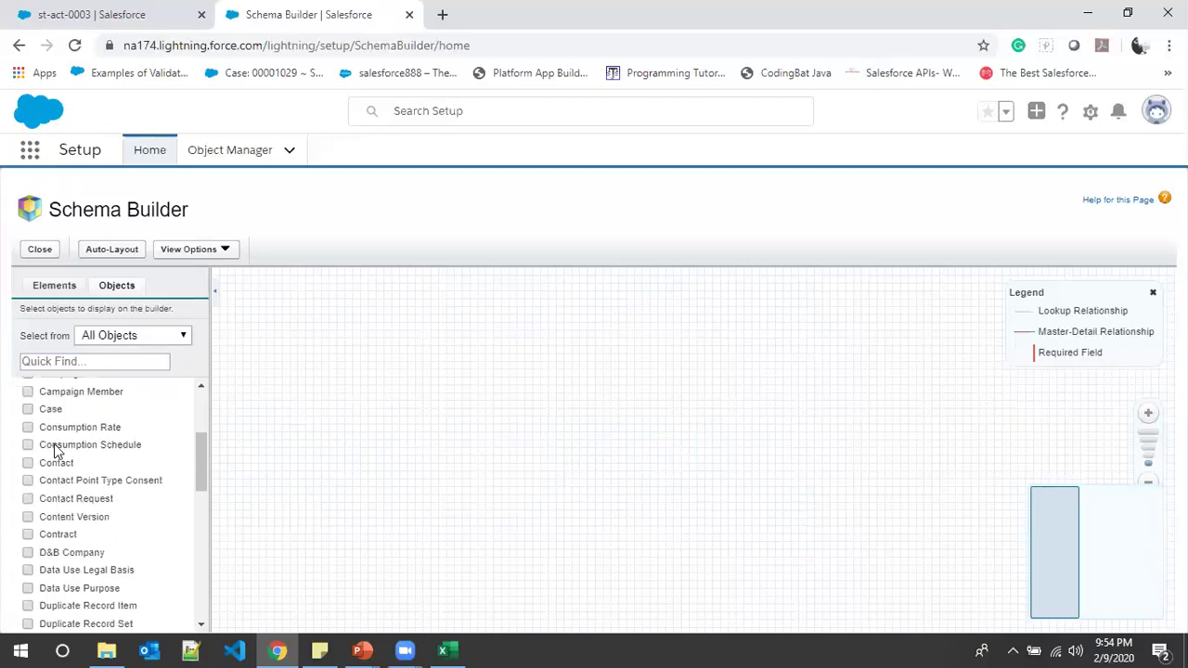
left_click(27, 462)
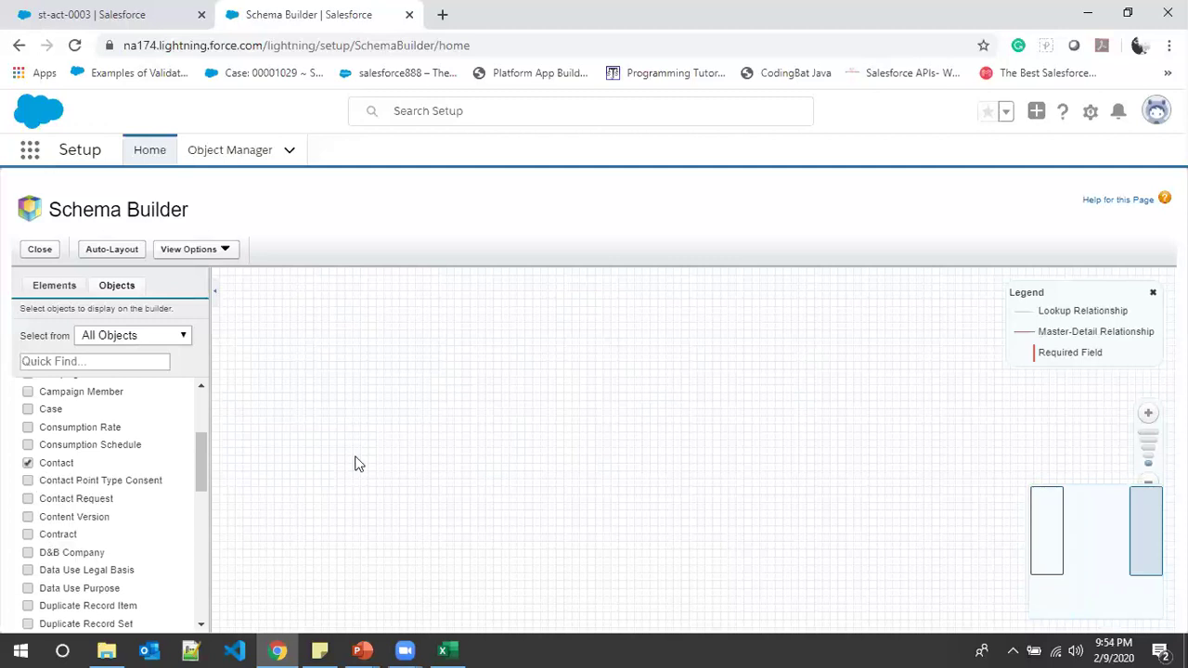
left_click(1104, 533)
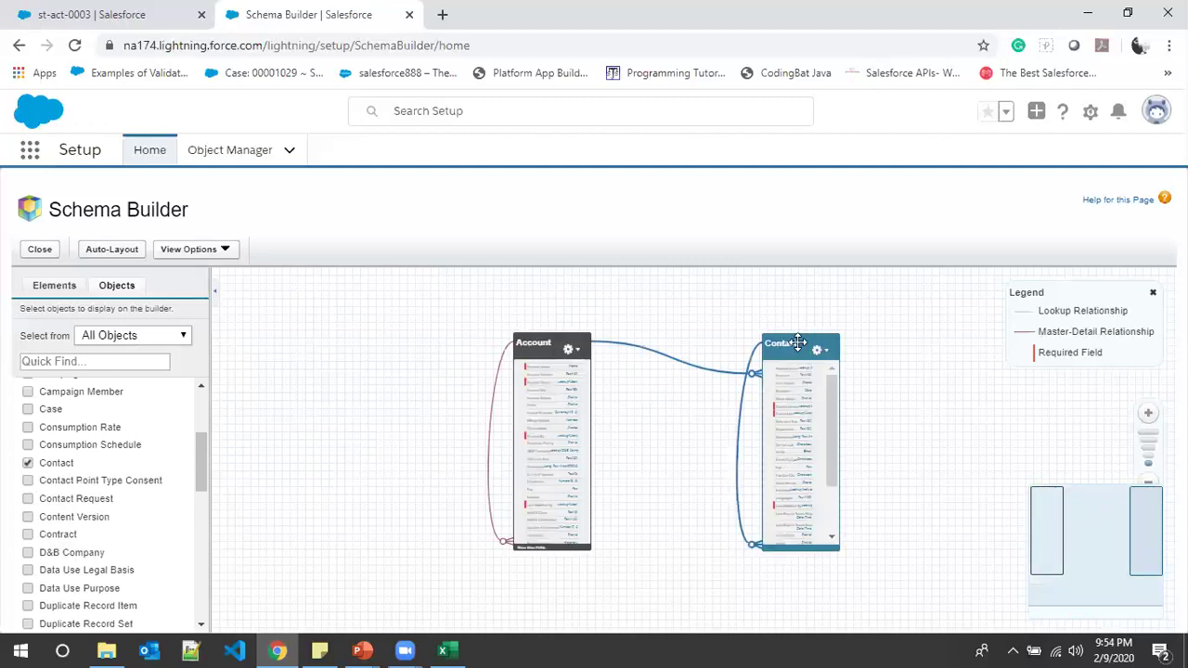
Arrange Account and Contact side by side on the canvas so their relationship lines are easy to follow
left_click_drag(556, 344, 440, 322)
left_click_drag(806, 349, 794, 353)
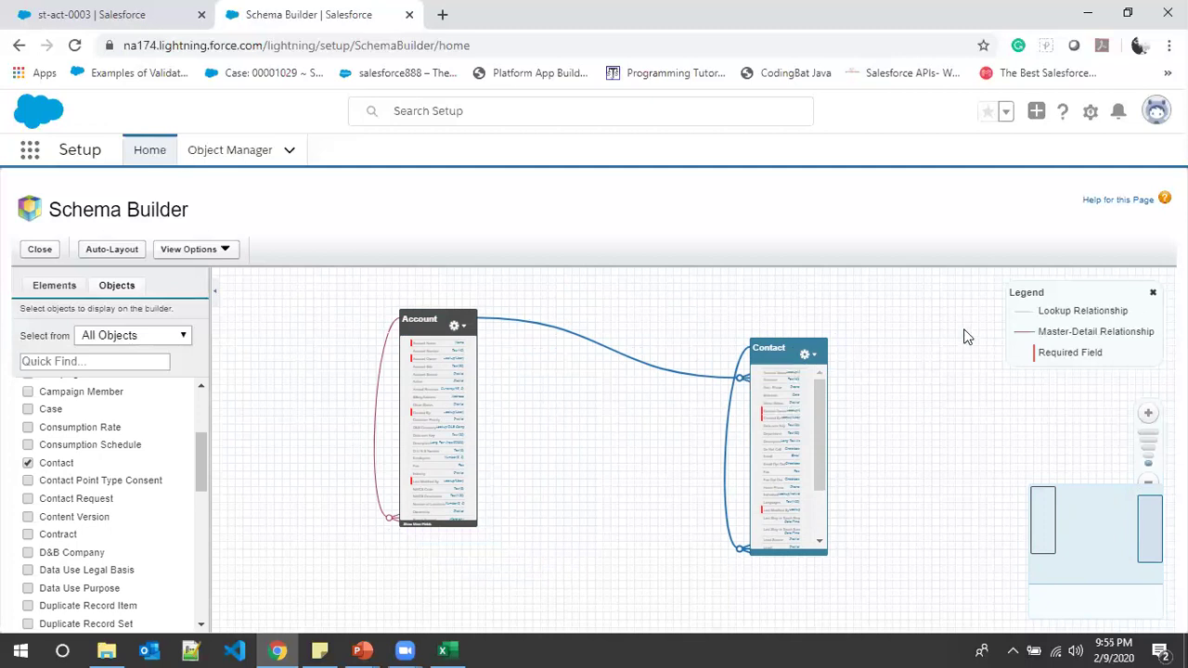
left_click_drag(792, 349, 695, 312)
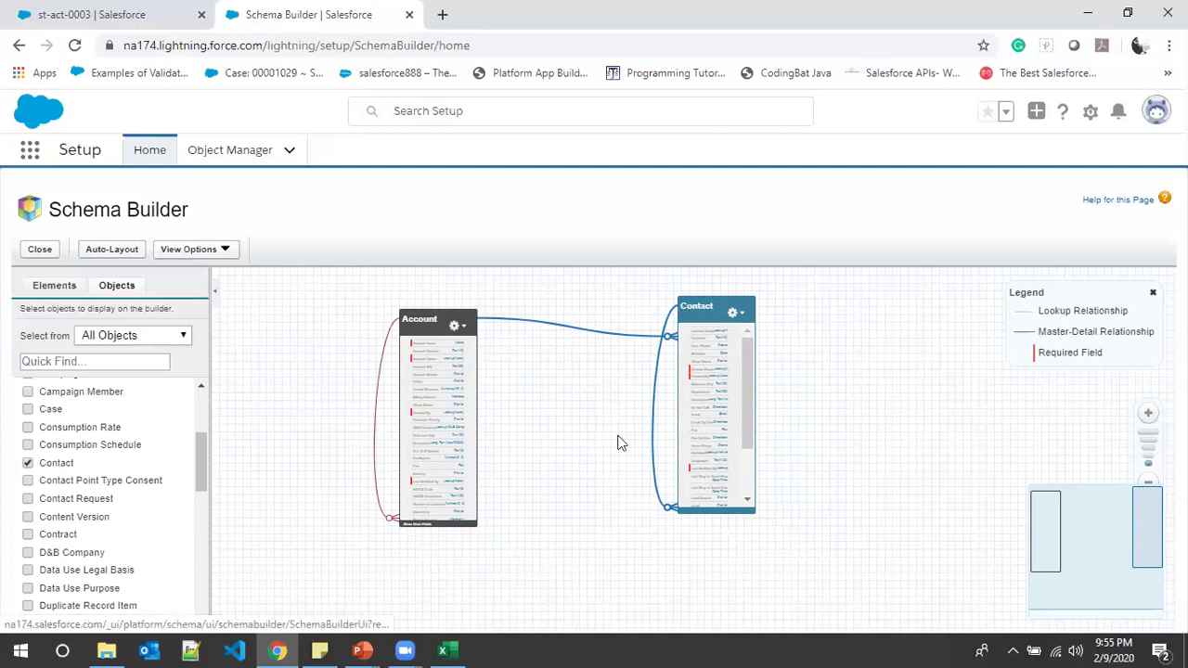
mouse_move(676, 517)
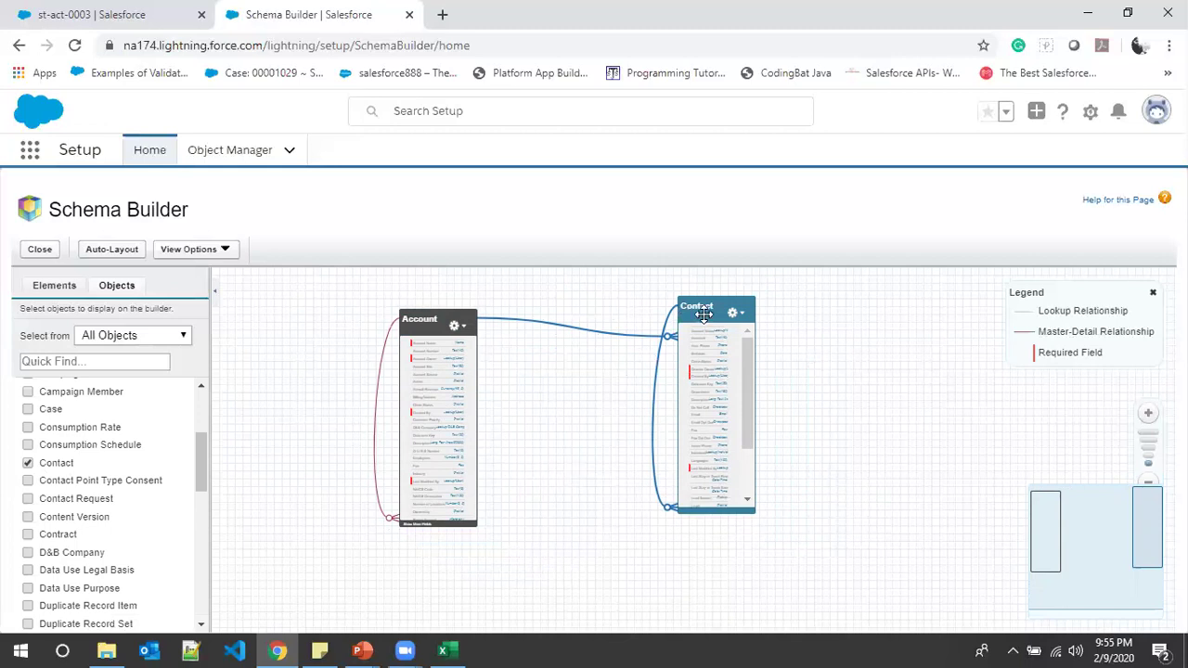
left_click_drag(704, 315, 713, 330)
Clear Account and Contact from the canvas and look through the object list
scroll(176, 465, "up", 3)
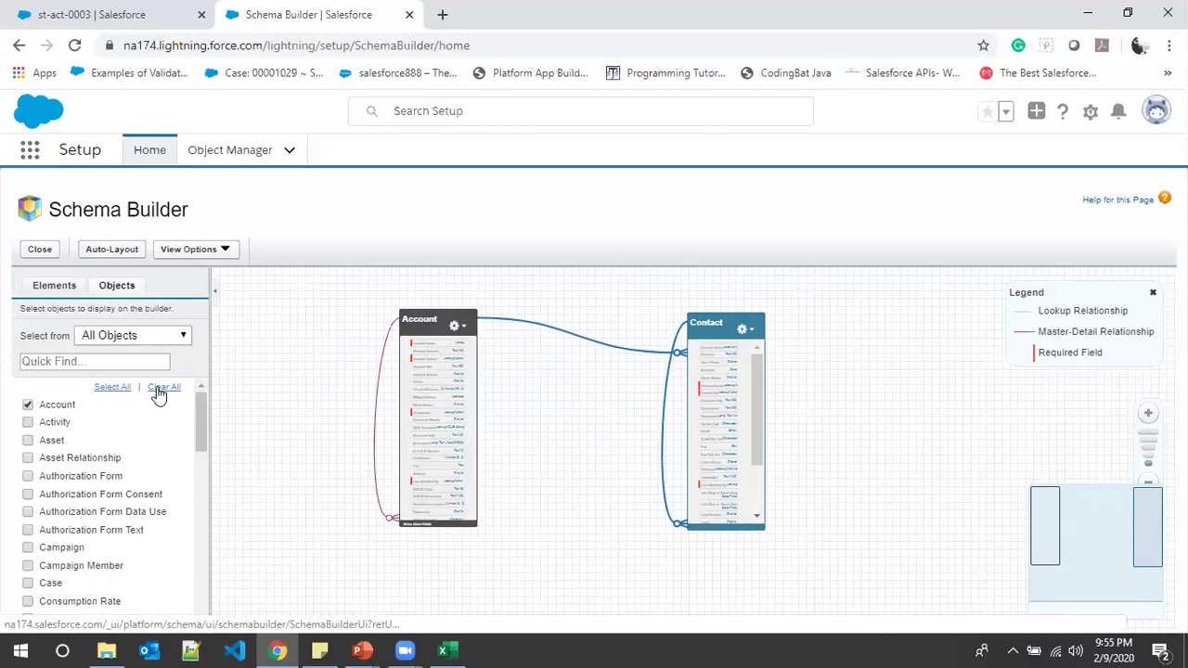
left_click(160, 395)
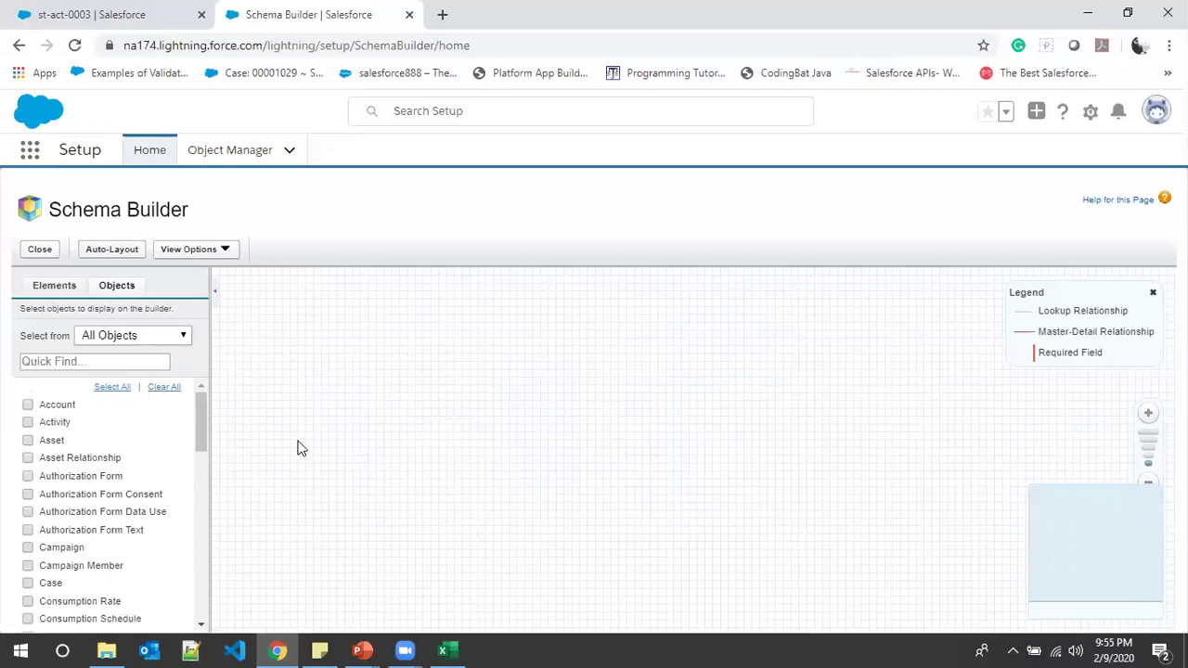
scroll(158, 450, "down", 5)
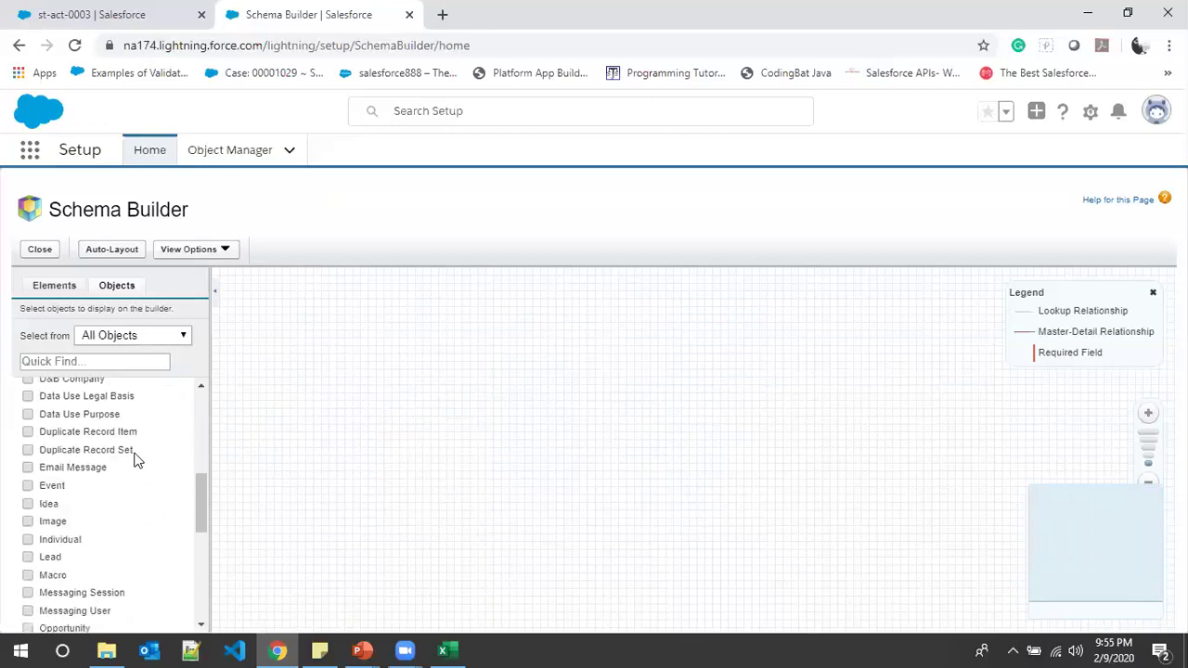
scroll(167, 486, "up", 5)
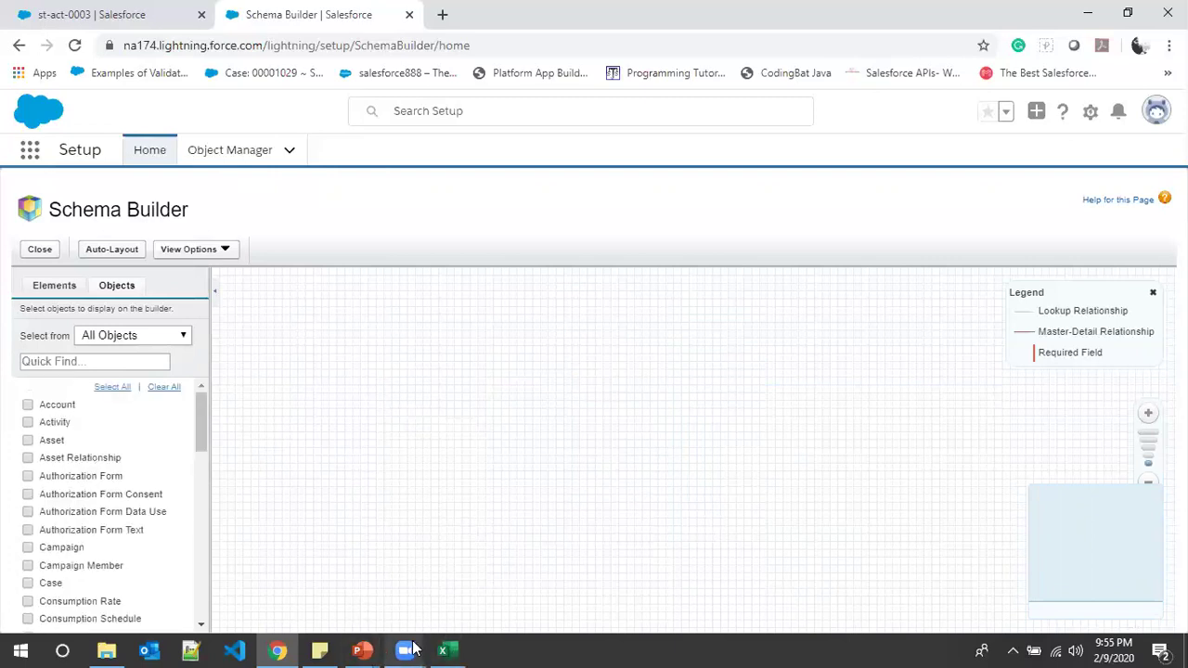
Switch to the running PowerPoint slide show about the Student Activity Junction object
mouse_move(362, 650)
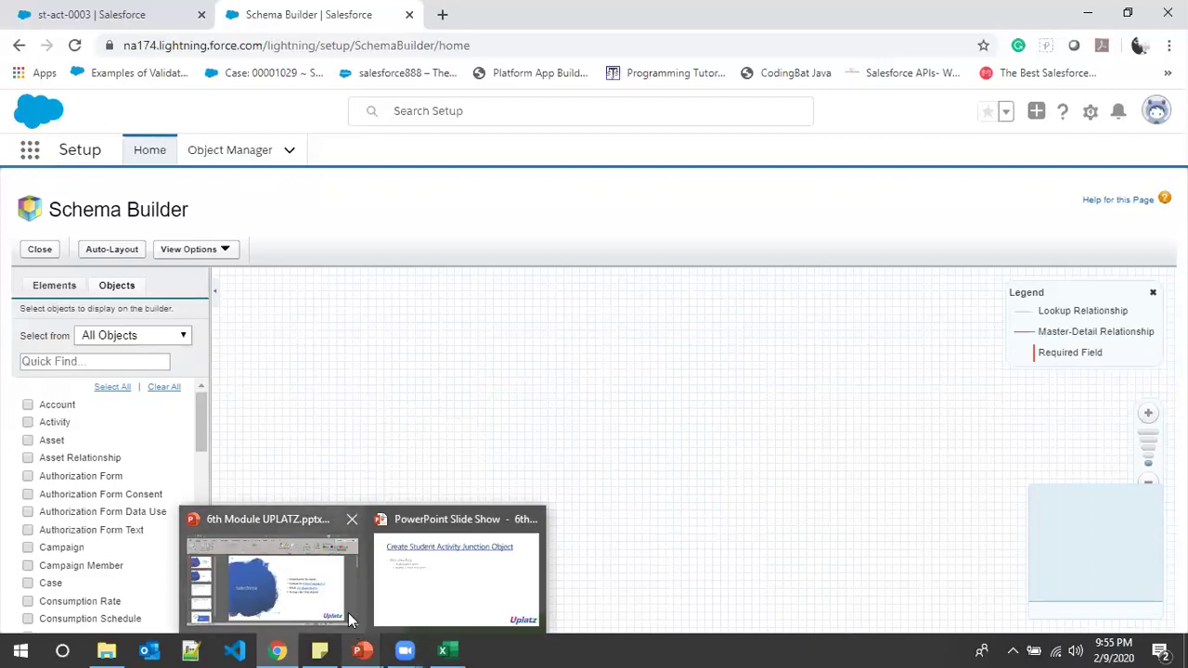
left_click(451, 581)
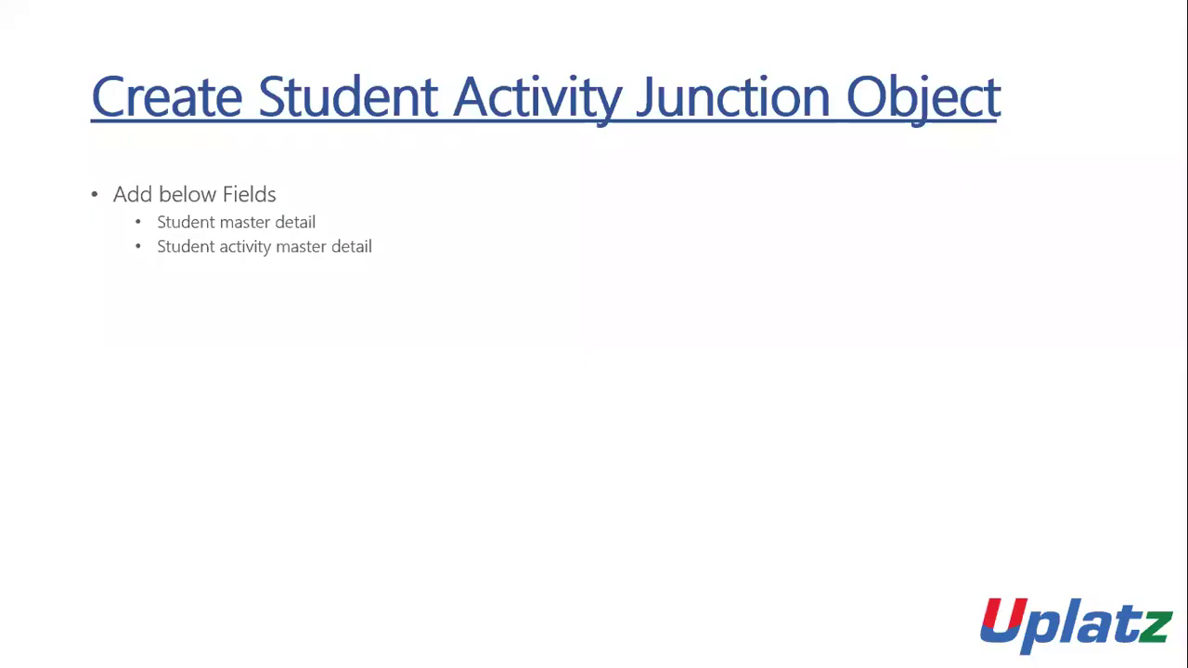